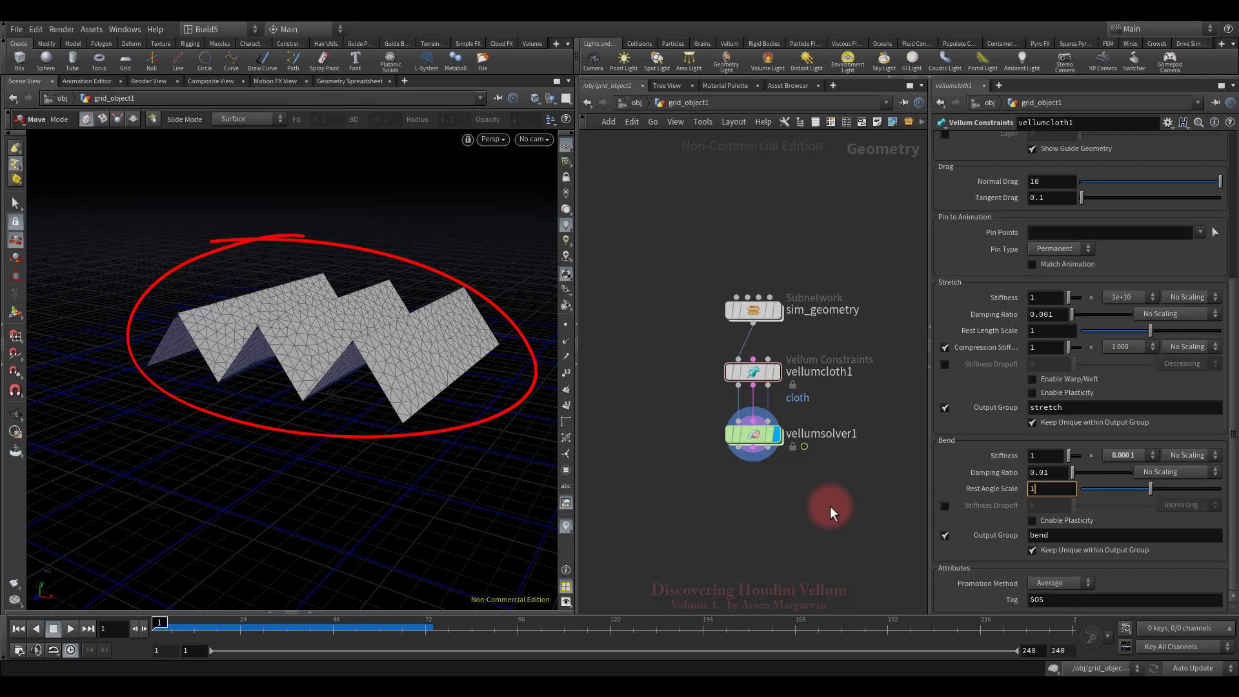
# Step: Preview the cloth simulation, set vellumcloth1's Bend Stiffness multiplier to 1e+10, and replay the simulation from frame 1
pyautogui.click(70, 631)
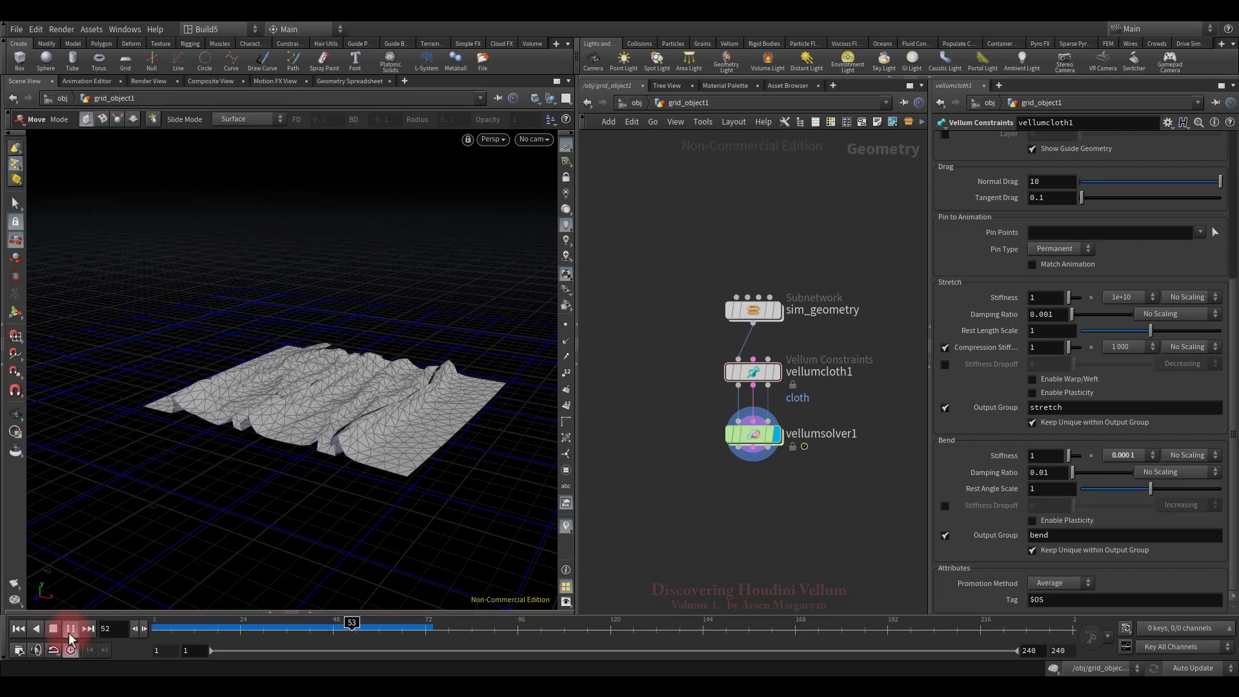
pyautogui.click(19, 629)
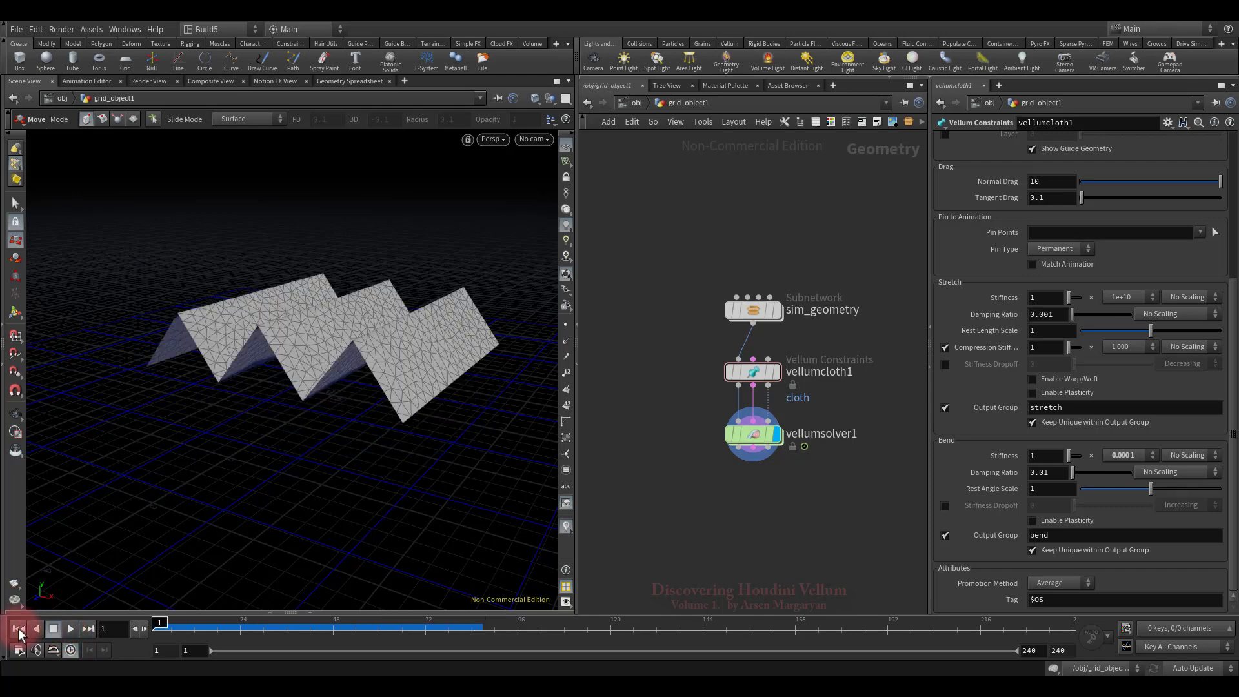
pyautogui.click(1133, 453)
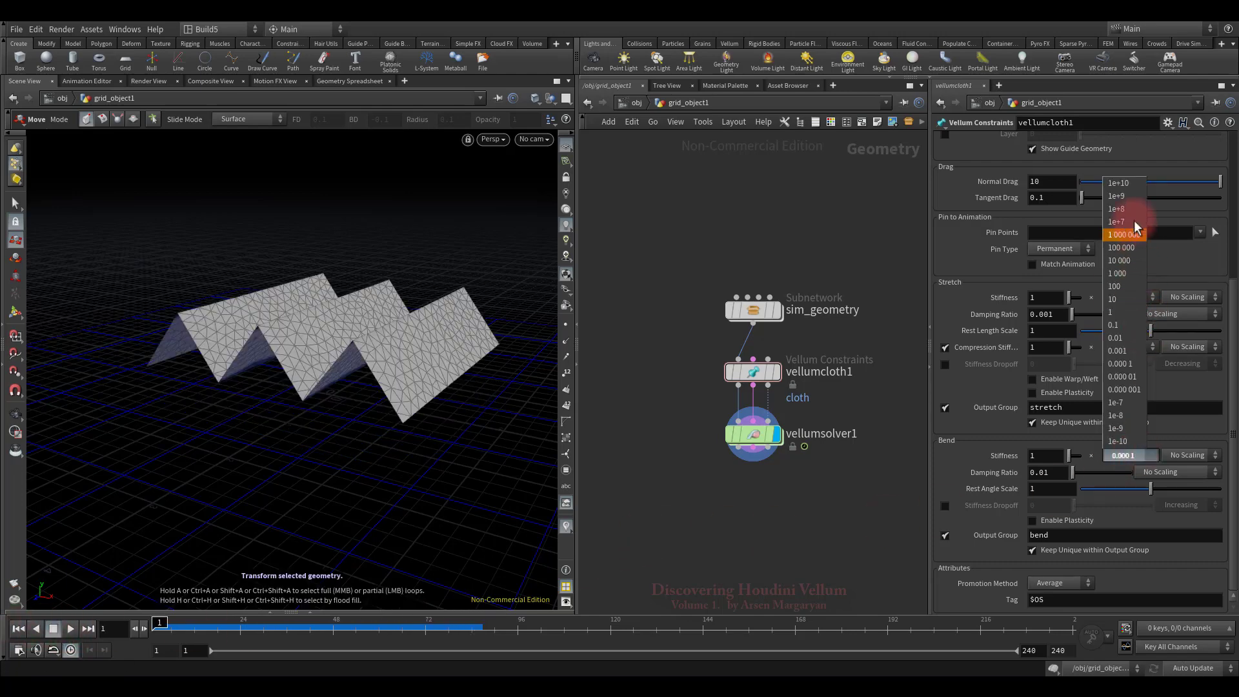
pyautogui.click(1132, 183)
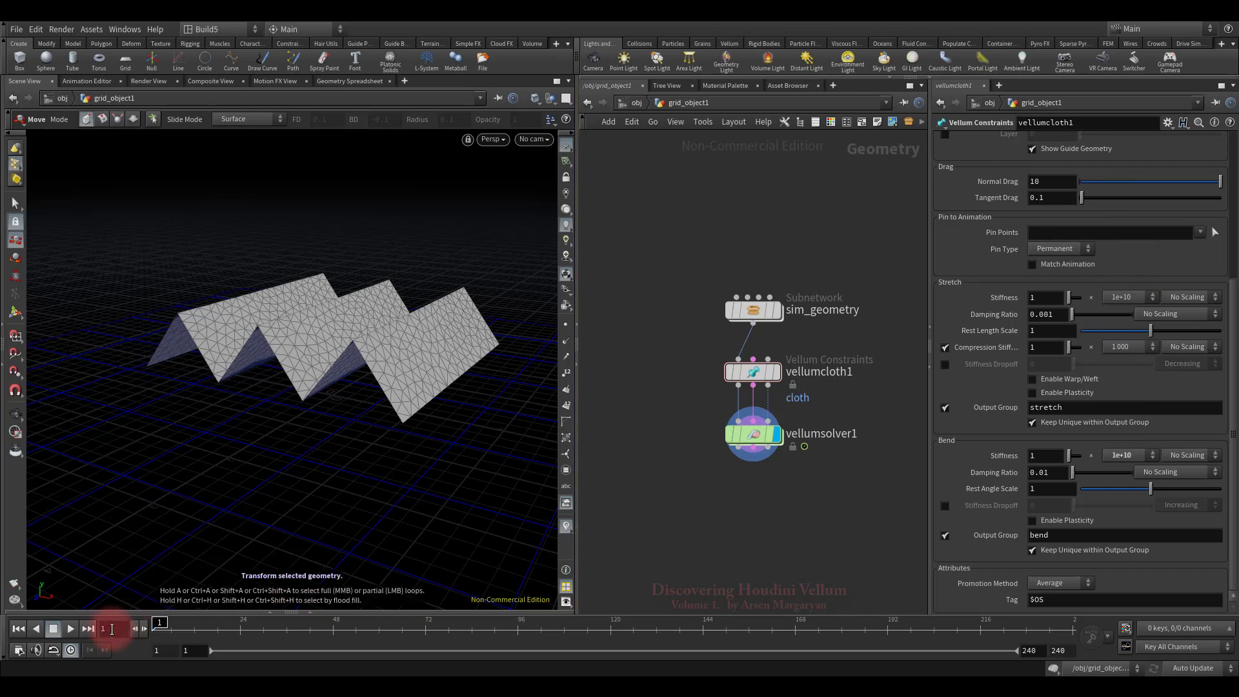
pyautogui.click(71, 628)
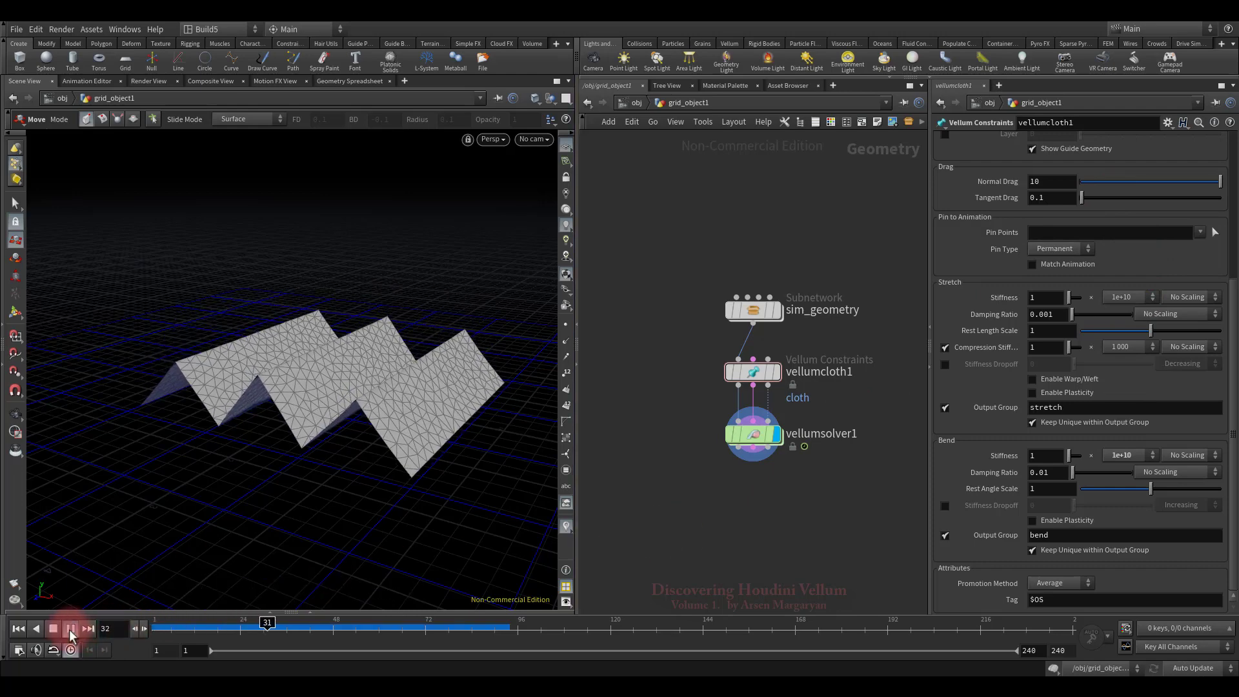
pyautogui.click(19, 631)
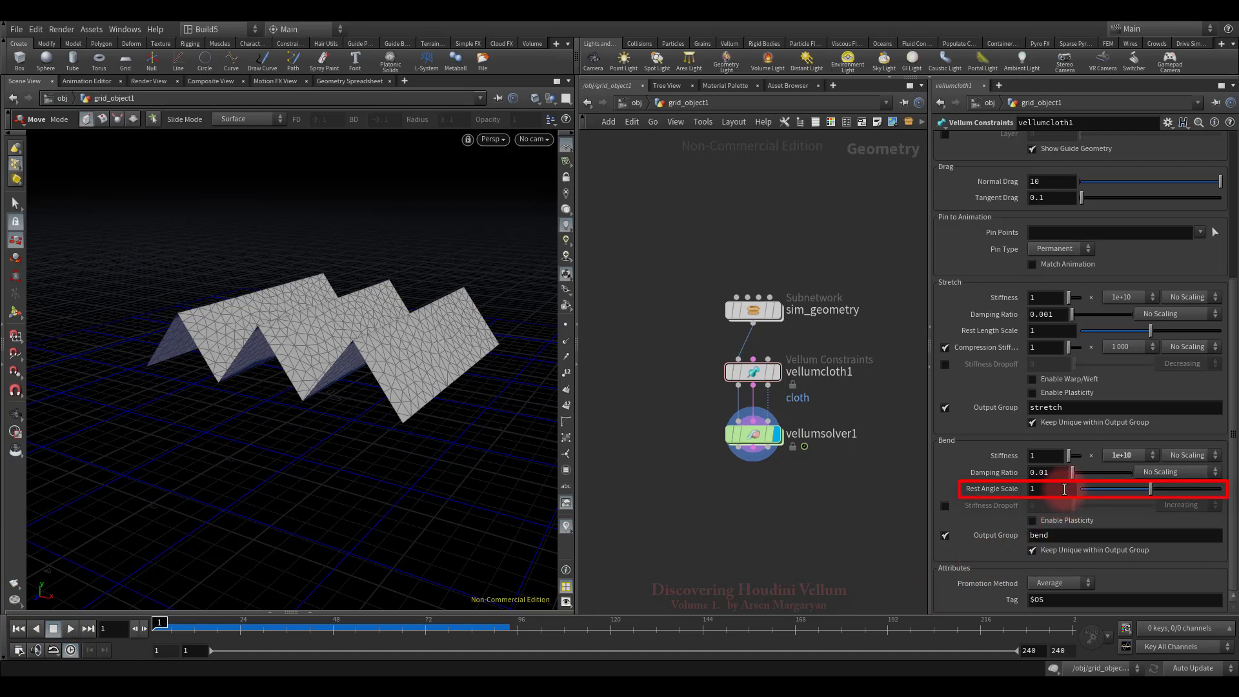
# Step: Set the bend Rest Angle Scale to 0, play the simulation, and return to frame 1
pyautogui.click(1064, 489)
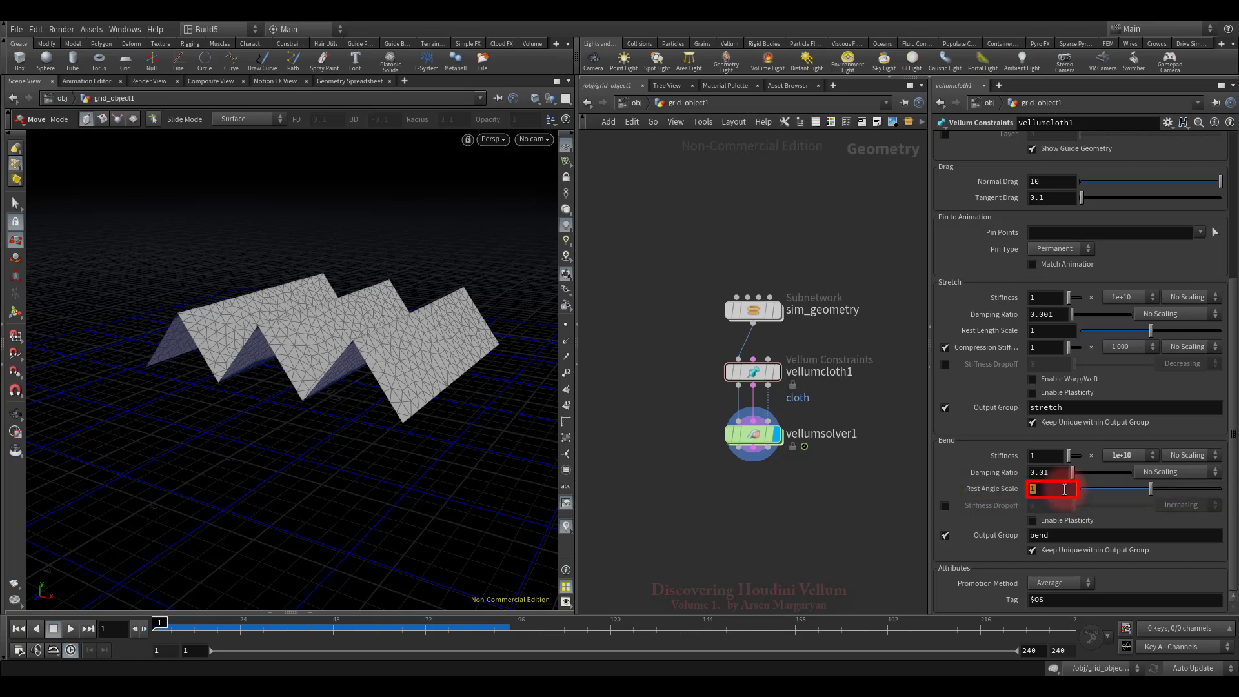
pyautogui.press('Return')
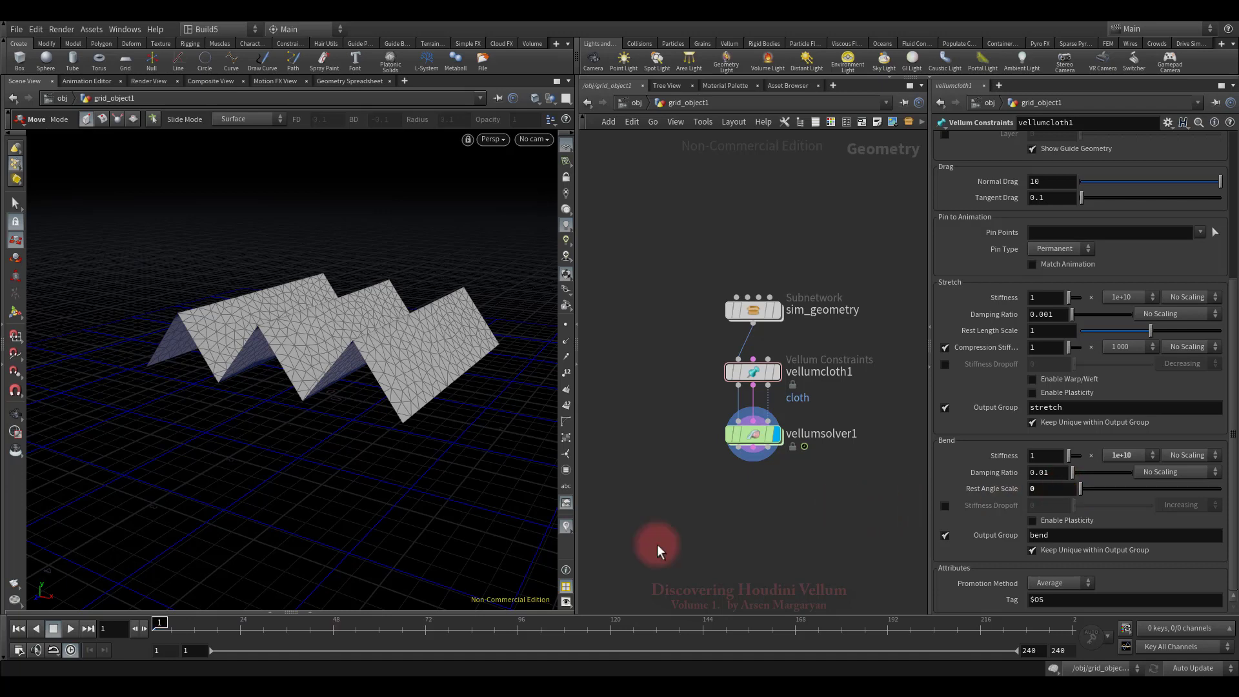
pyautogui.click(70, 628)
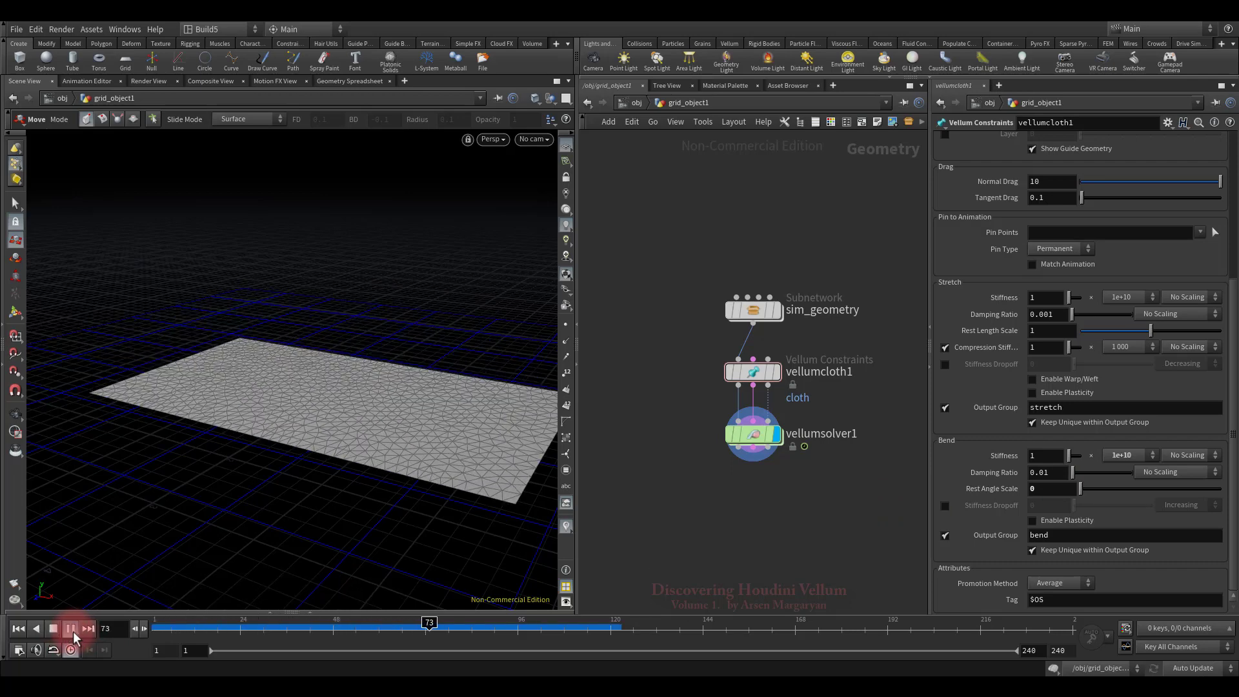
pyautogui.click(53, 629)
pyautogui.click(18, 629)
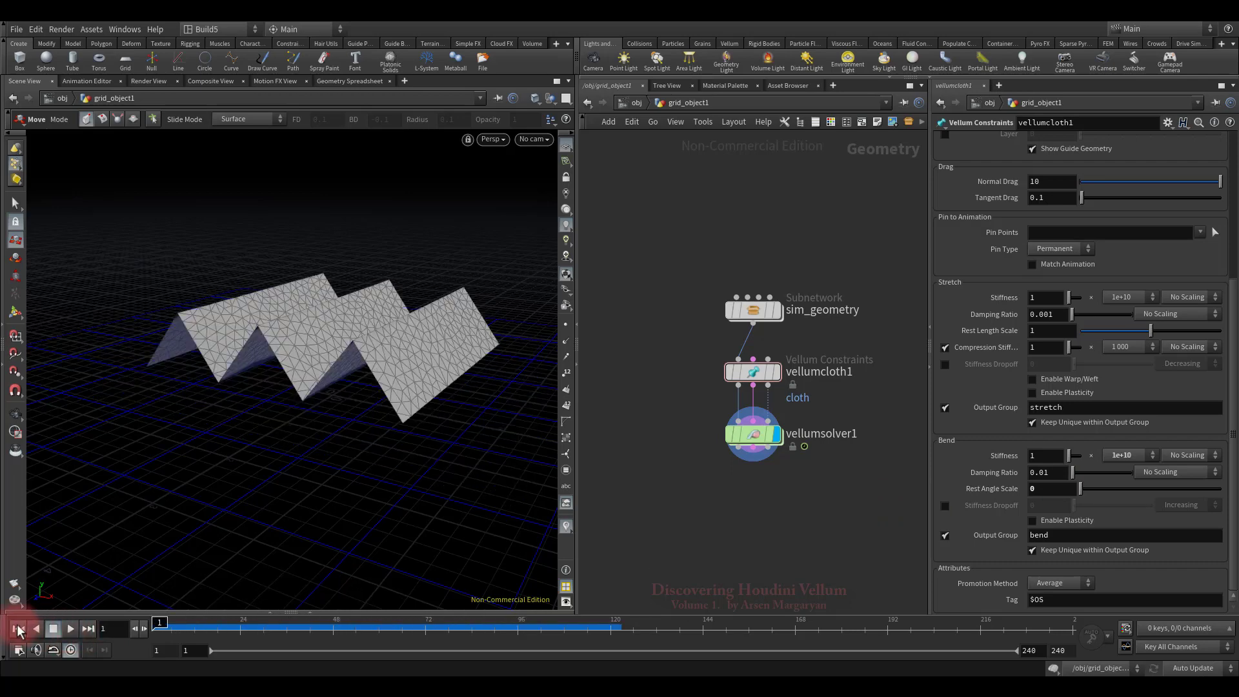
# Step: Set the bend Rest Angle Scale to 0.5, play the simulation, and return to frame 1
pyautogui.click(1059, 488)
pyautogui.write('0.5')
pyautogui.press('Return')
pyautogui.click(71, 629)
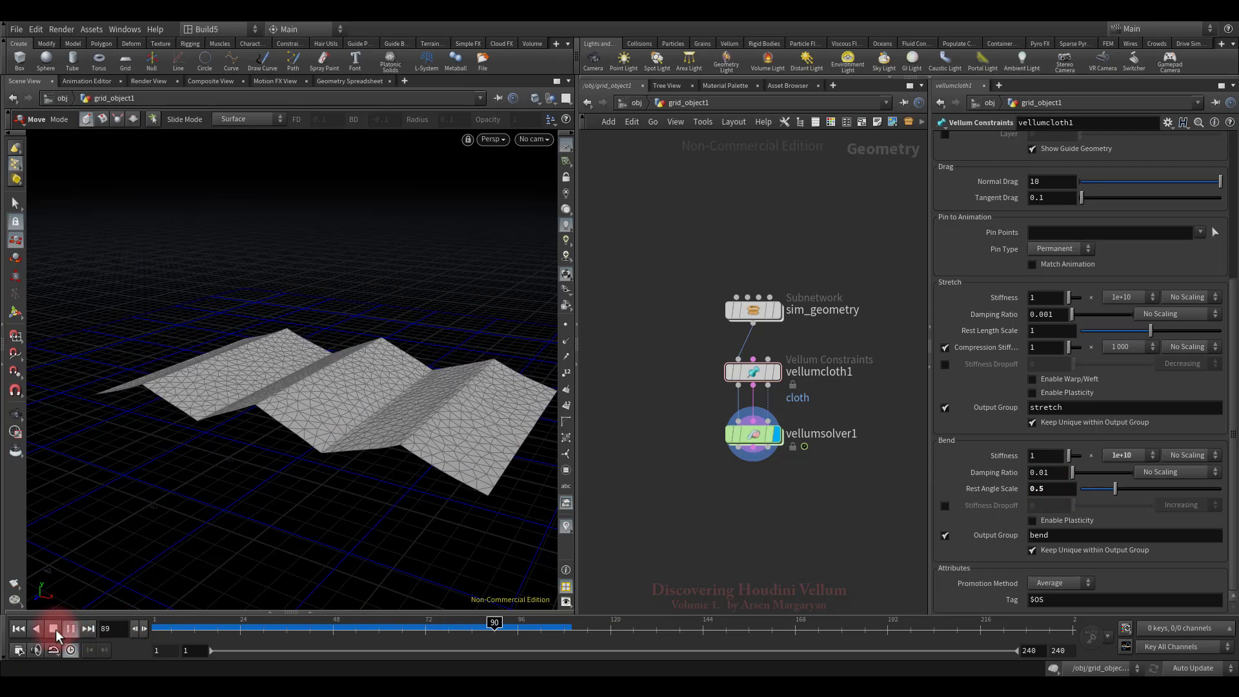
pyautogui.click(21, 630)
# Step: Set the bend Rest Angle Scale to 1.5, play the simulation, and return to frame 1
pyautogui.click(1063, 488)
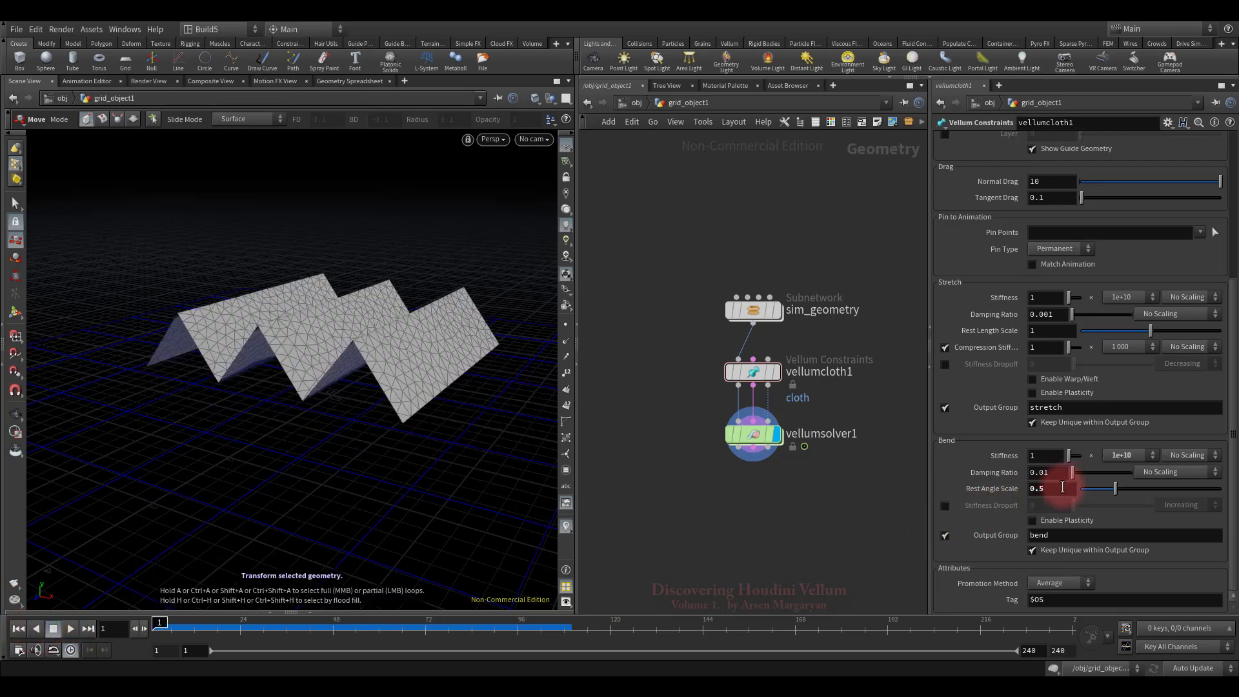
pyautogui.write('1.5')
pyautogui.press('Return')
pyautogui.click(71, 628)
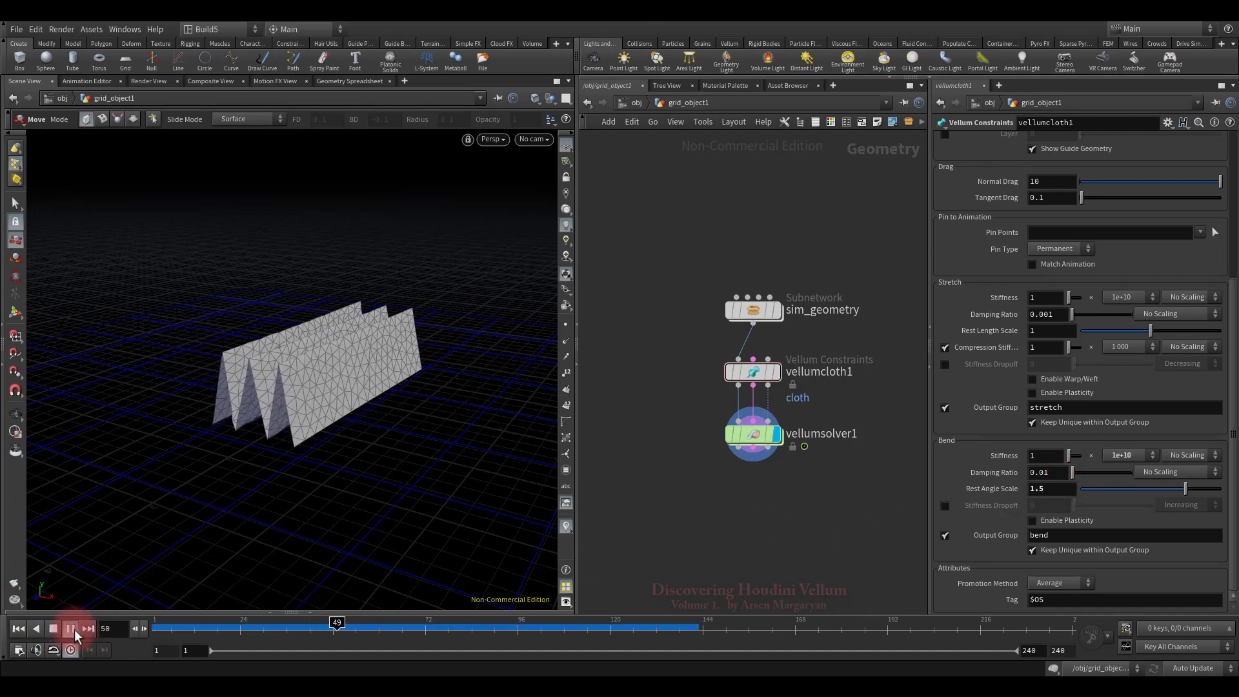
pyautogui.click(56, 631)
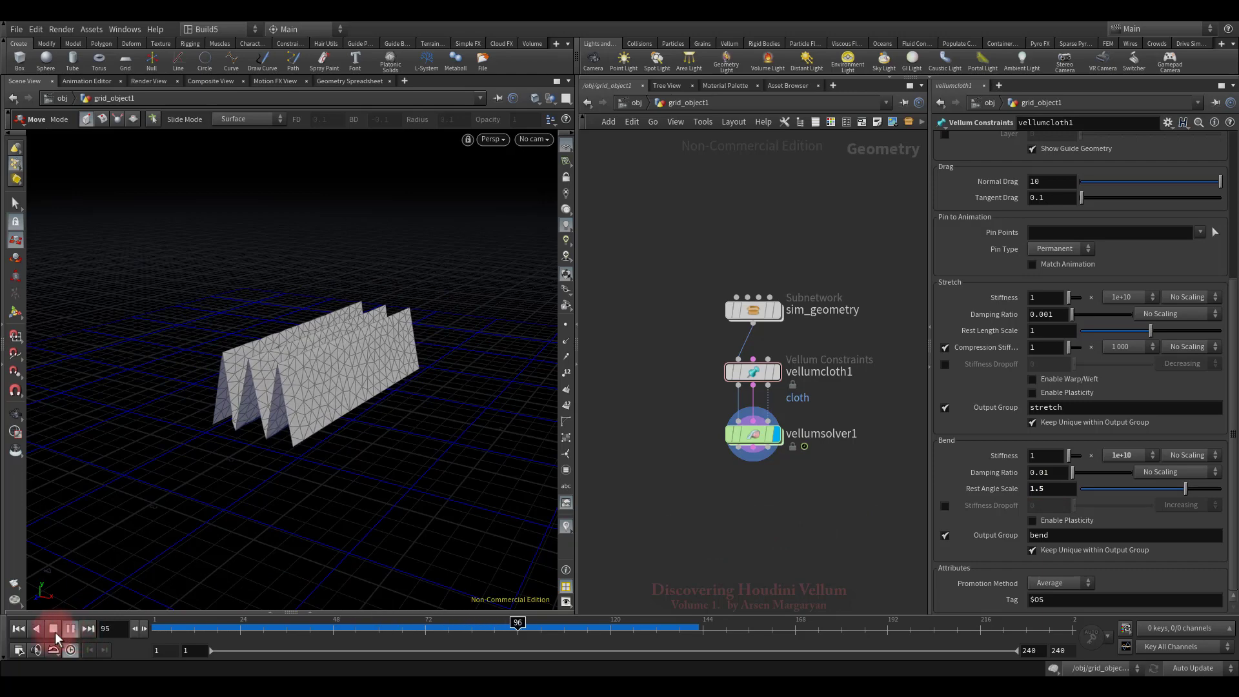
pyautogui.click(18, 629)
# Step: Set vellumcloth1's bend Rest Angle Scale back to 1
pyautogui.doubleClick(1056, 490)
pyautogui.write('1')
pyautogui.press('Return')
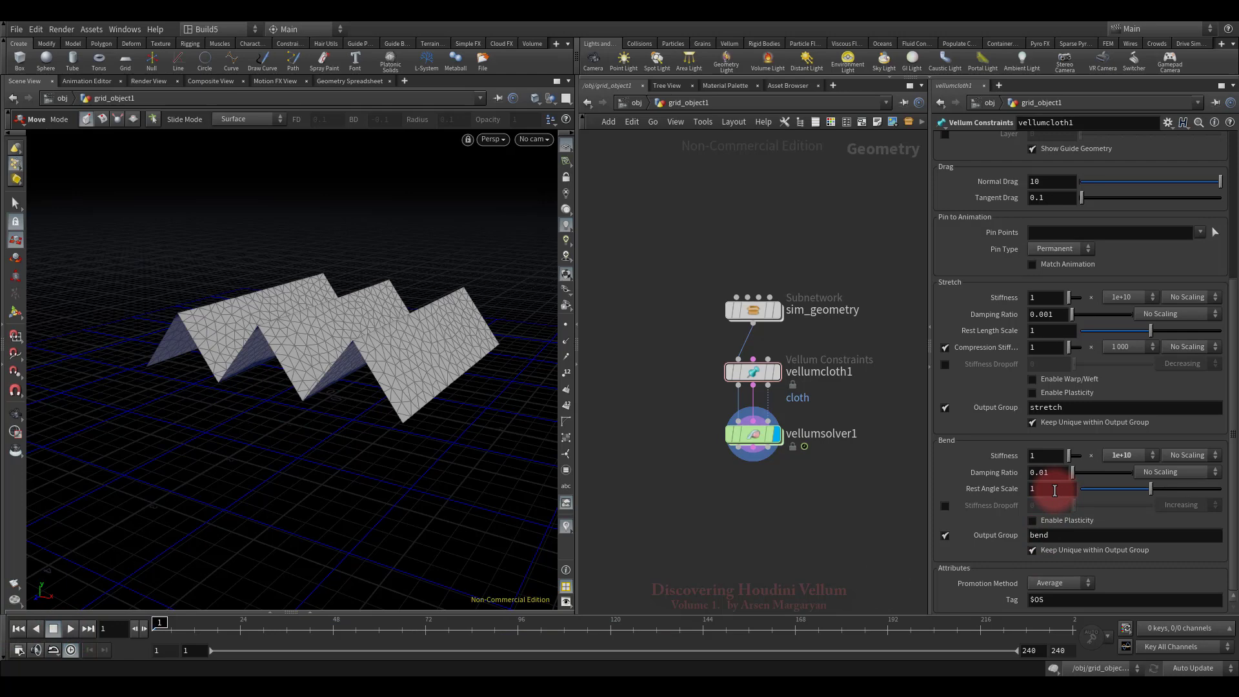
# Step: Inside vellumsolver1's forces network, add a Vellum Constraint Property node and wire it into force_output
pyautogui.doubleClick(749, 440)
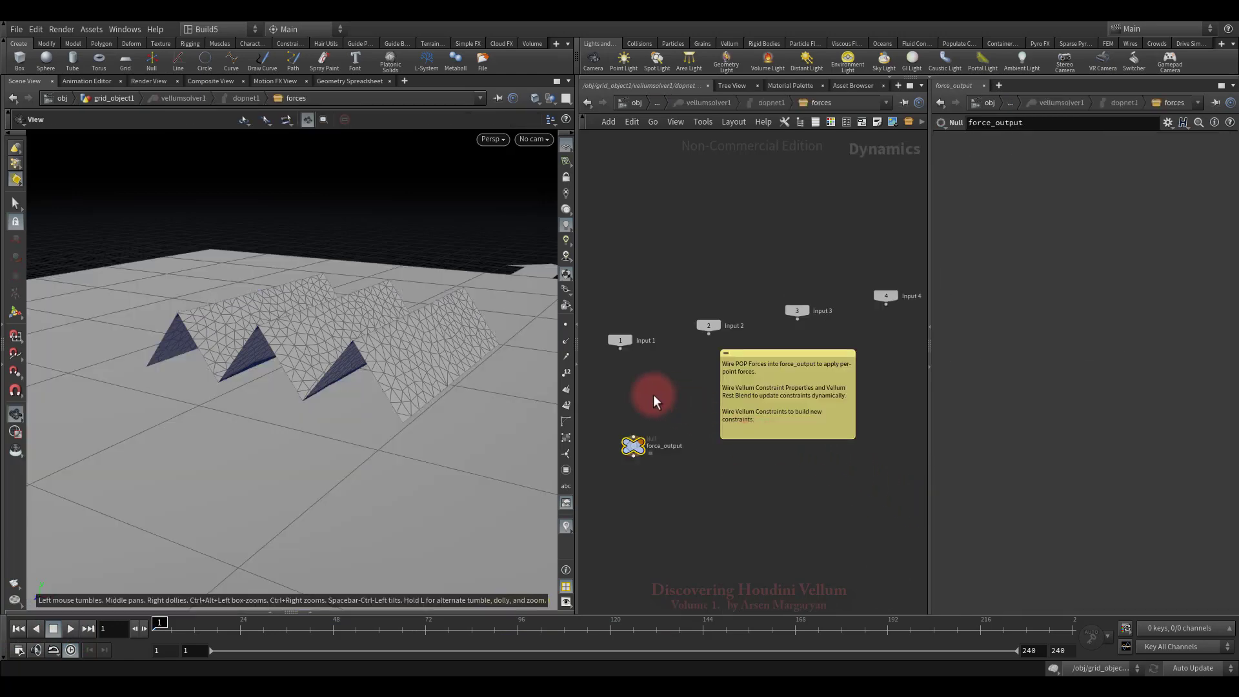
pyautogui.moveTo(653, 394); pyautogui.dragTo(772, 432, button='middle')
pyautogui.scroll(3, 771, 431)
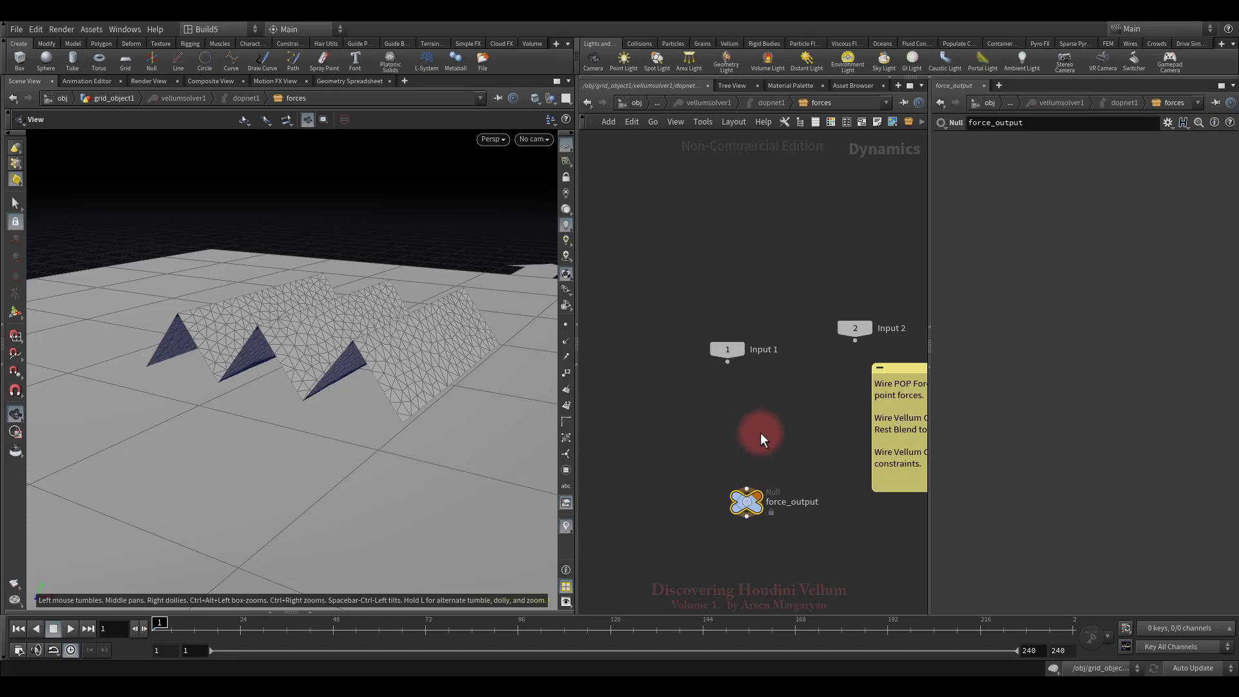
pyautogui.press('Tab')
pyautogui.write('vell')
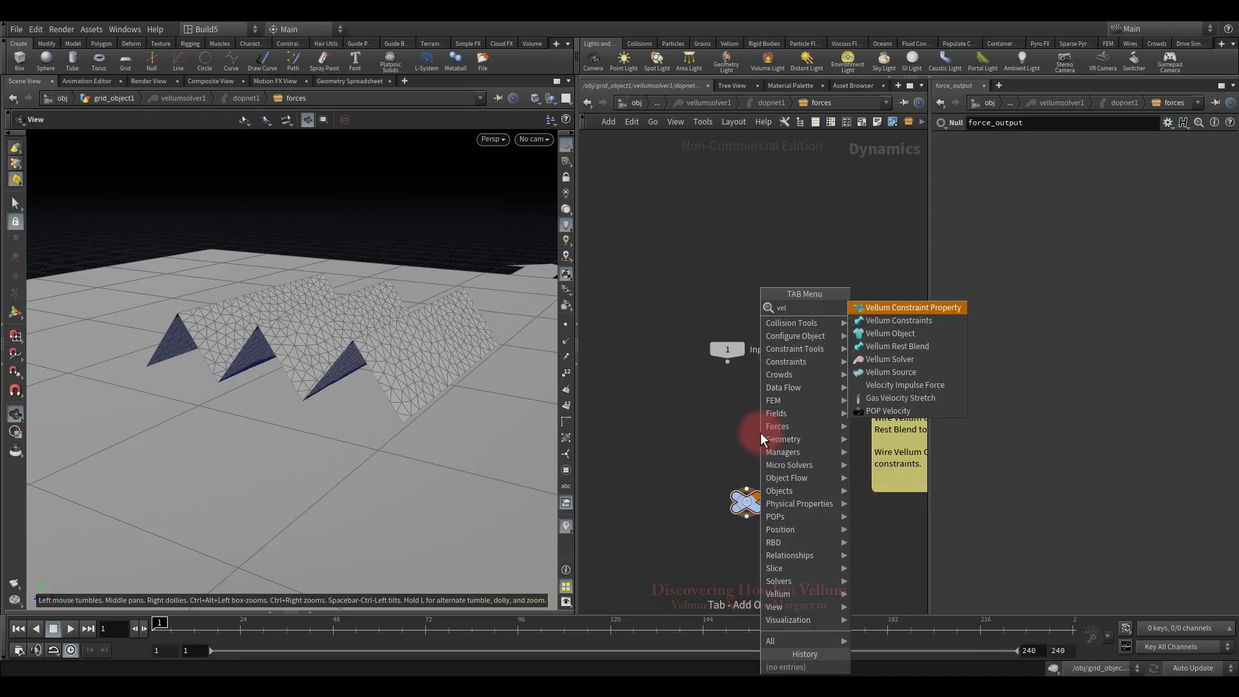
pyautogui.click(874, 320)
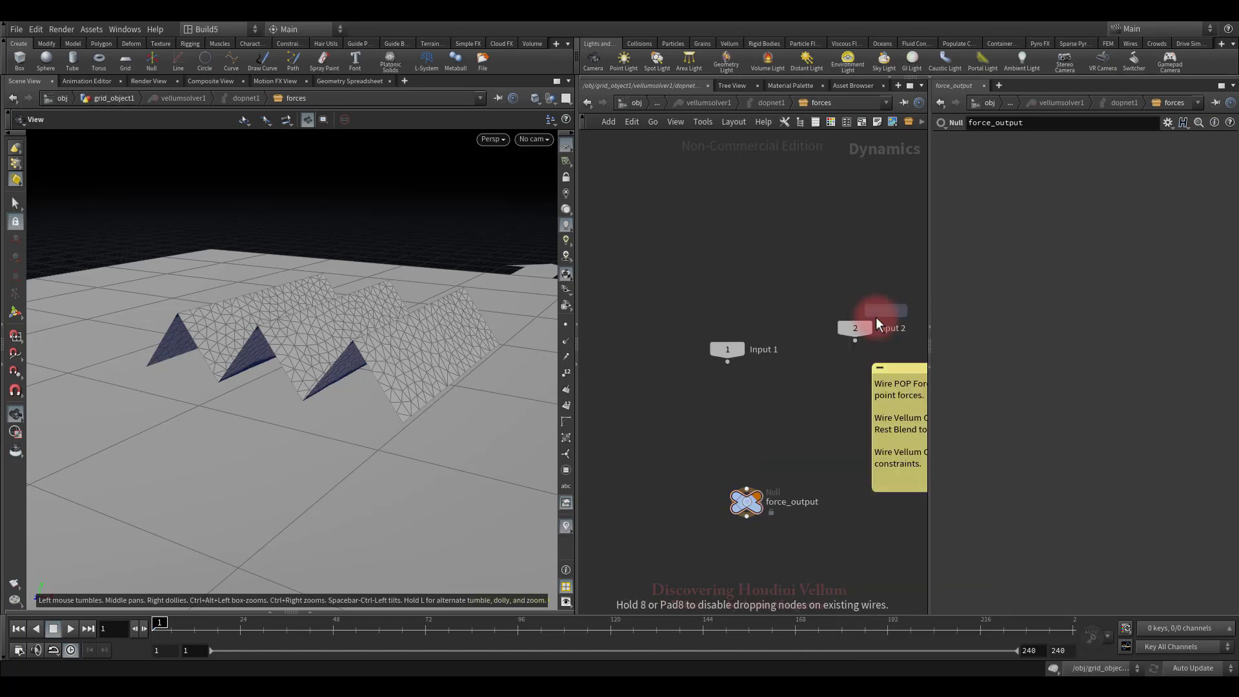
pyautogui.click(749, 429)
pyautogui.click(746, 438)
pyautogui.click(746, 494)
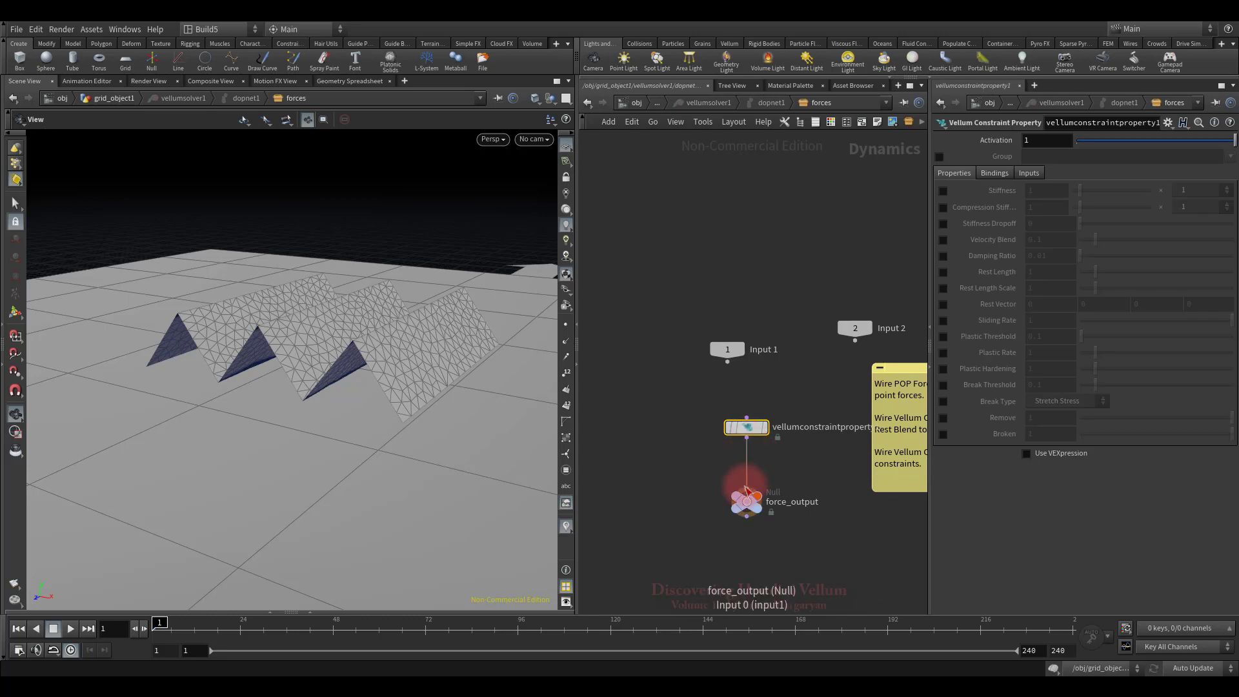
# Step: Restrict the Vellum Constraint Property node to the bend group and enable its Rest Length Scale
pyautogui.click(939, 157)
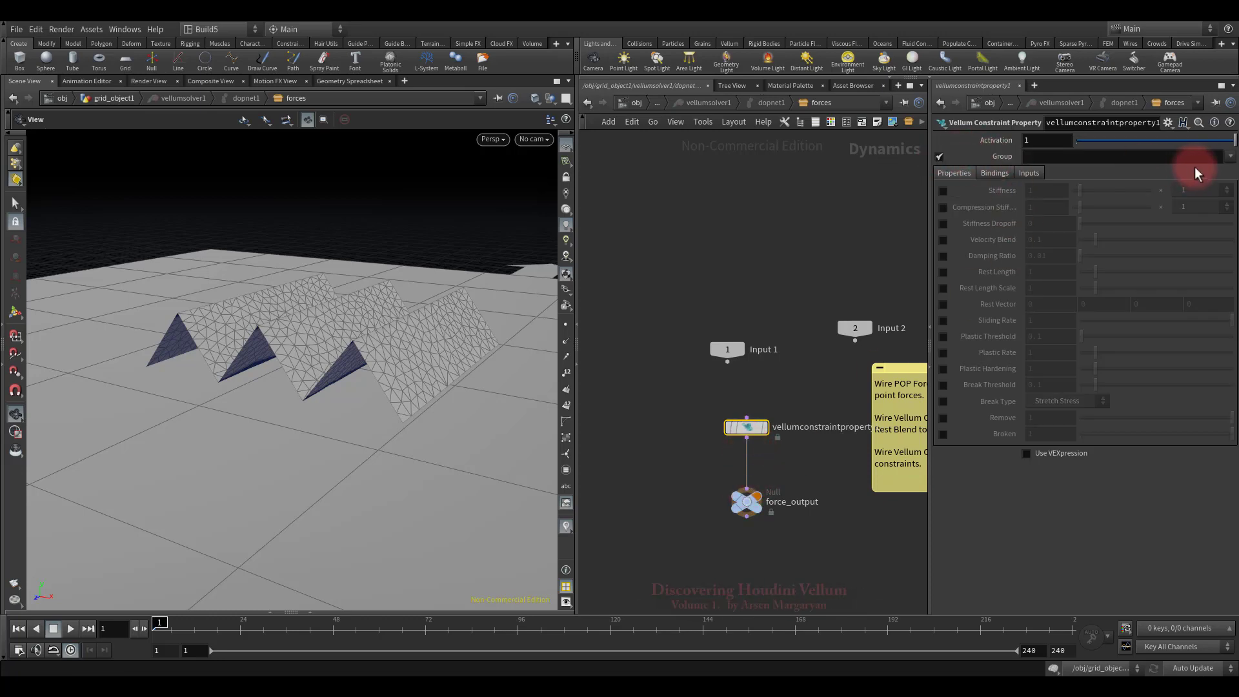
pyautogui.click(1229, 157)
pyautogui.click(1214, 170)
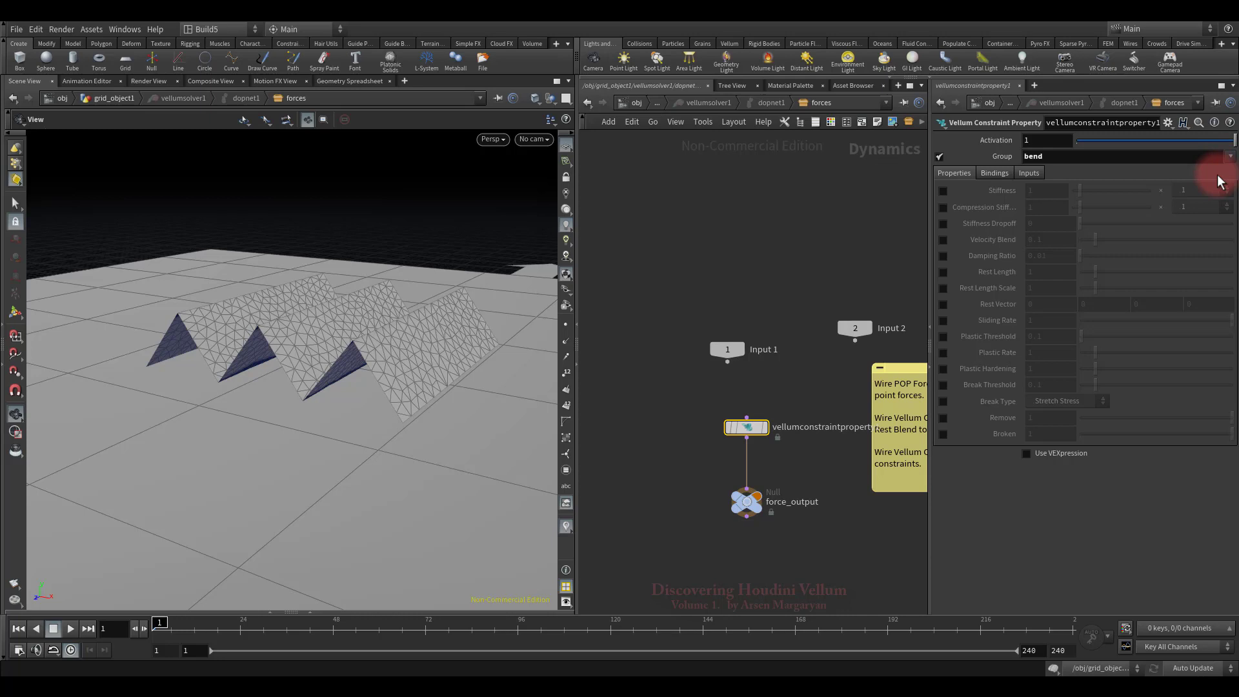
pyautogui.click(942, 288)
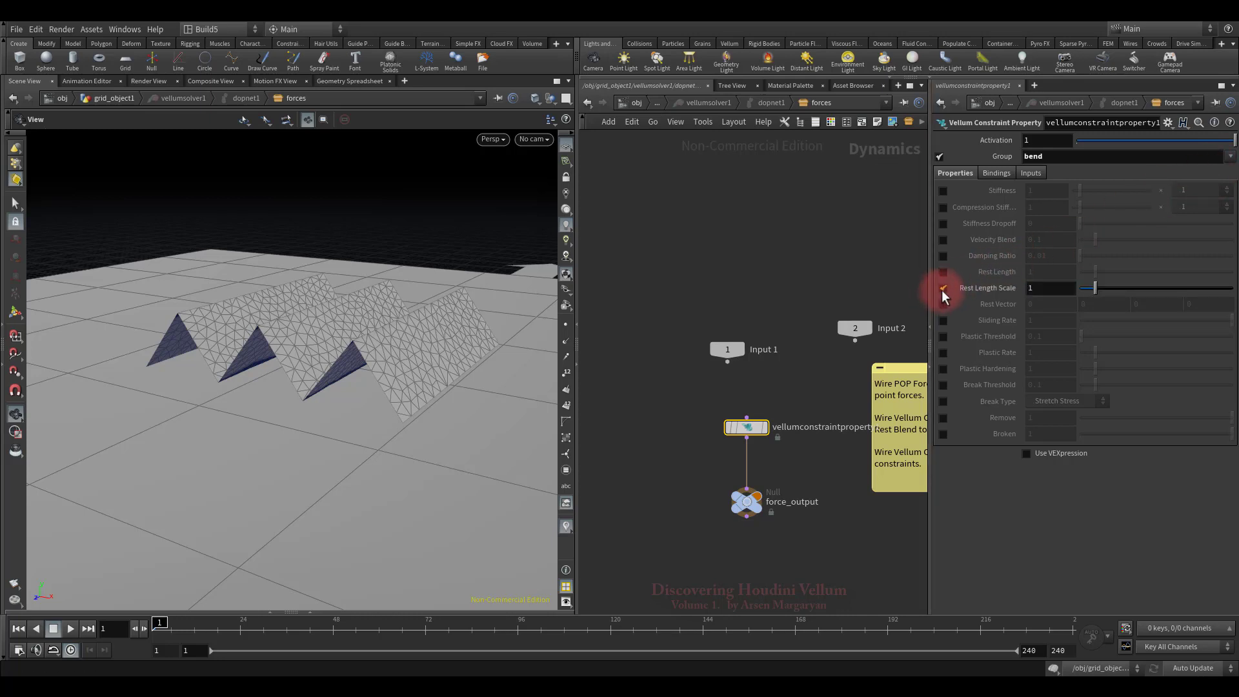
pyautogui.moveTo(819, 302); pyautogui.dragTo(809, 277, button='middle')
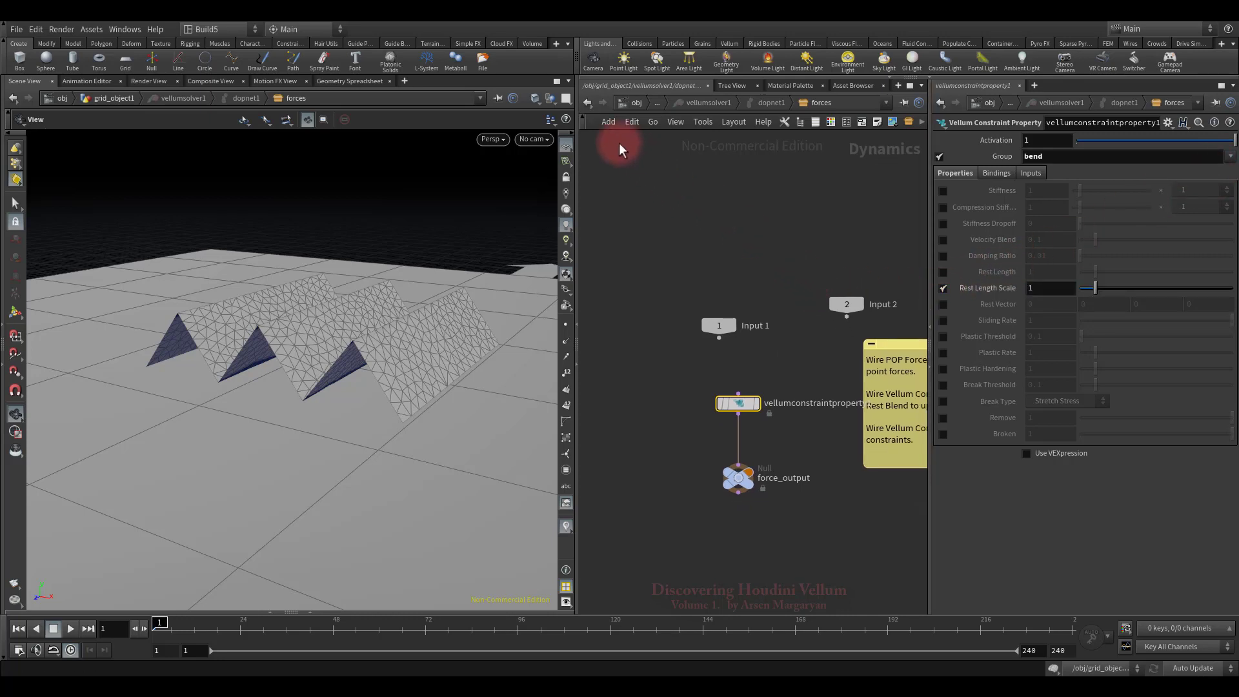
# Step: Pin the viewport to the grid_object1 level and go back inside vellumsolver1's forces network
pyautogui.click(660, 103)
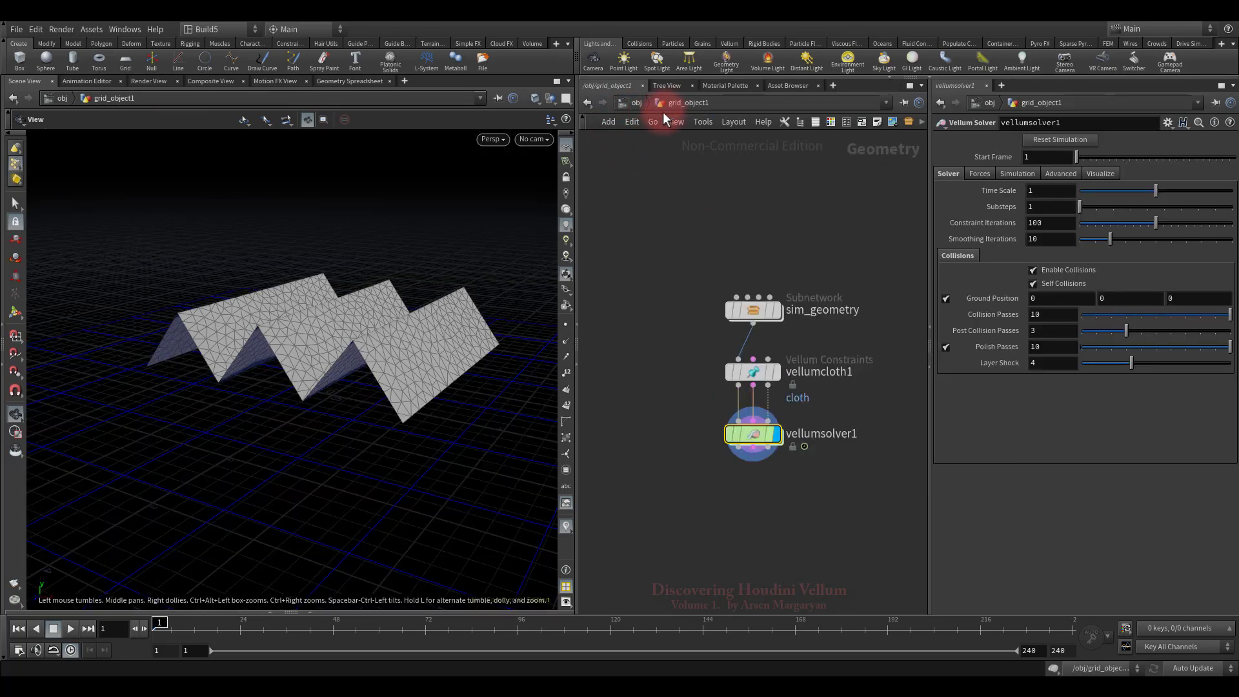
pyautogui.click(497, 98)
pyautogui.doubleClick(754, 436)
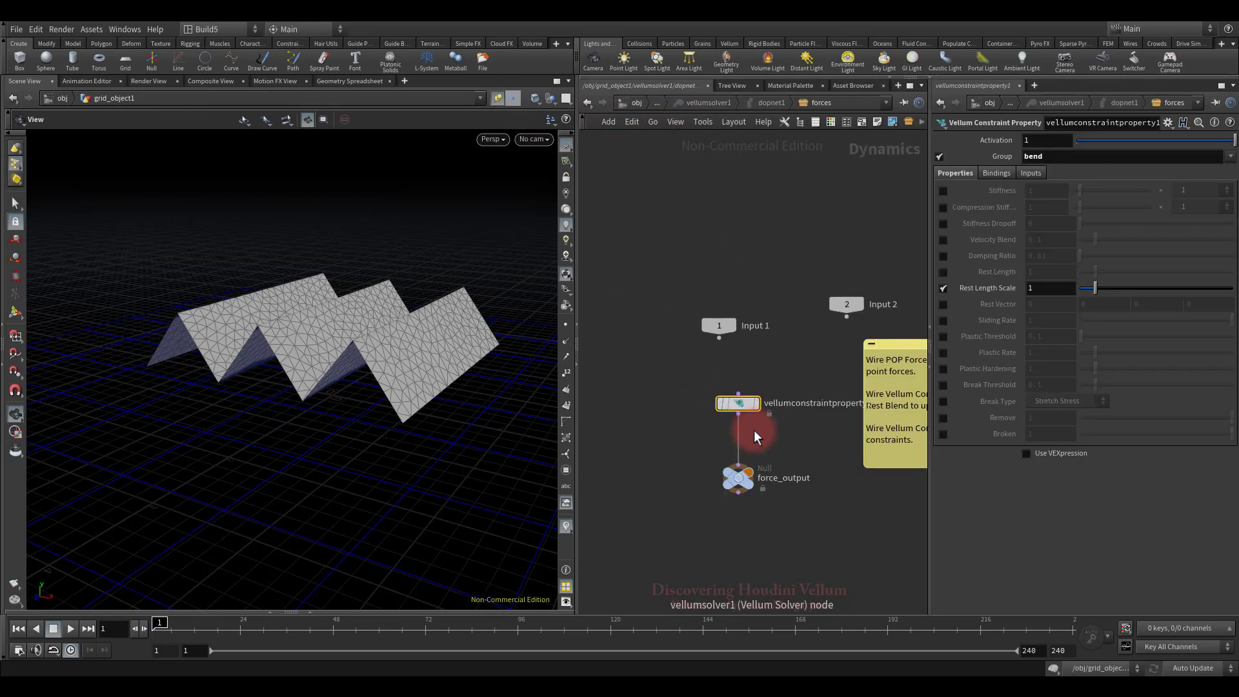
# Step: Lower the constraint property's Rest Length Scale to 0 while the simulation plays, then stop and return to frame 1
pyautogui.click(71, 628)
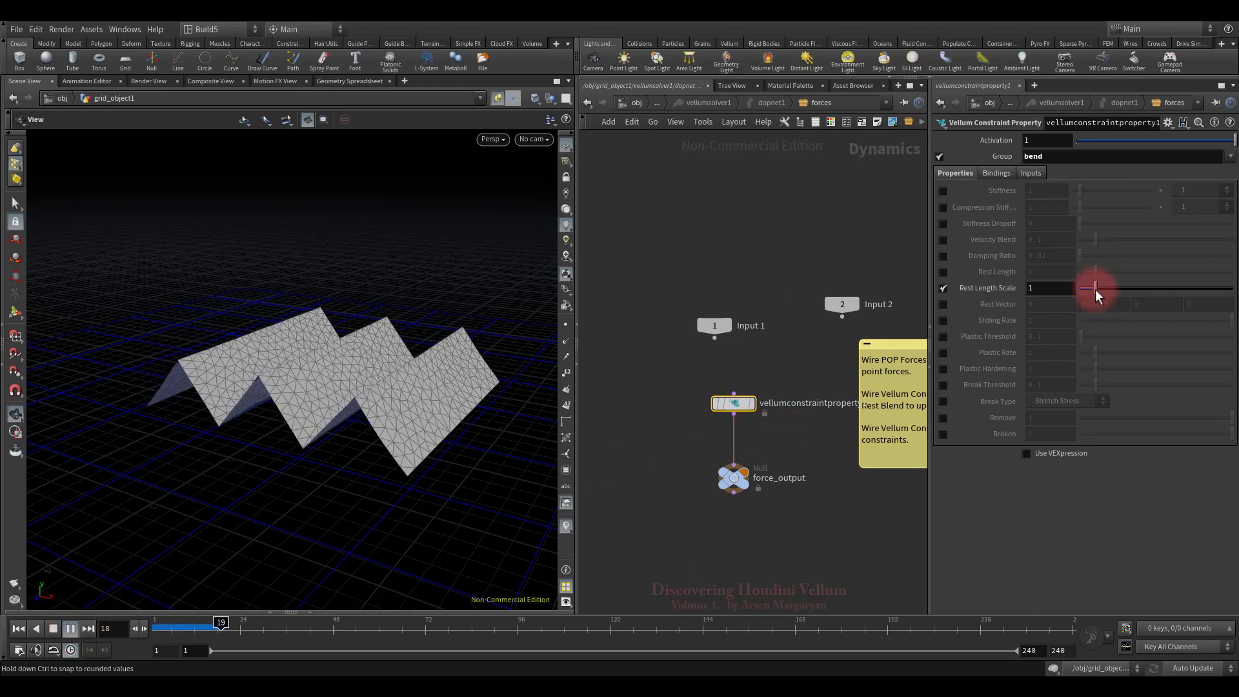
pyautogui.moveTo(1094, 287)
pyautogui.mouseDown()
pyautogui.moveTo(1072, 288)
pyautogui.moveTo(1108, 286)
pyautogui.moveTo(1074, 294)
pyautogui.mouseUp()
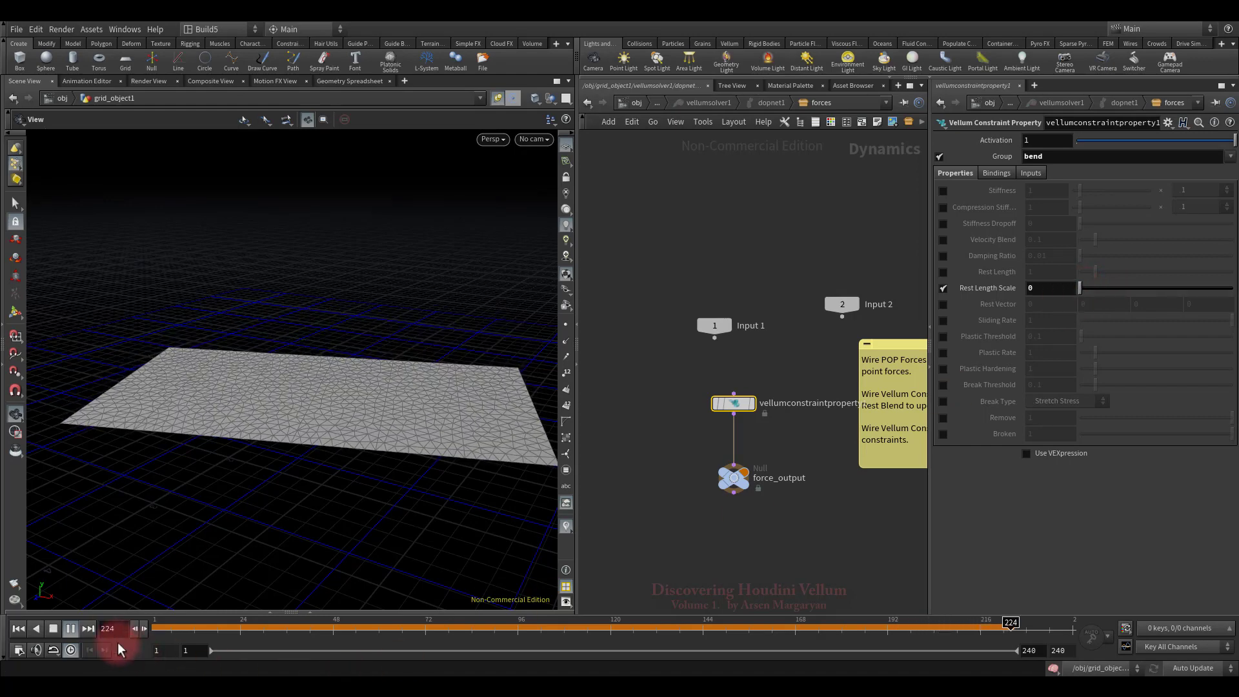
pyautogui.click(50, 630)
pyautogui.click(18, 629)
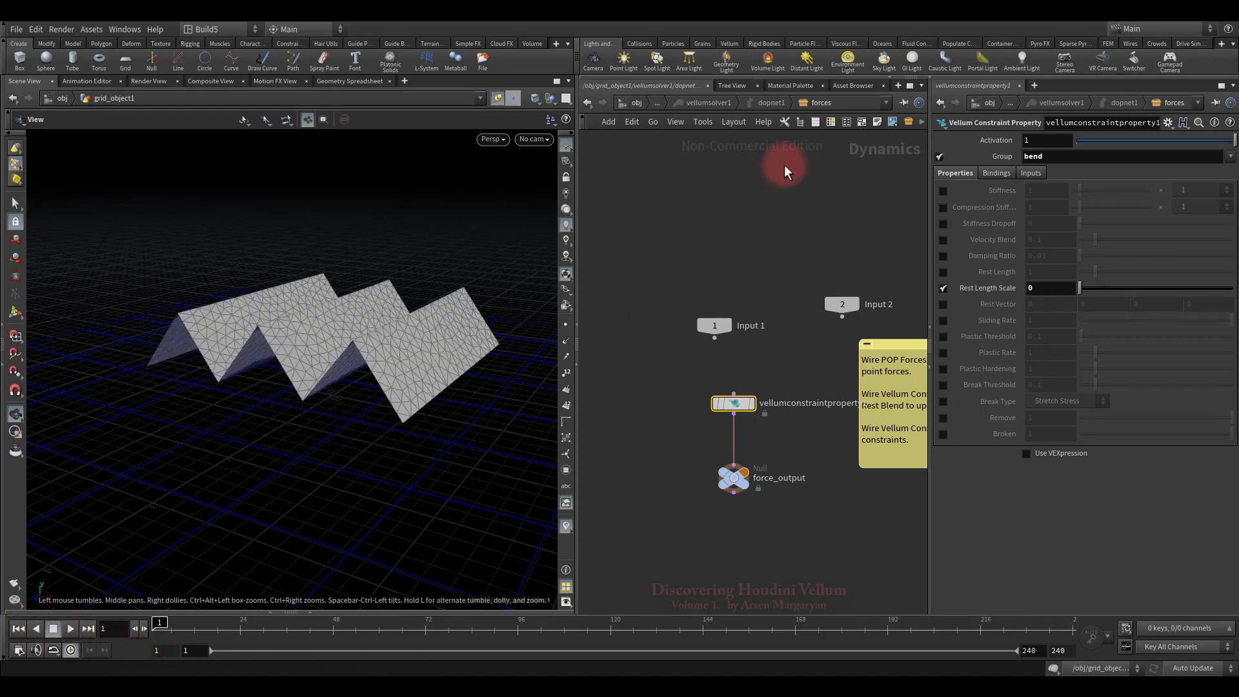
# Step: Return to the grid_object1 network and select the vellumcloth1 node
pyautogui.click(662, 104)
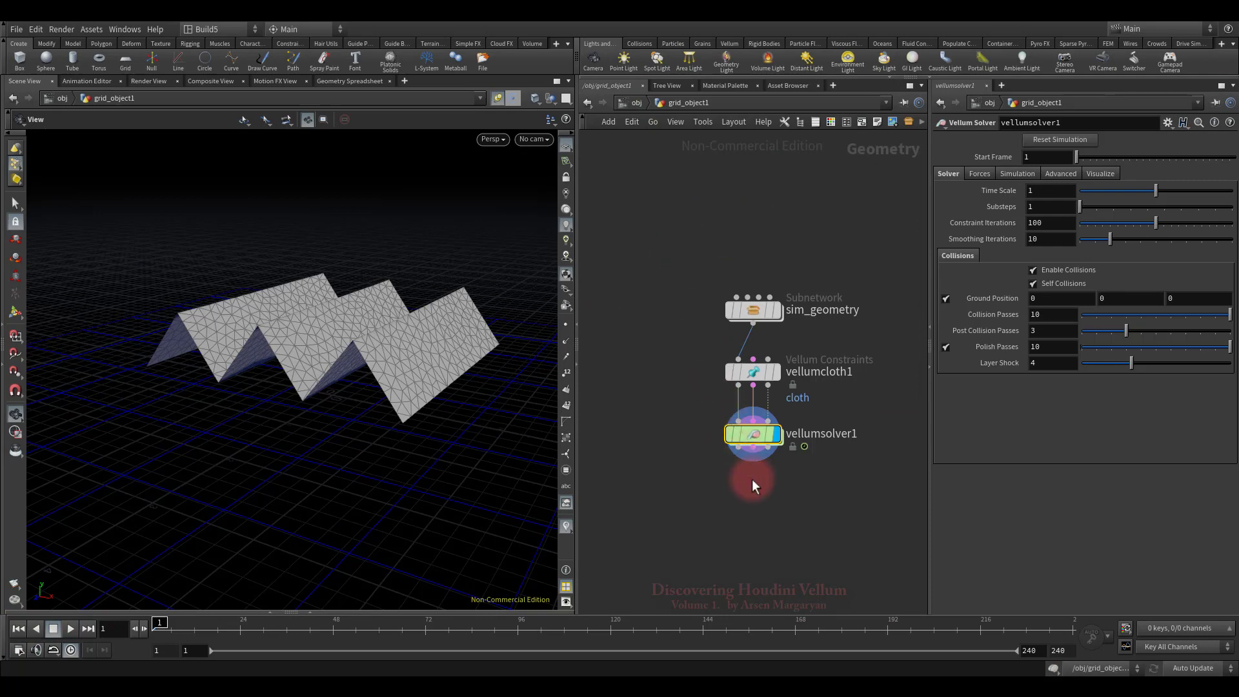
pyautogui.click(752, 372)
pyautogui.click(843, 404)
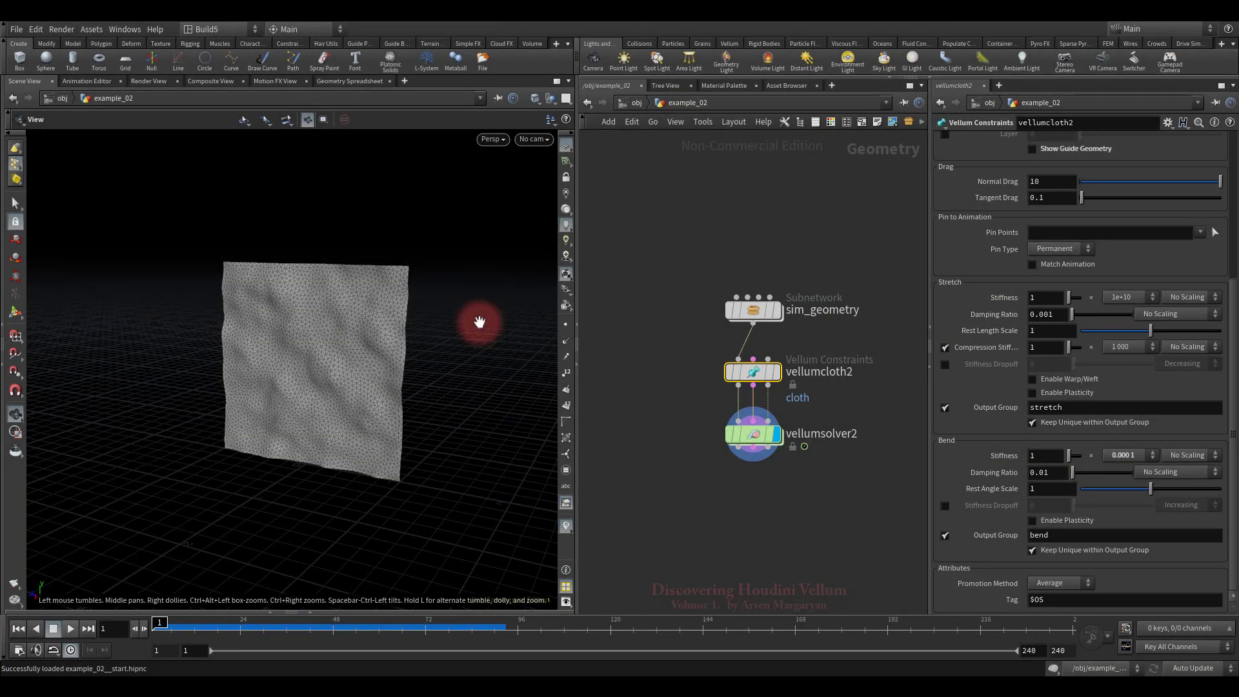
# Step: Play the example_02 cloth simulation to examine how the sheet falls, then stop and return to frame 1
pyautogui.moveTo(362, 326)
pyautogui.mouseDown()
pyautogui.moveTo(487, 362)
pyautogui.moveTo(327, 345)
pyautogui.moveTo(440, 351)
pyautogui.moveTo(434, 385)
pyautogui.moveTo(451, 382)
pyautogui.moveTo(379, 404)
pyautogui.moveTo(351, 342)
pyautogui.mouseUp()
pyautogui.click(69, 632)
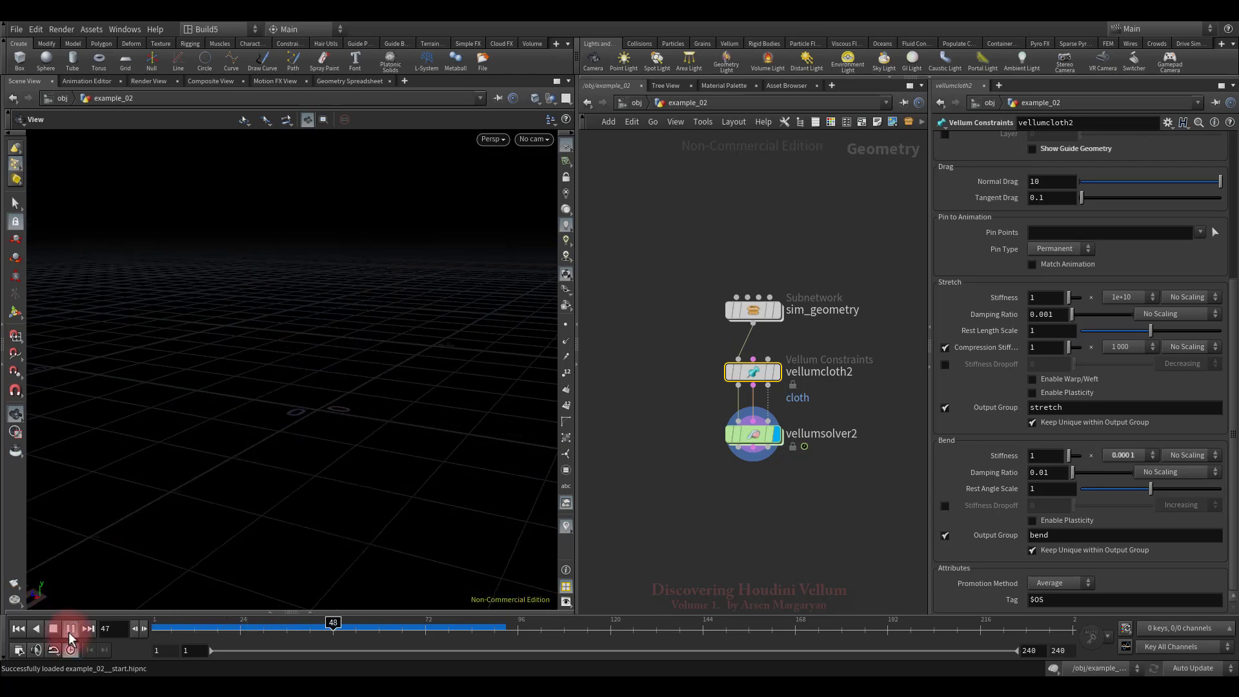
pyautogui.click(54, 629)
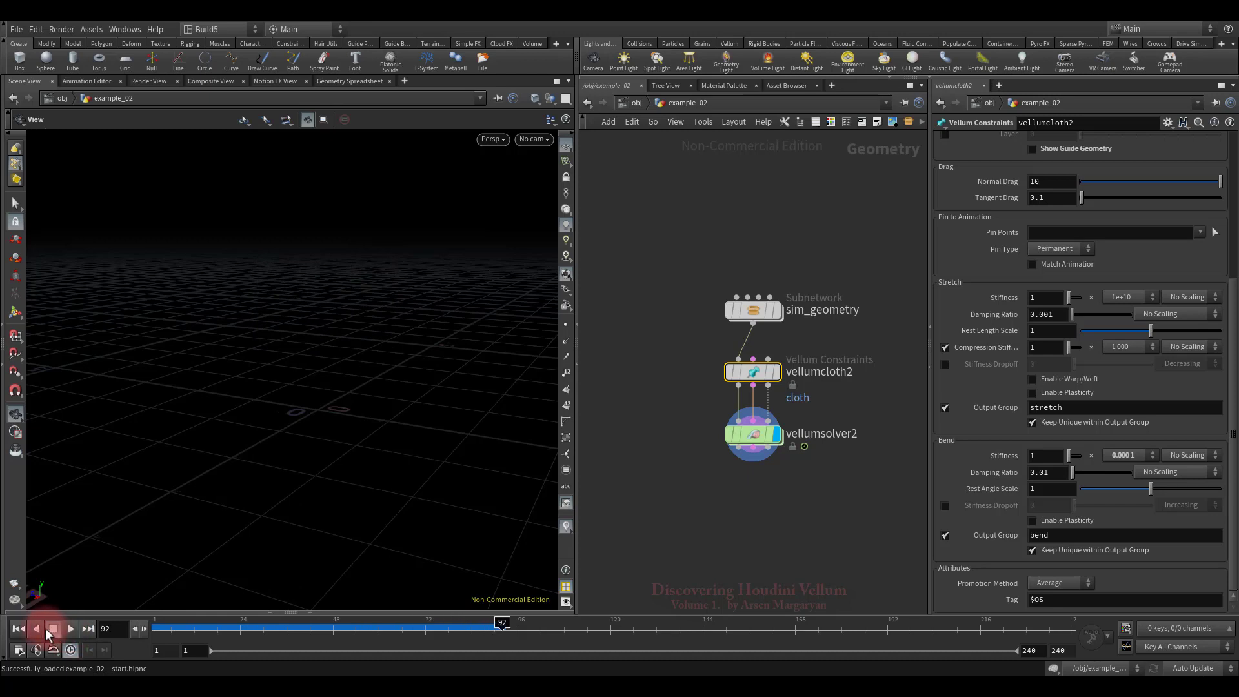
pyautogui.click(17, 629)
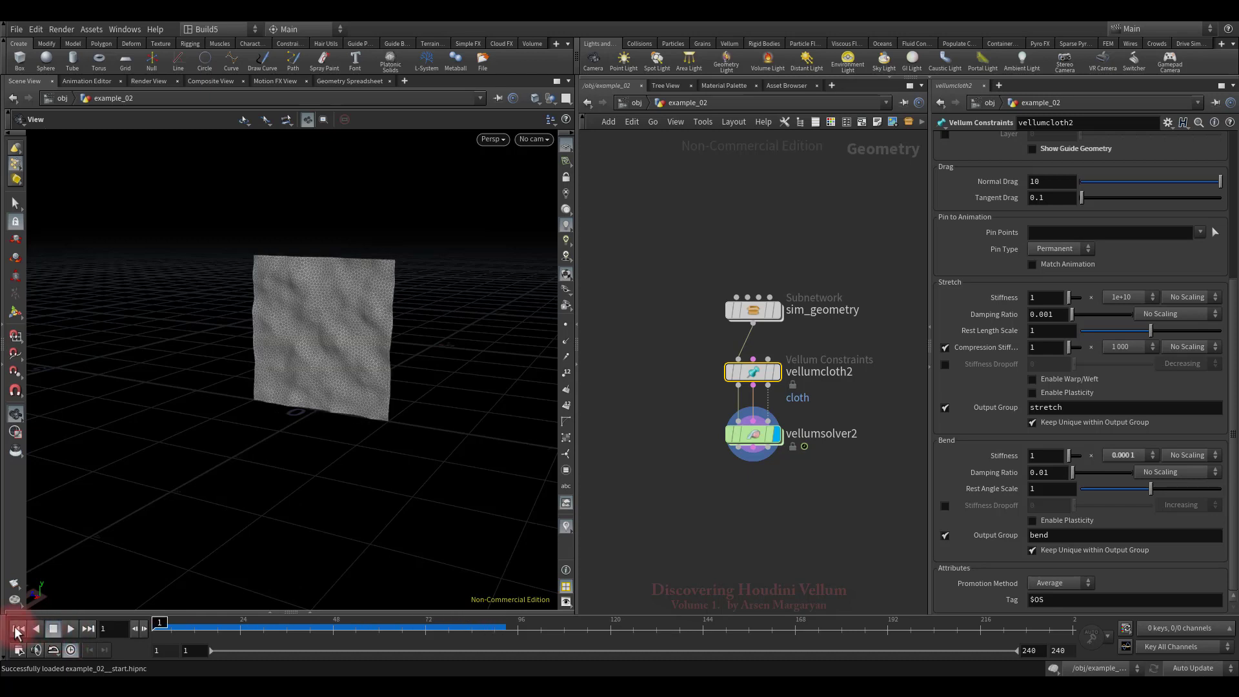
pyautogui.moveTo(656, 342); pyautogui.dragTo(815, 391)
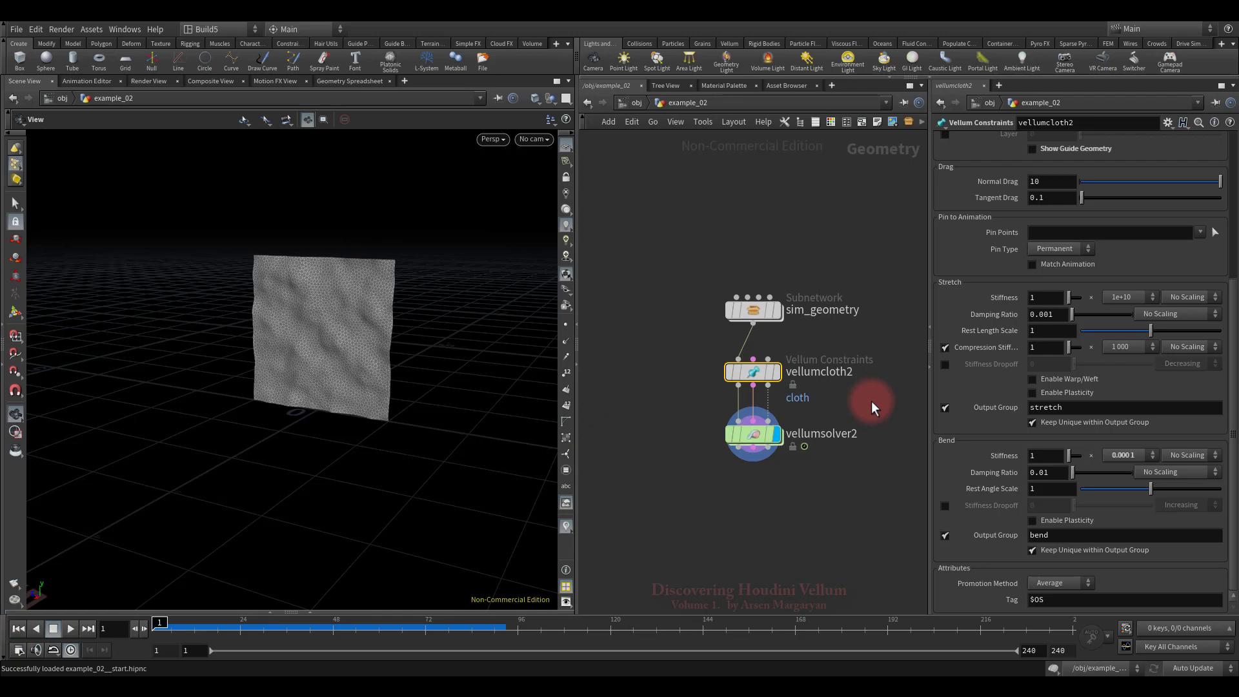
pyautogui.click(1215, 232)
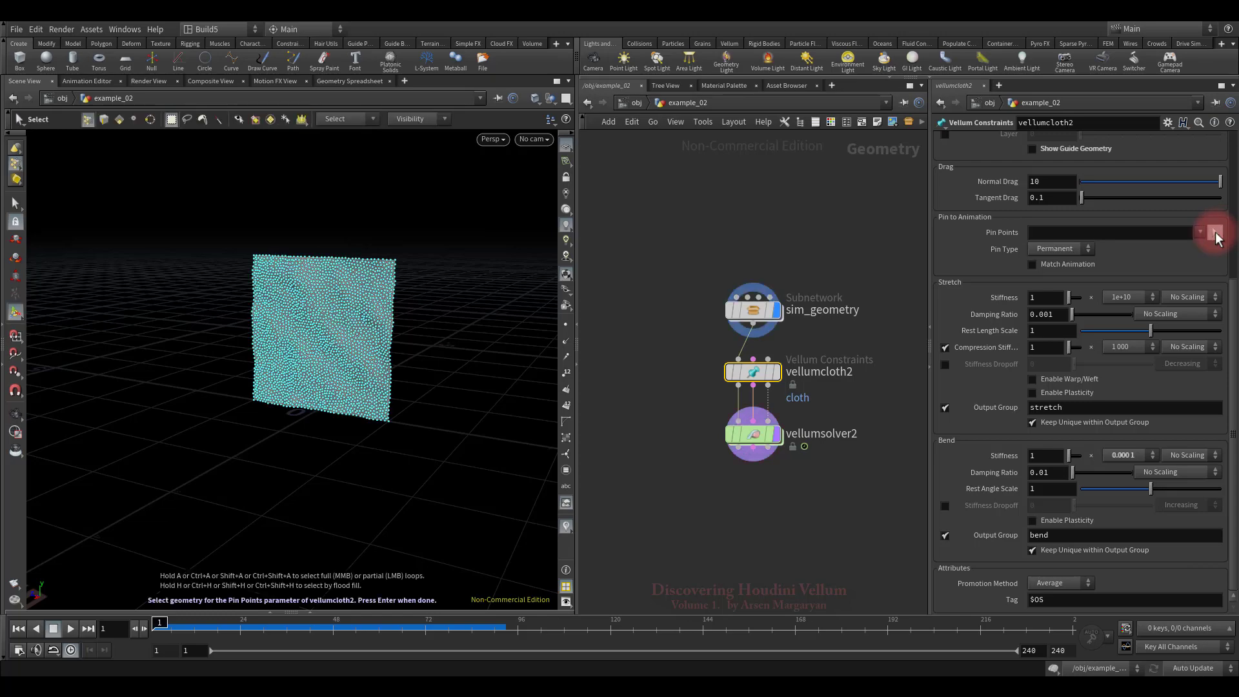
pyautogui.keyDown('alt'); pyautogui.moveTo(413, 303); pyautogui.dragTo(419, 207); pyautogui.keyUp('alt')
pyautogui.click(392, 223)
pyautogui.keyDown('shift'); pyautogui.moveTo(83, 204); pyautogui.dragTo(125, 231); pyautogui.keyUp('shift')
pyautogui.press('Return')
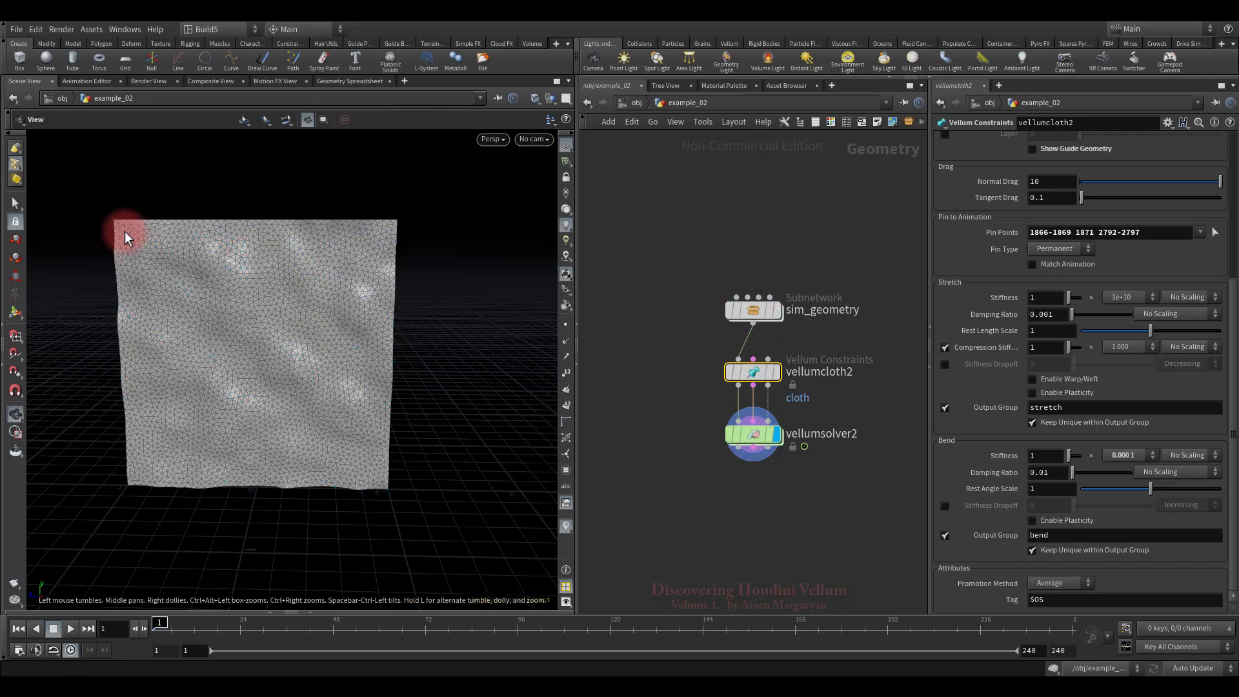
pyautogui.click(1160, 231)
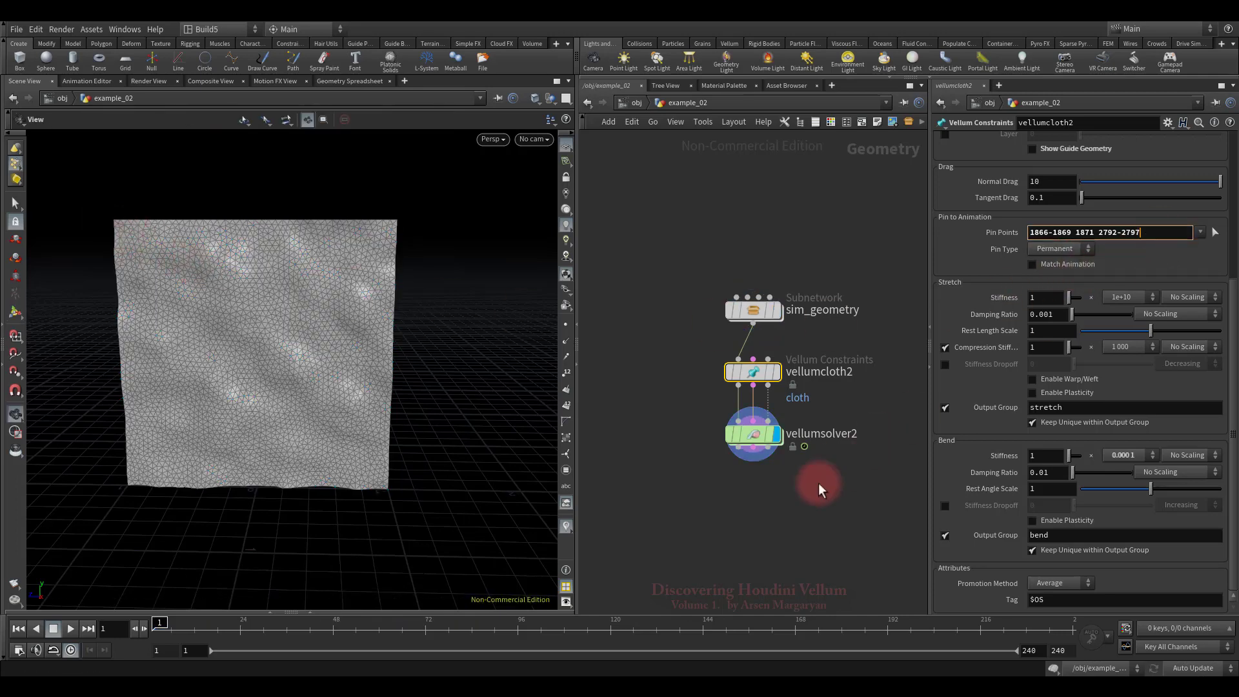
# Step: Play the pinned cloth simulation to examine how the sheet hangs from its corners, then stop and return to frame 1
pyautogui.moveTo(442, 437); pyautogui.dragTo(351, 433)
pyautogui.click(61, 642)
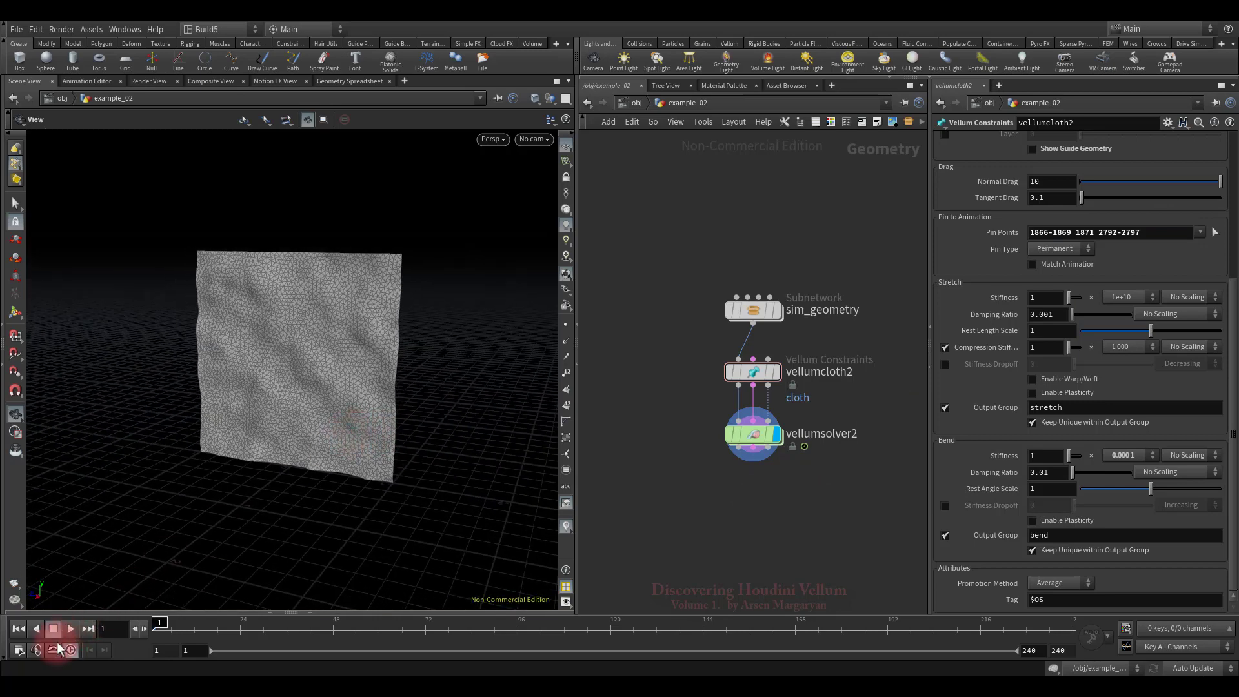
pyautogui.click(67, 629)
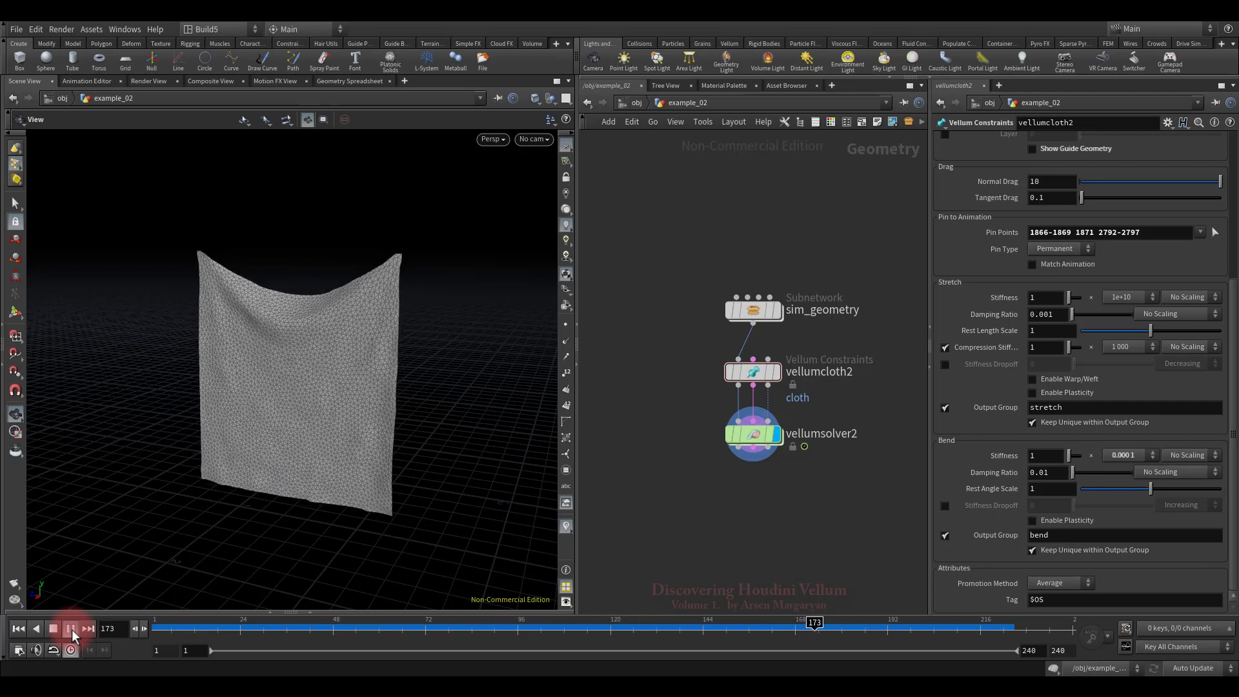
pyautogui.click(54, 629)
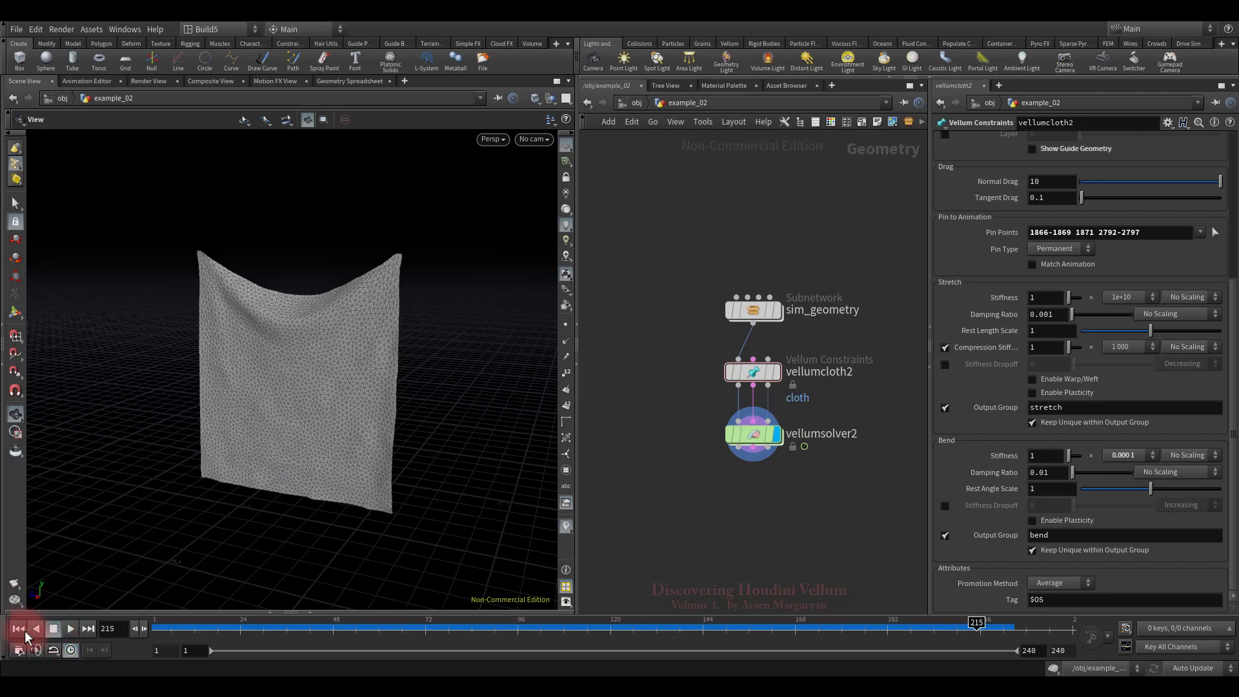
pyautogui.click(18, 628)
# Step: Test vellumsolver2 with First Order integration by playing the simulation, then restore Second Order integration at frame 1
pyautogui.click(753, 434)
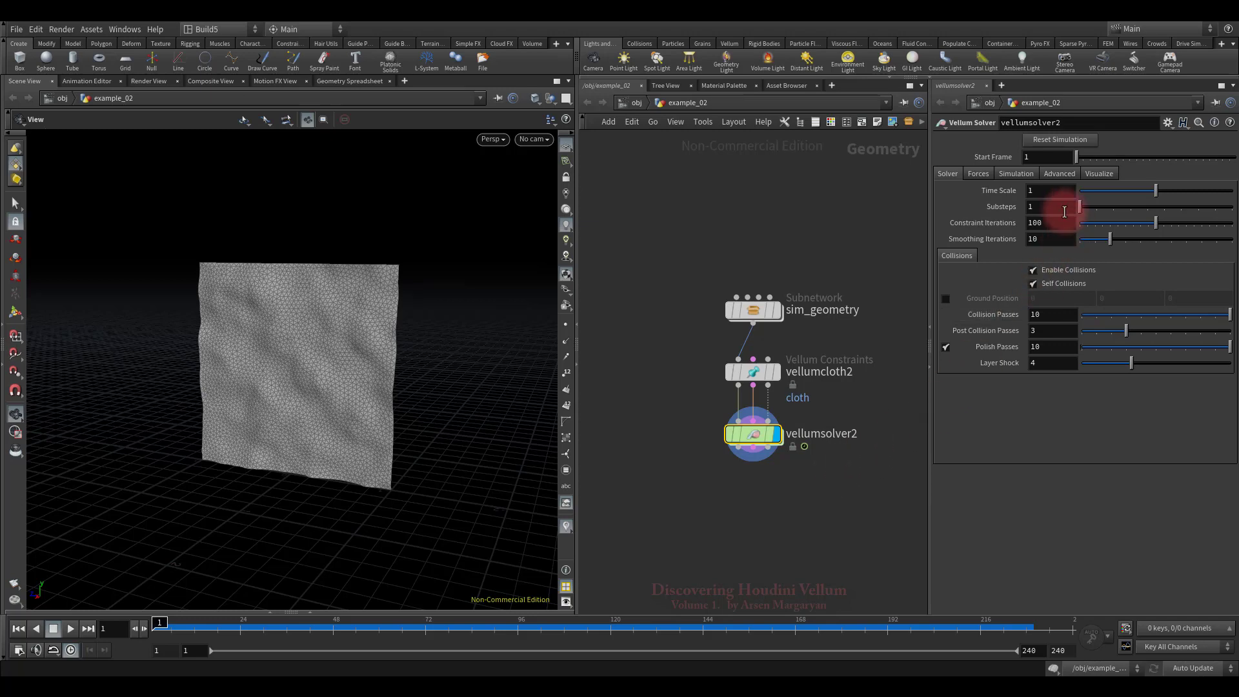
pyautogui.click(1059, 174)
pyautogui.click(1055, 208)
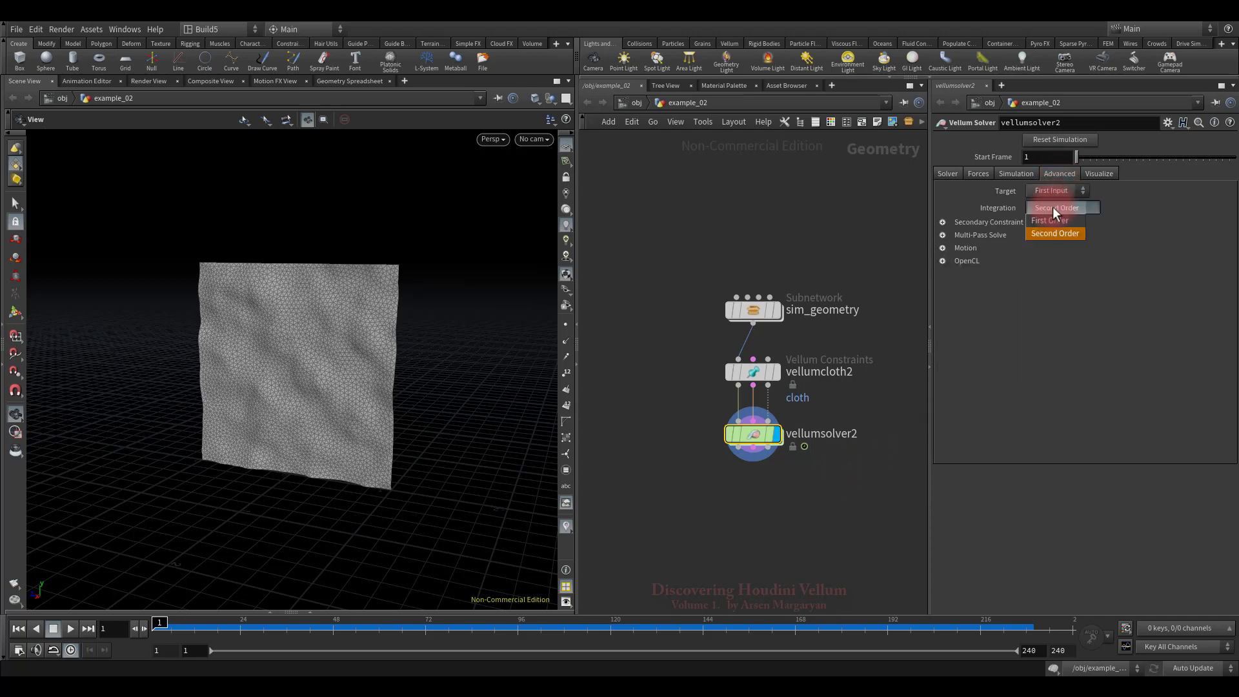
pyautogui.click(1043, 225)
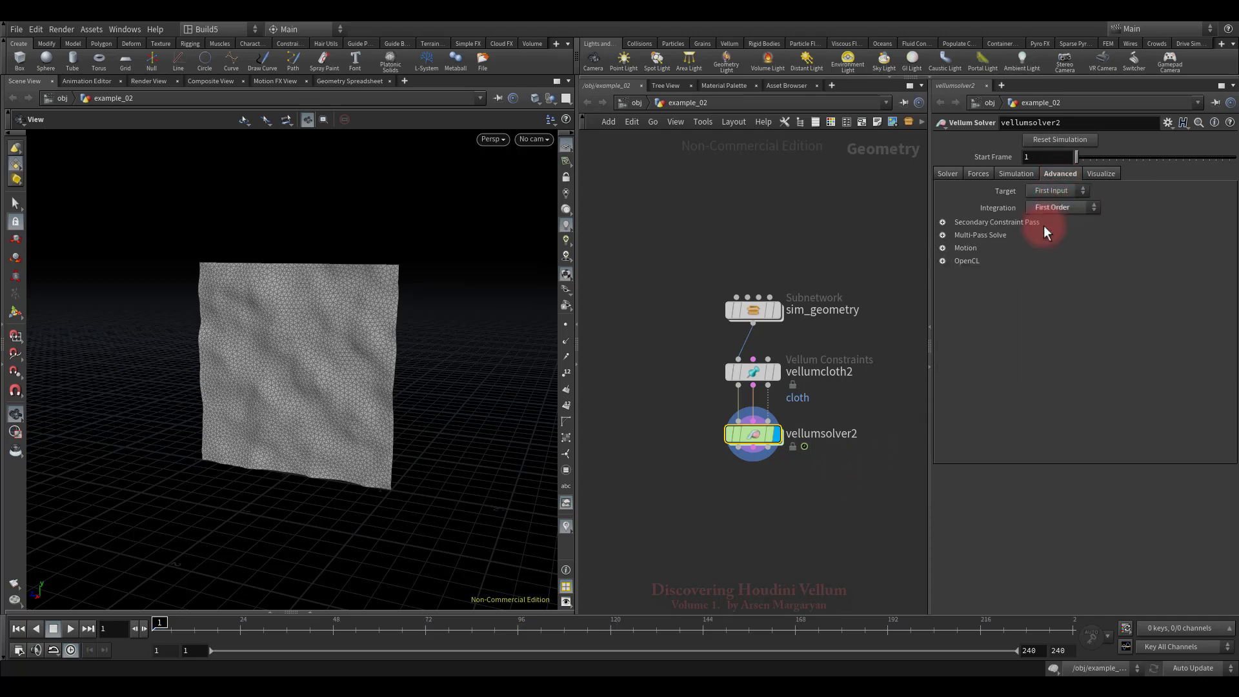
pyautogui.click(55, 628)
pyautogui.click(71, 629)
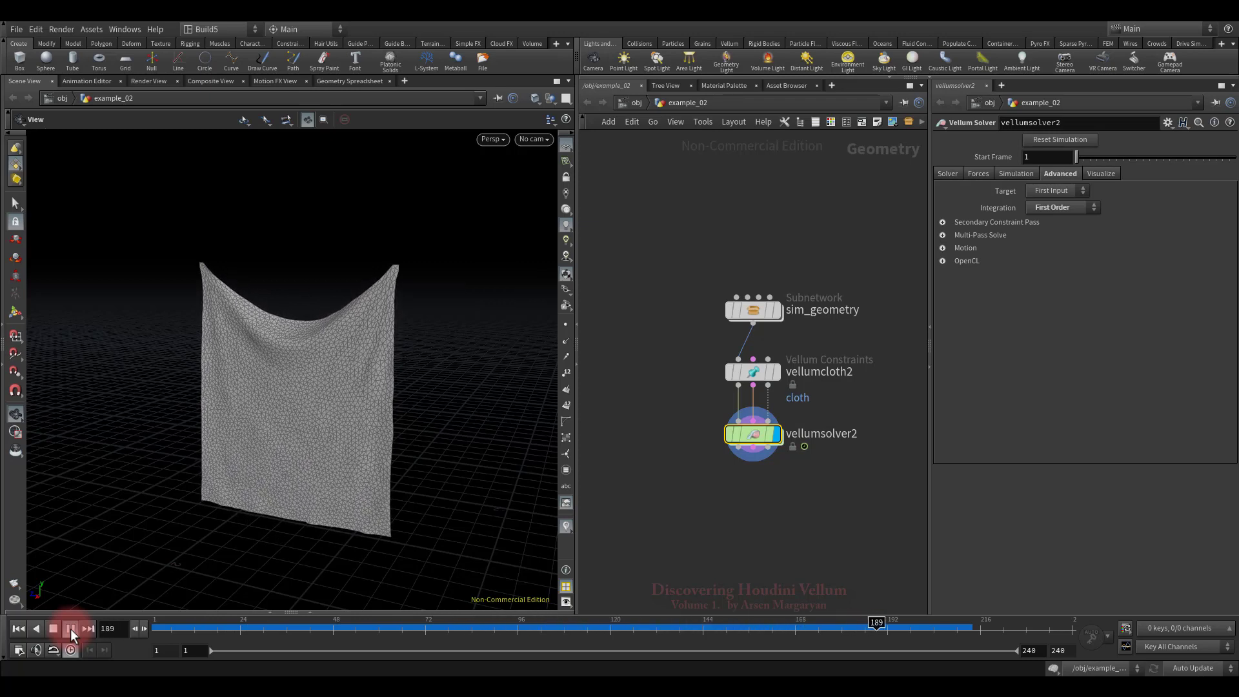
pyautogui.click(19, 629)
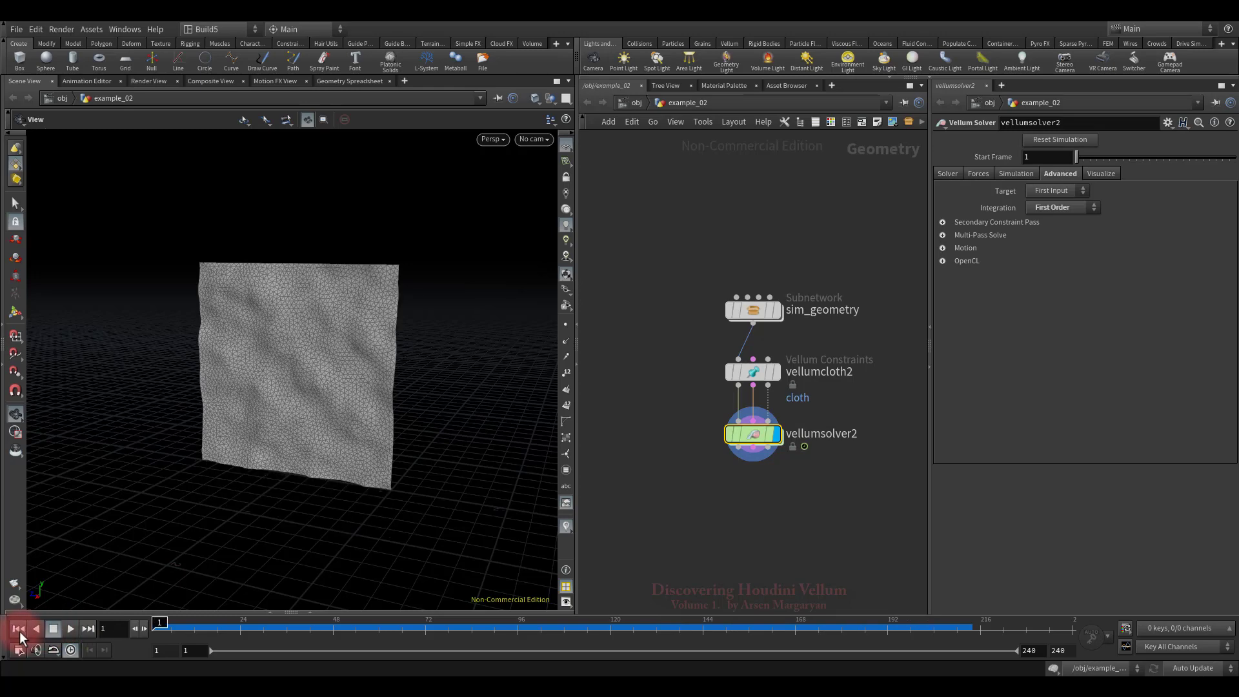
pyautogui.click(1039, 204)
pyautogui.click(1041, 232)
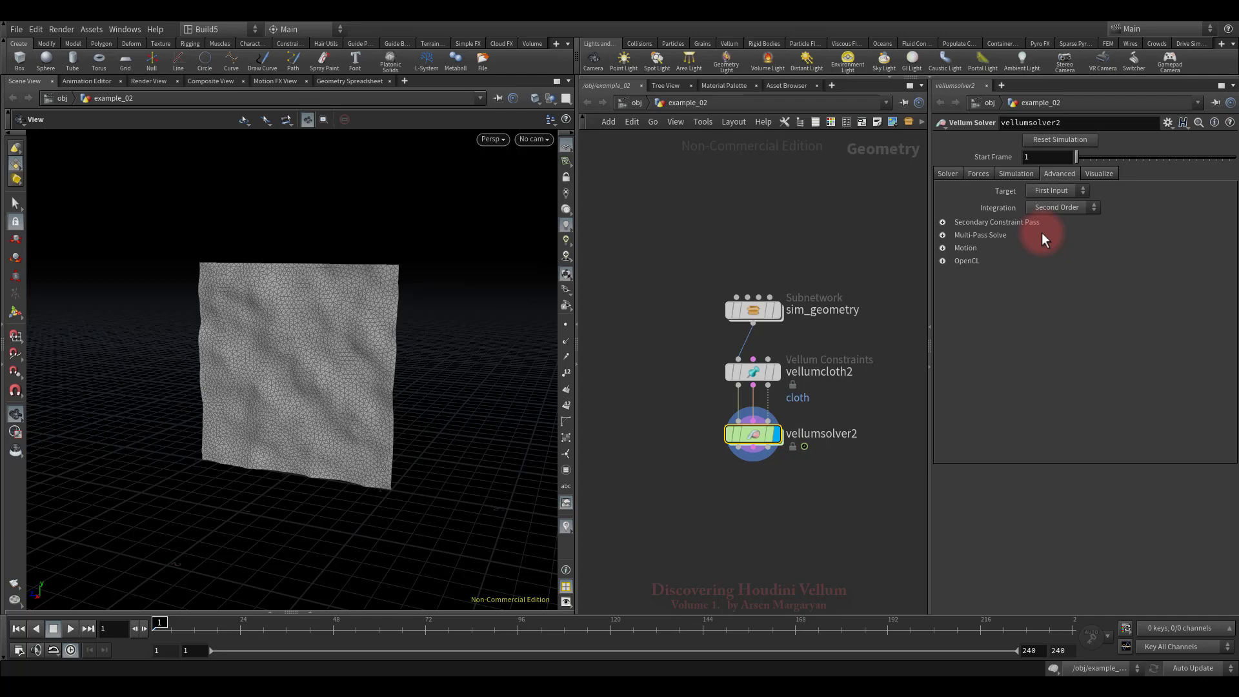
# Step: Set vellumsolver2's Velocity Damping to 0.075 and play the simulation, then return to frame 1
pyautogui.click(977, 172)
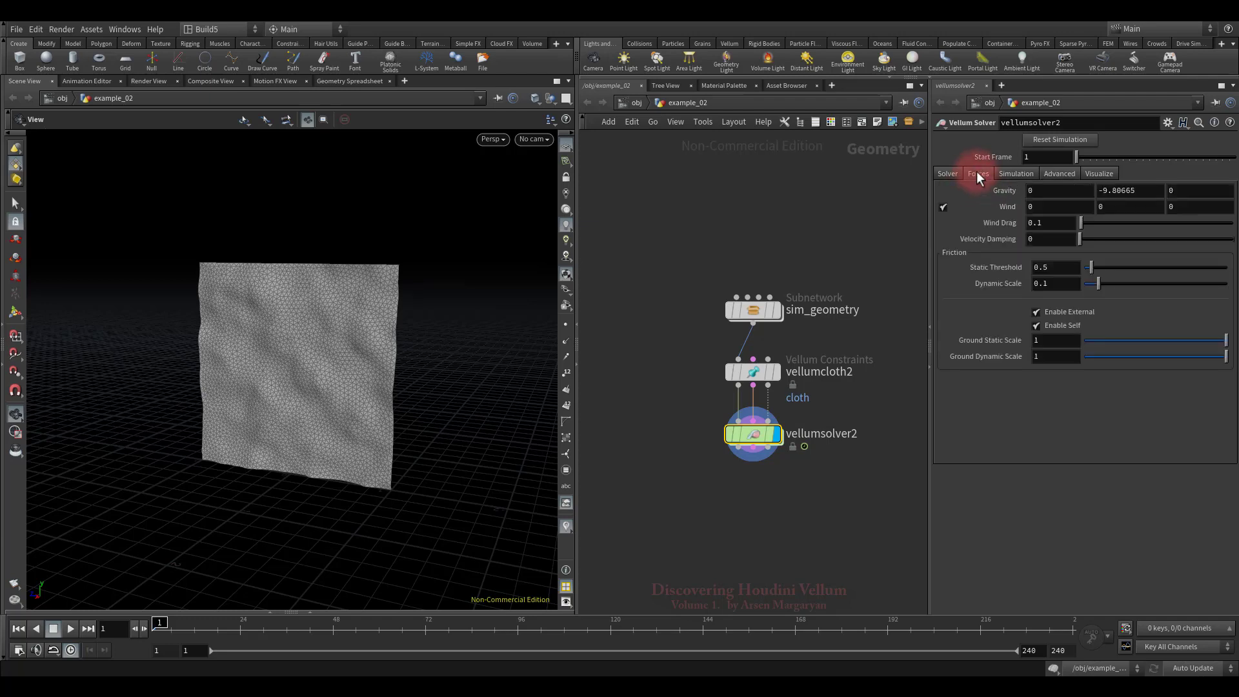
pyautogui.click(1054, 238)
pyautogui.write('.075')
pyautogui.press('Return')
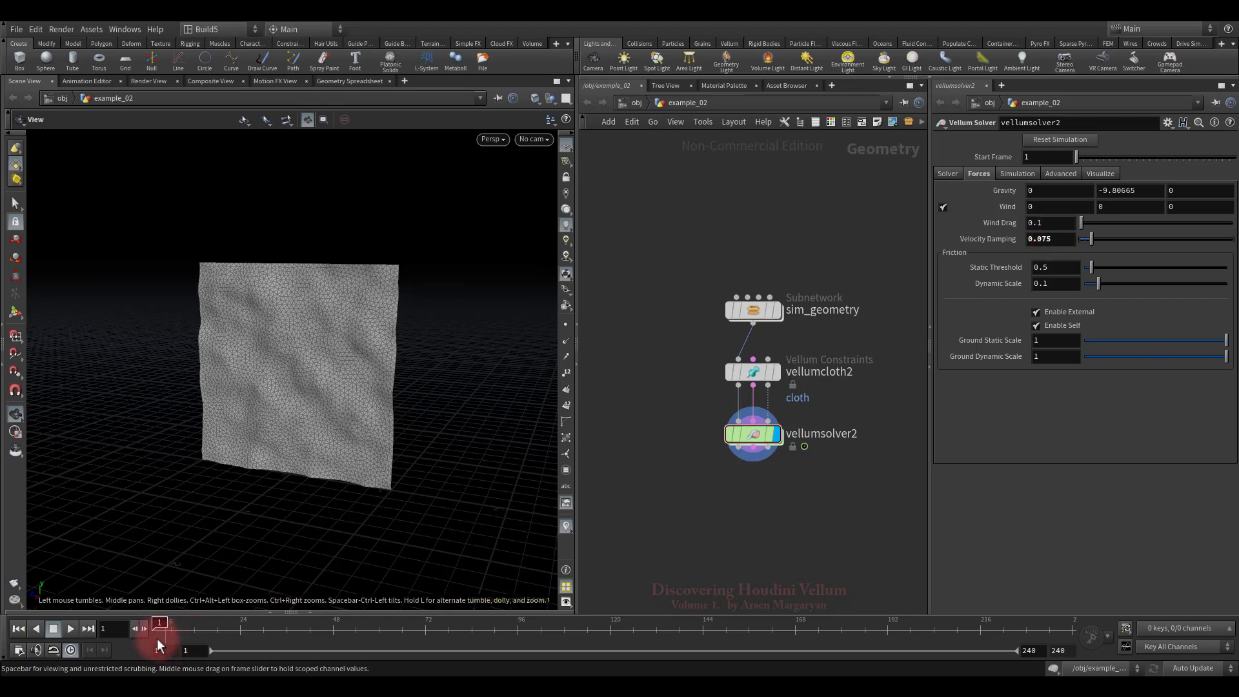
pyautogui.click(64, 629)
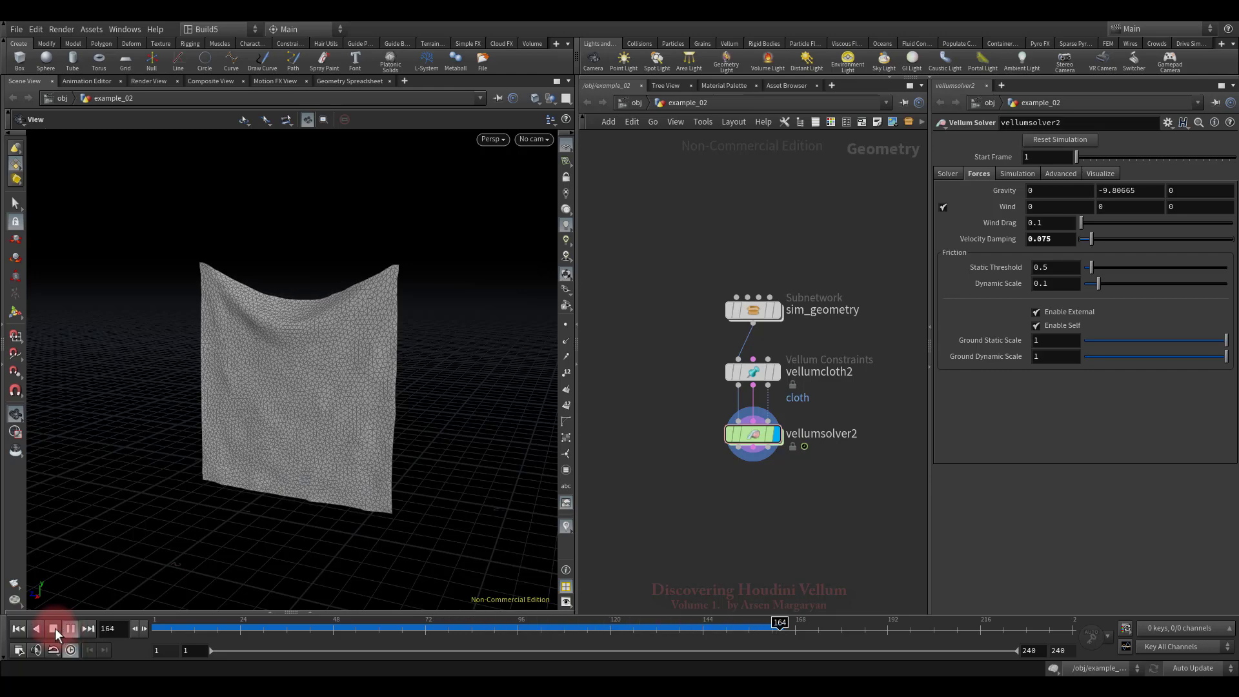
pyautogui.click(35, 630)
pyautogui.click(18, 628)
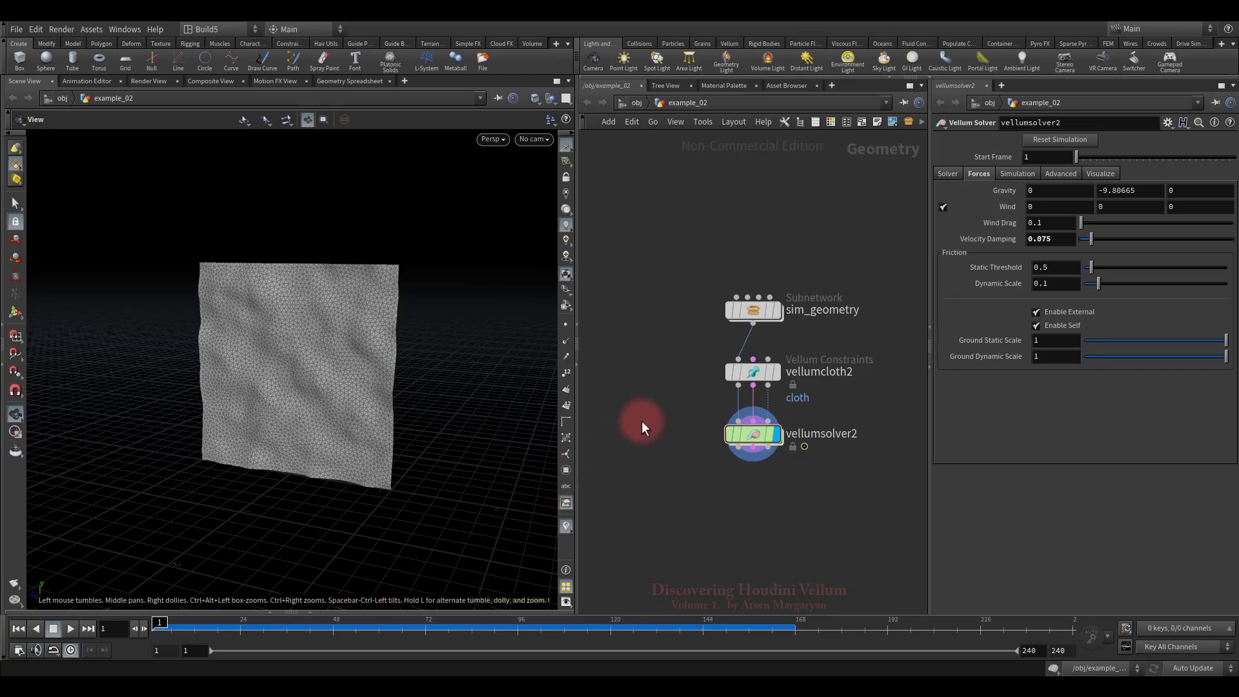
# Step: On vellumcloth2, set the bend stiffness multiplier to 10 and the bend Rest Angle Scale to 0
pyautogui.click(808, 381)
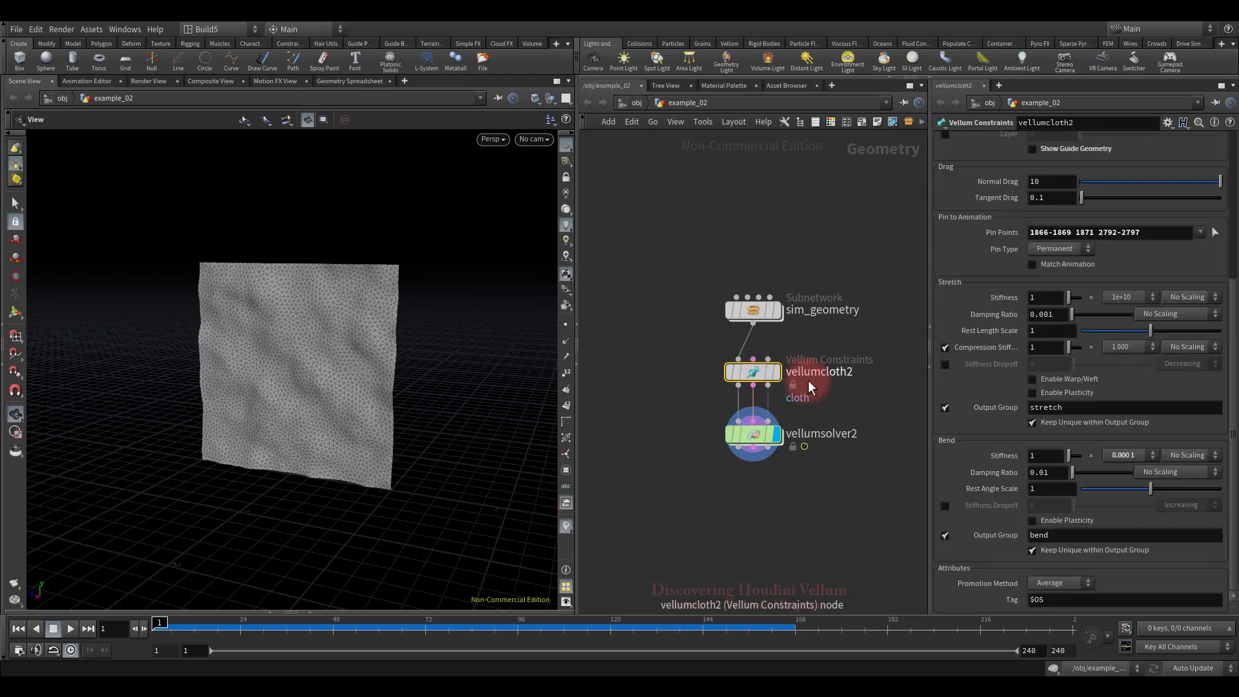
pyautogui.click(1123, 455)
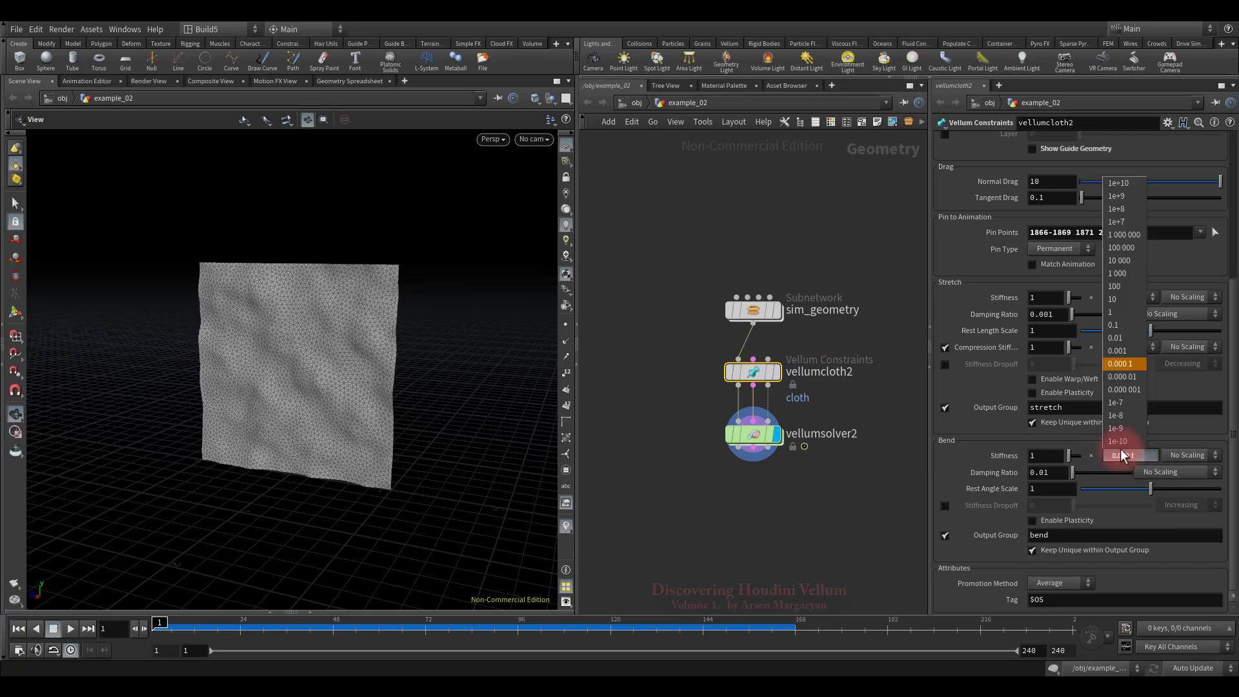
pyautogui.click(1125, 299)
pyautogui.click(1044, 490)
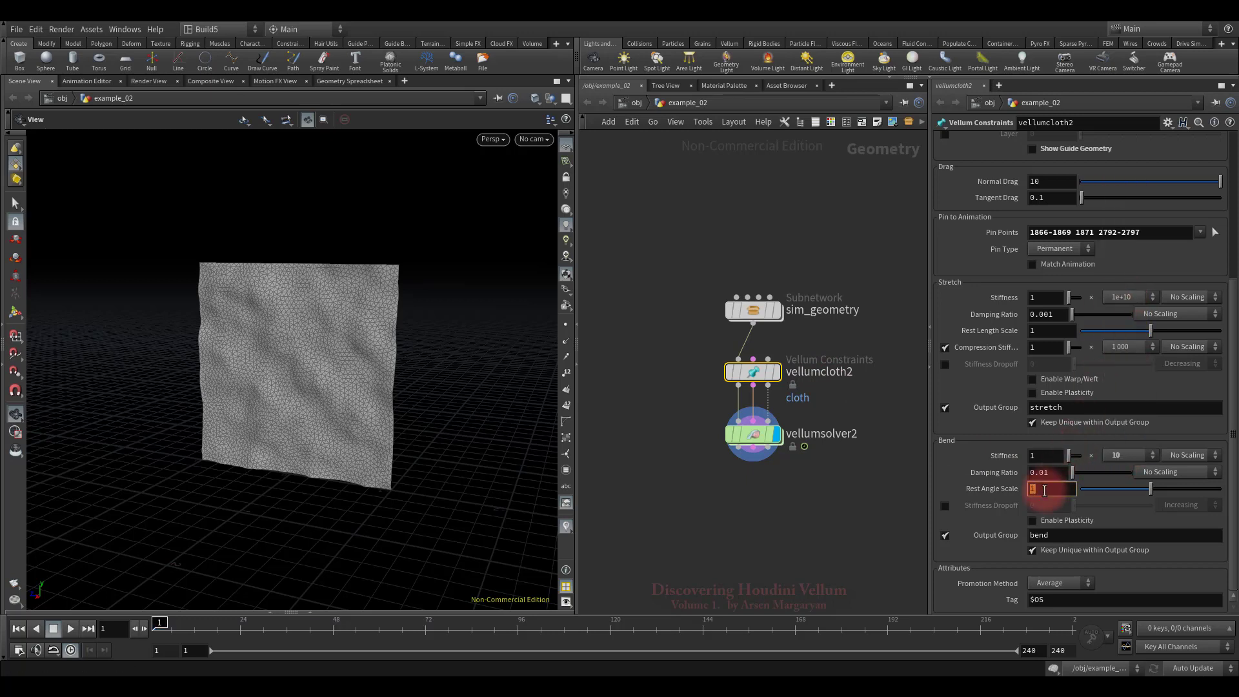
pyautogui.write('0')
pyautogui.press('Return')
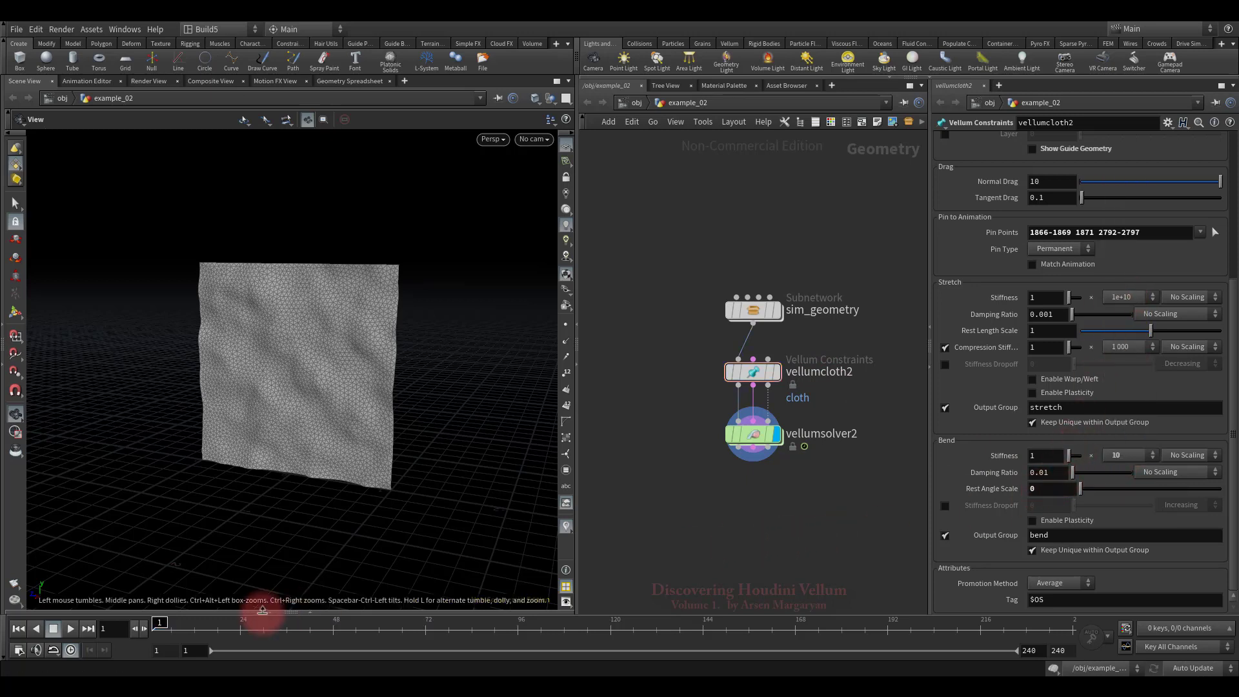
# Step: Play the simulation to examine the stiff cloth with zero rest angle, then return to frame 1
pyautogui.click(71, 629)
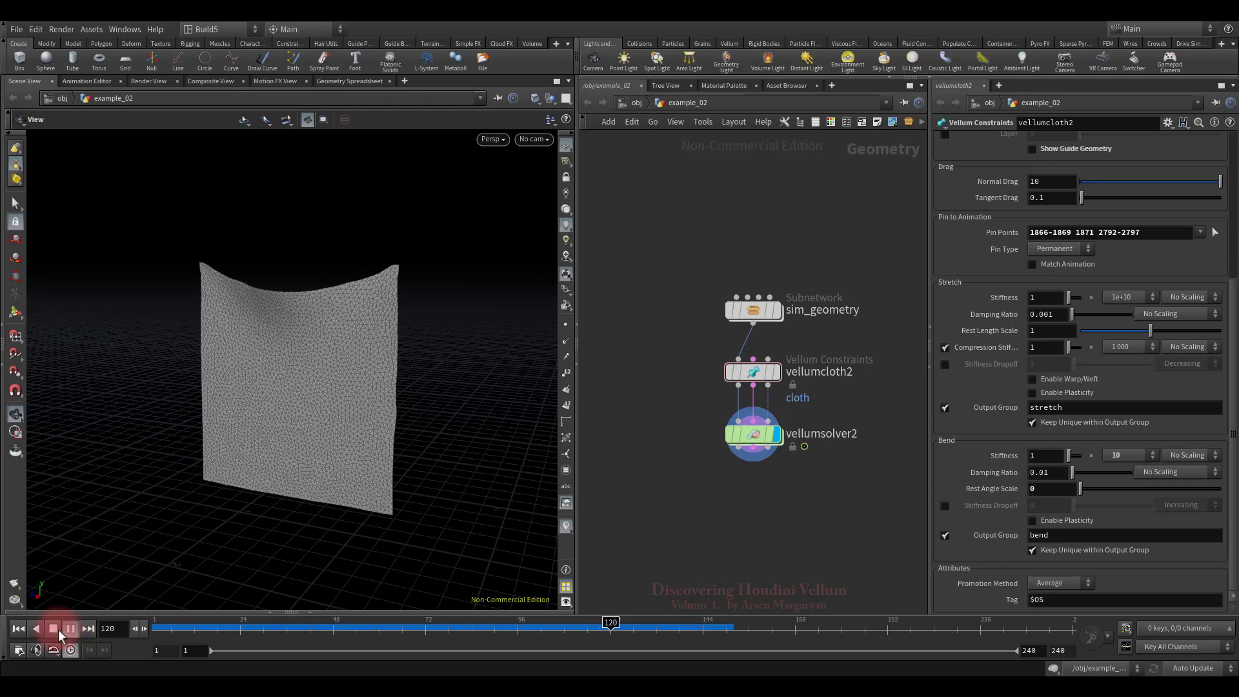
pyautogui.click(37, 629)
pyautogui.click(20, 628)
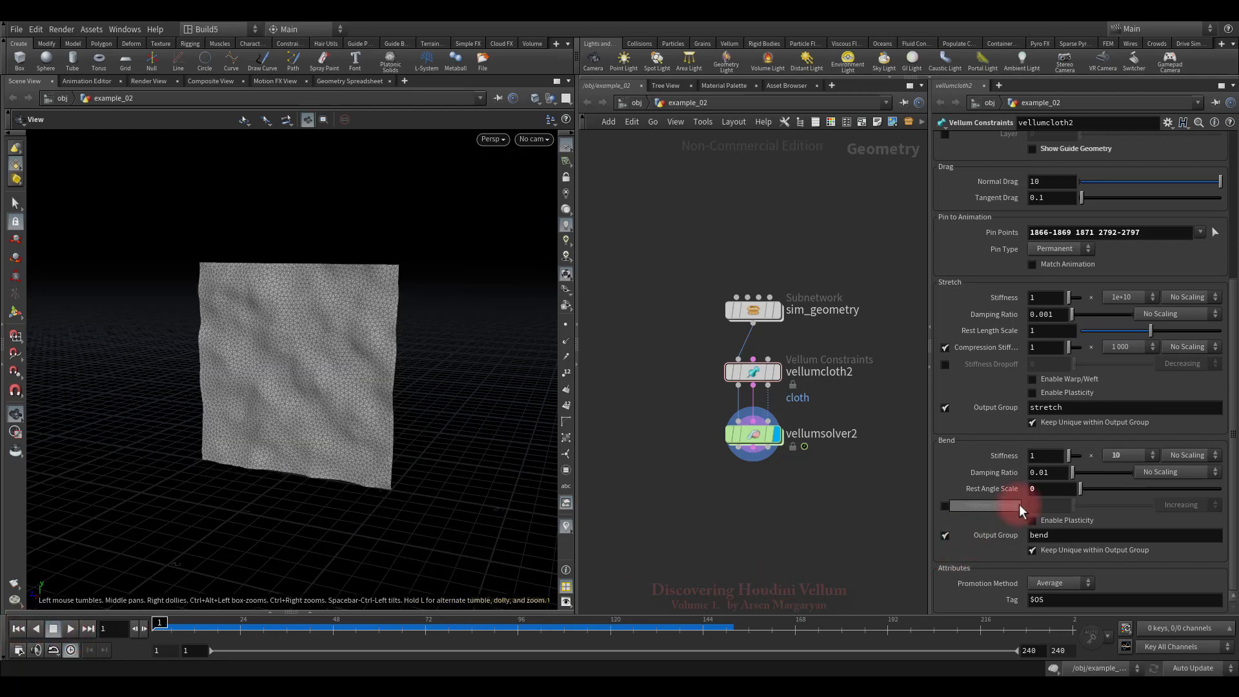
# Step: Set vellumcloth2's bend Rest Angle Scale to 4 and play the simulation, then stop and return to frame 1
pyautogui.click(1044, 490)
pyautogui.write('4')
pyautogui.press('Return')
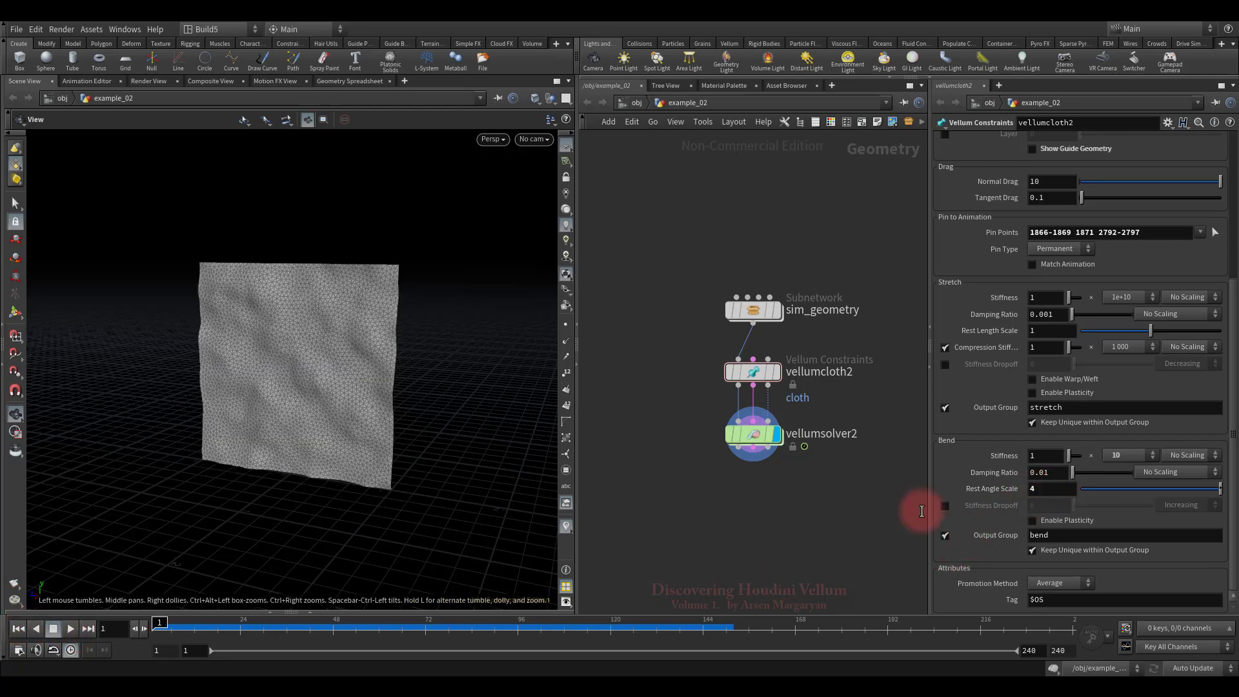
pyautogui.click(69, 629)
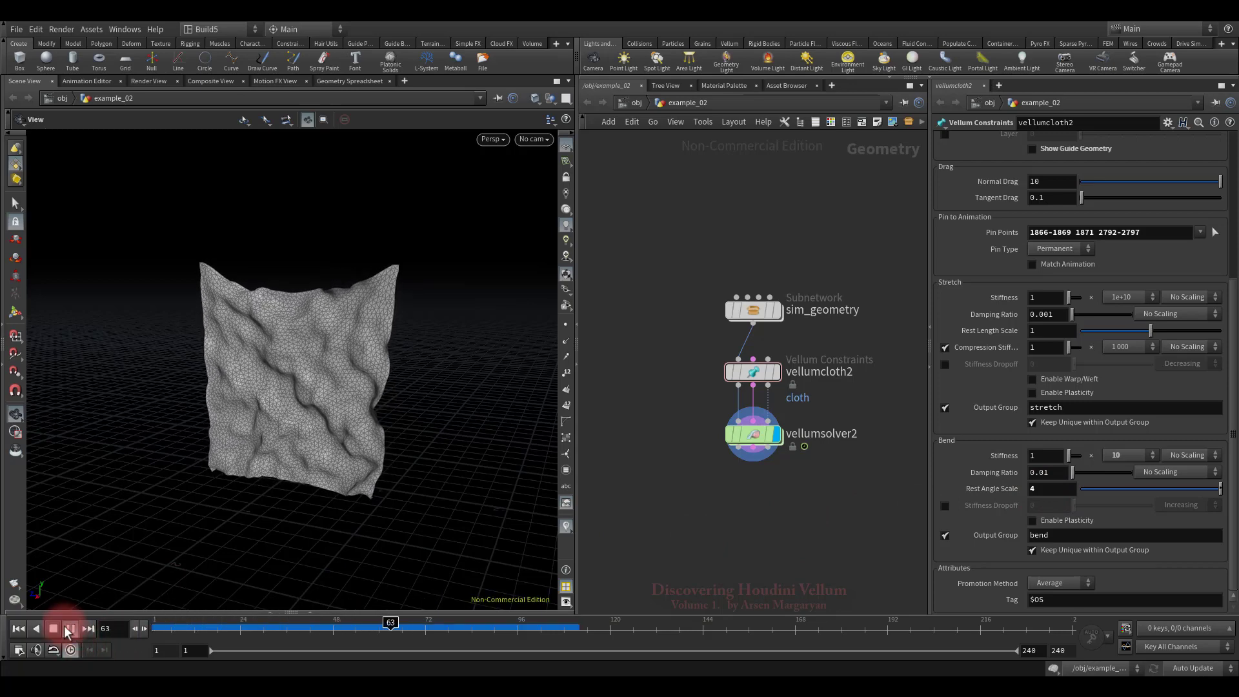
pyautogui.click(69, 629)
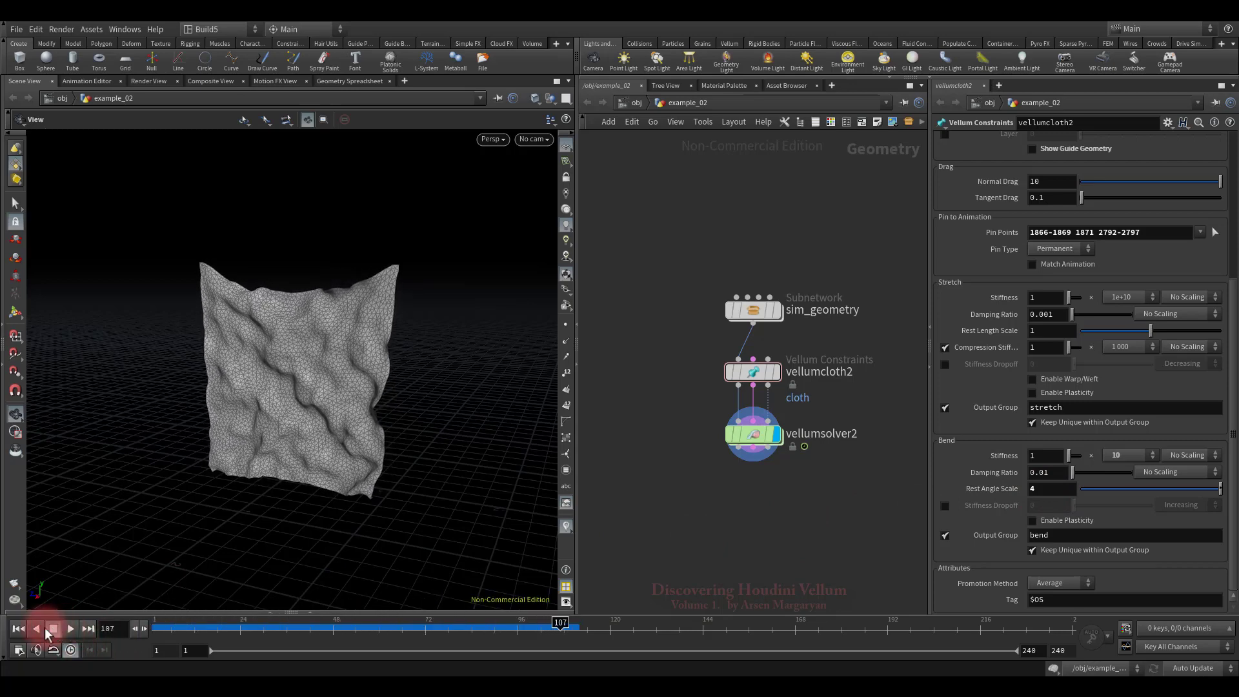
pyautogui.click(19, 629)
# Step: Set vellumcloth2's bend Rest Angle Scale to 7 and play the simulation, then stop and return to frame 1
pyautogui.doubleClick(1047, 491)
pyautogui.write('7')
pyautogui.press('Return')
pyautogui.click(71, 629)
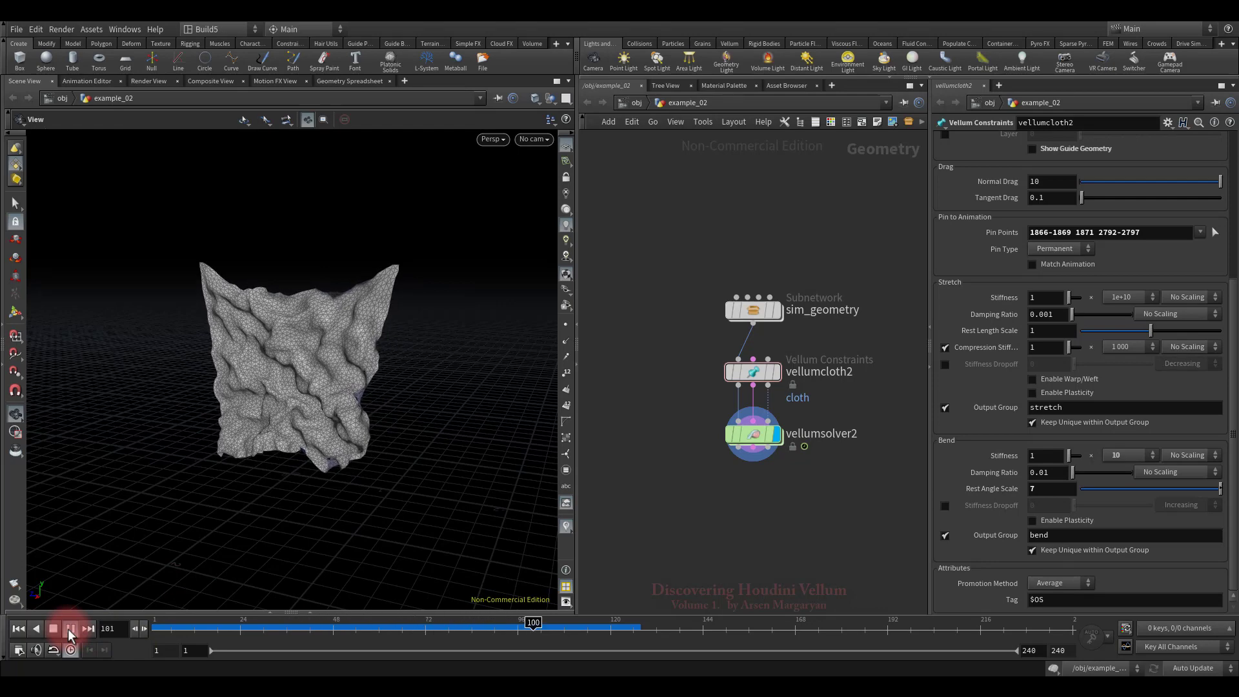
pyautogui.click(55, 628)
pyautogui.click(18, 628)
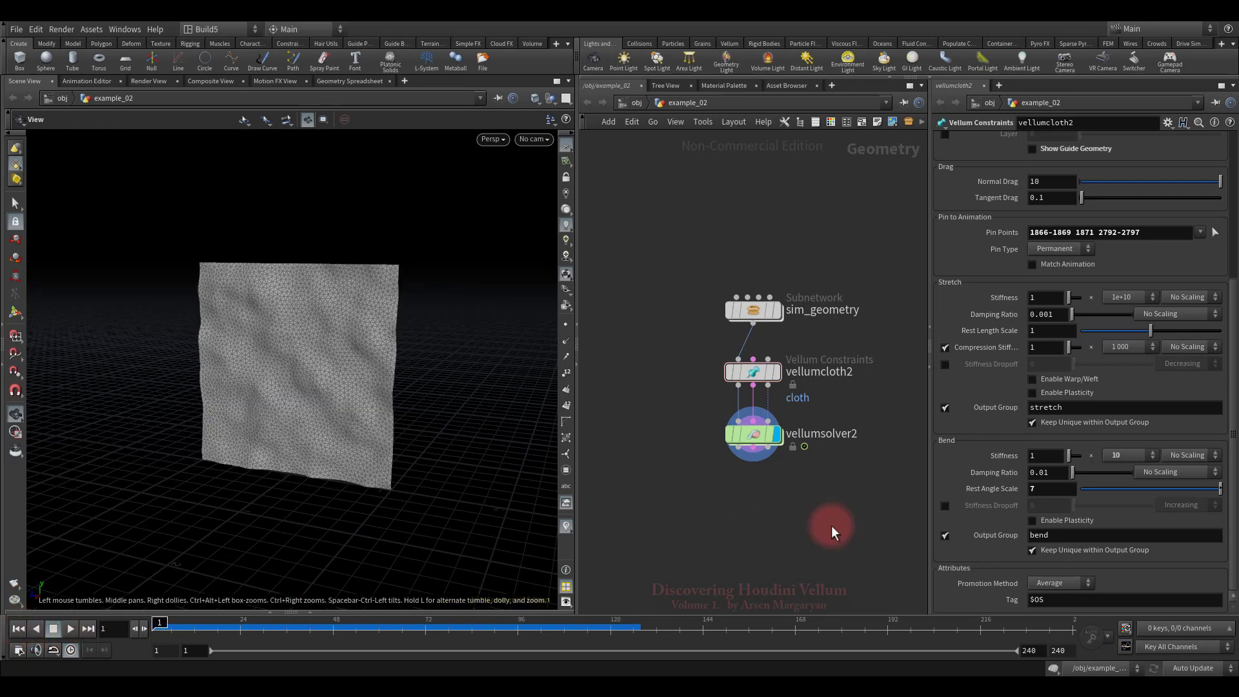
# Step: Set vellumcloth2's bend Rest Angle Scale to 10, then play the simulation and inspect the crumpled cloth
pyautogui.click(1057, 489)
pyautogui.write('10')
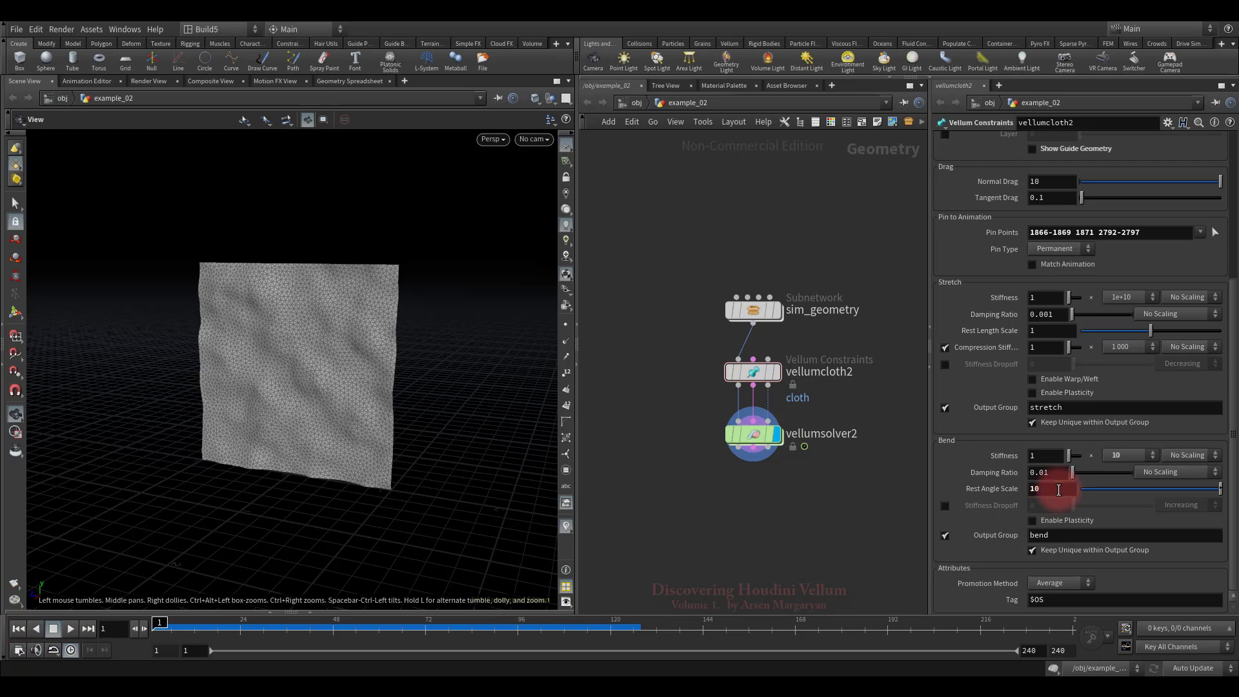
pyautogui.press('Return')
pyautogui.click(71, 650)
pyautogui.click(71, 628)
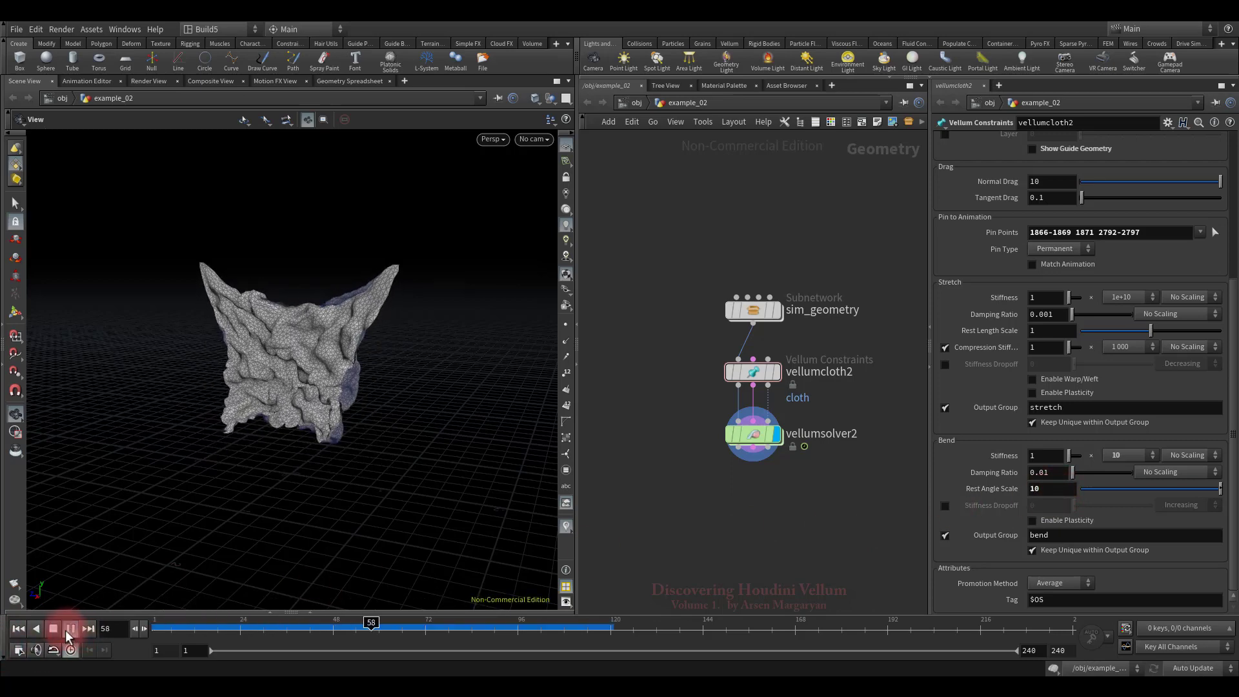
pyautogui.click(53, 629)
pyautogui.moveTo(220, 457); pyautogui.dragTo(567, 497)
pyautogui.click(737, 502)
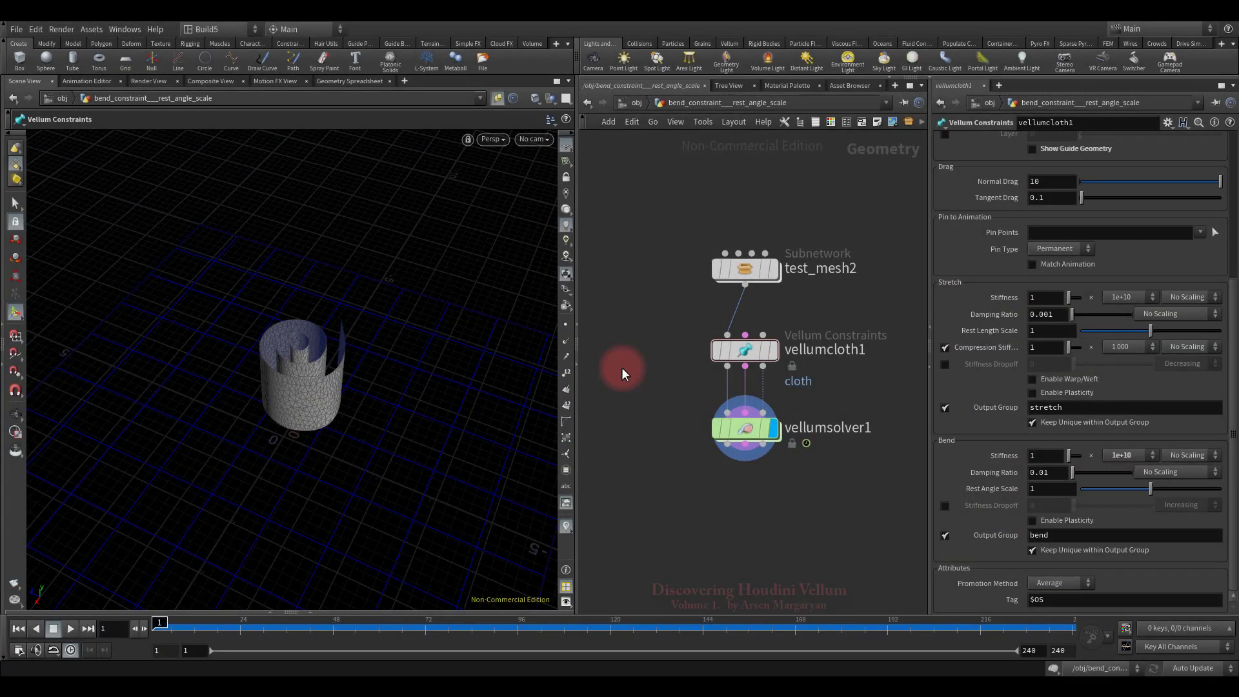
# Step: Play the rolled cloth simulation in bend_constraint___rest_angle_scale to examine its motion, then stop and return to frame 1
pyautogui.press('Escape')
pyautogui.moveTo(429, 359); pyautogui.dragTo(368, 333)
pyautogui.press('Return')
pyautogui.click(70, 629)
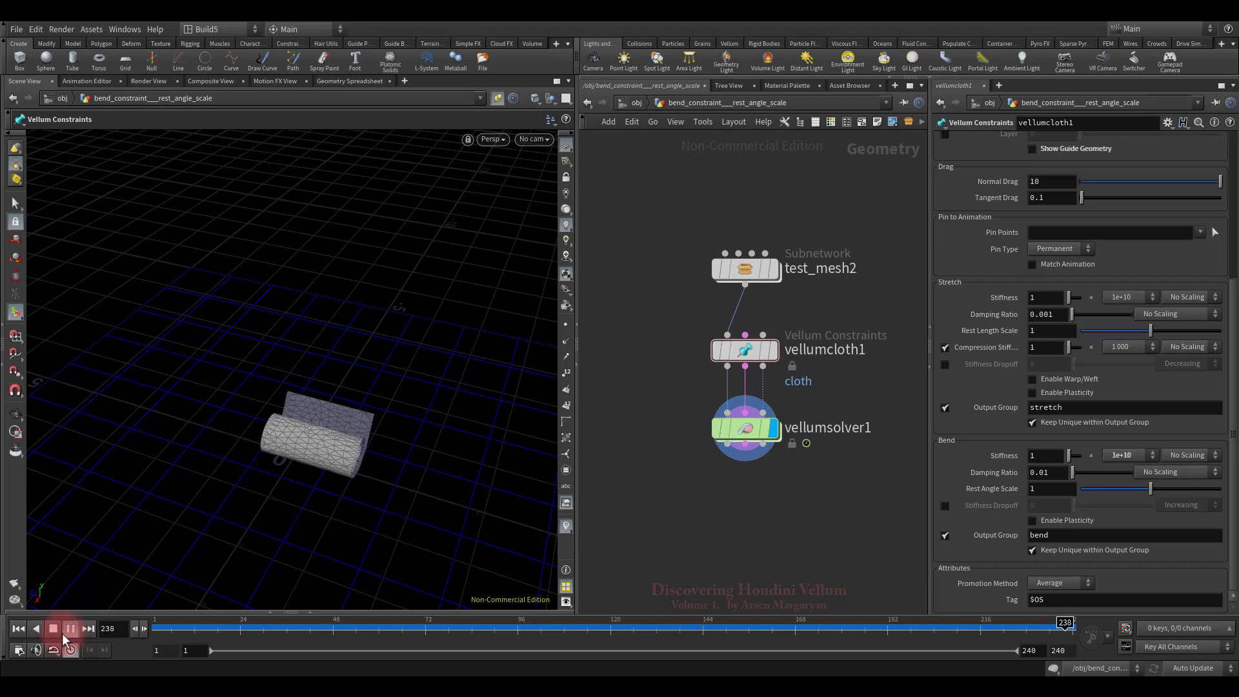
pyautogui.click(52, 631)
pyautogui.click(18, 628)
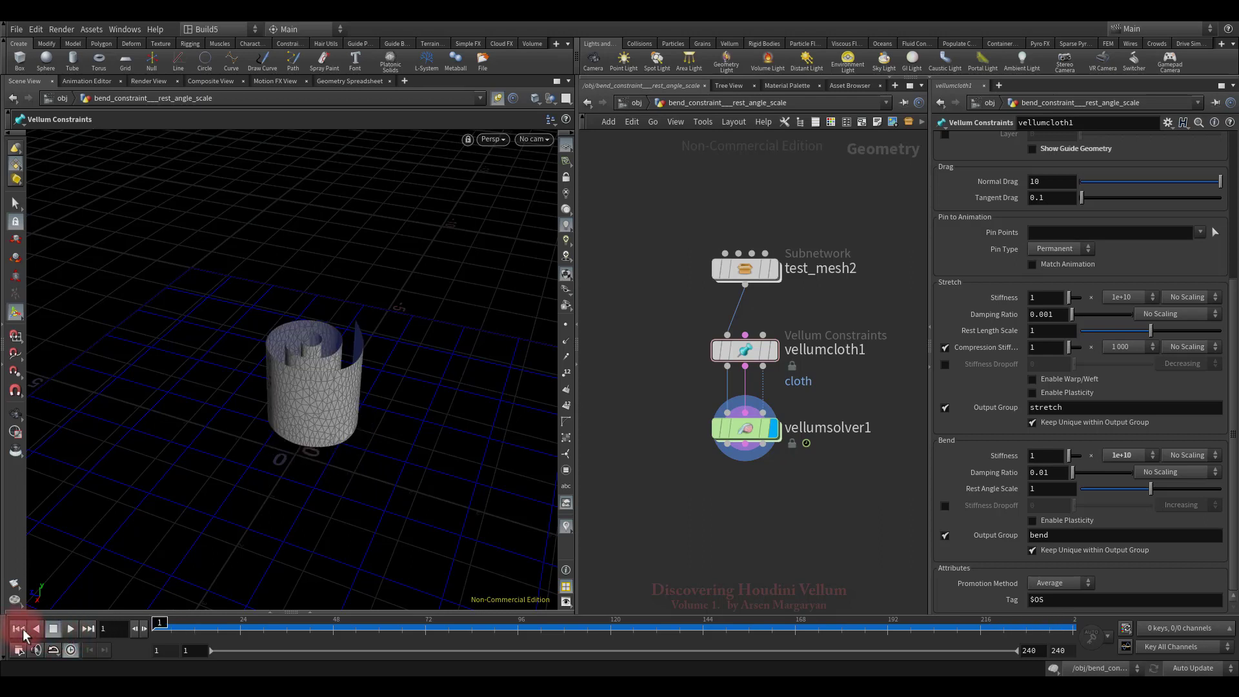
# Step: Review vellumcloth1's bend settings and vellumsolver1's substeps, then go inside the solver's forces network to its constraint property
pyautogui.click(735, 350)
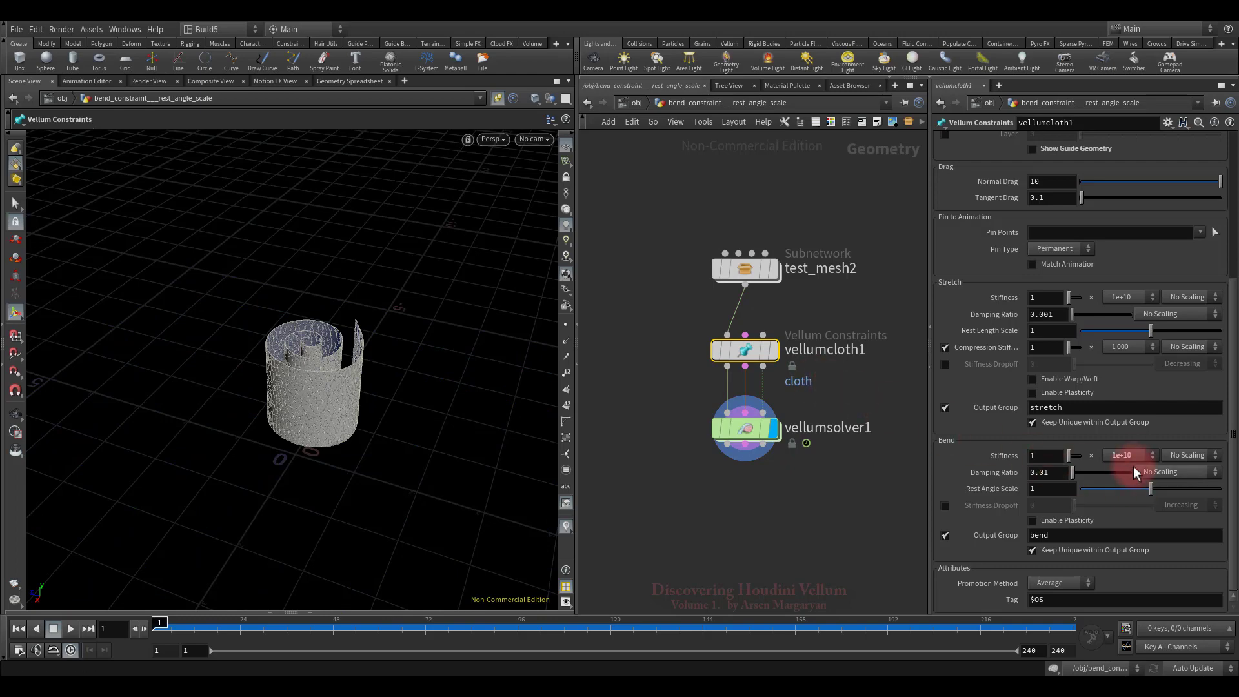
pyautogui.moveTo(650, 386); pyautogui.dragTo(830, 487)
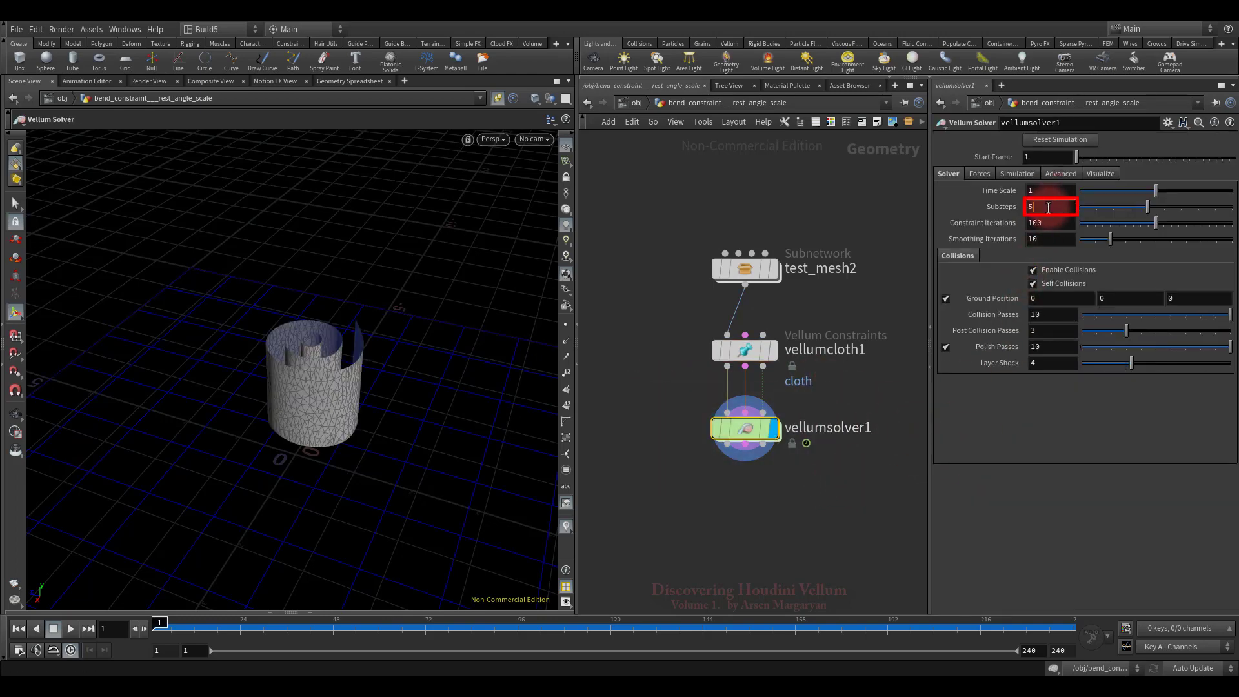
pyautogui.moveTo(745, 428)
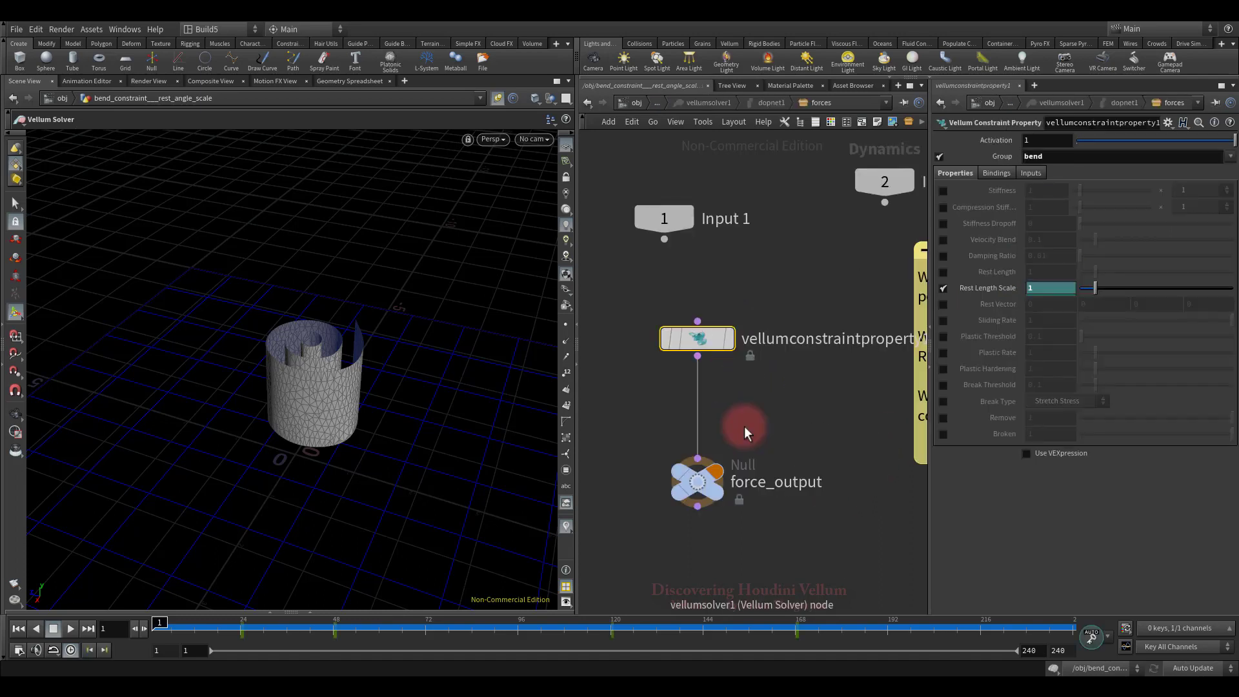
# Step: Scrub through the rolled cloth's animated rest-scale simulation, return to frame 1, and switch to the tube_object1 network
pyautogui.moveTo(787, 292); pyautogui.dragTo(685, 362)
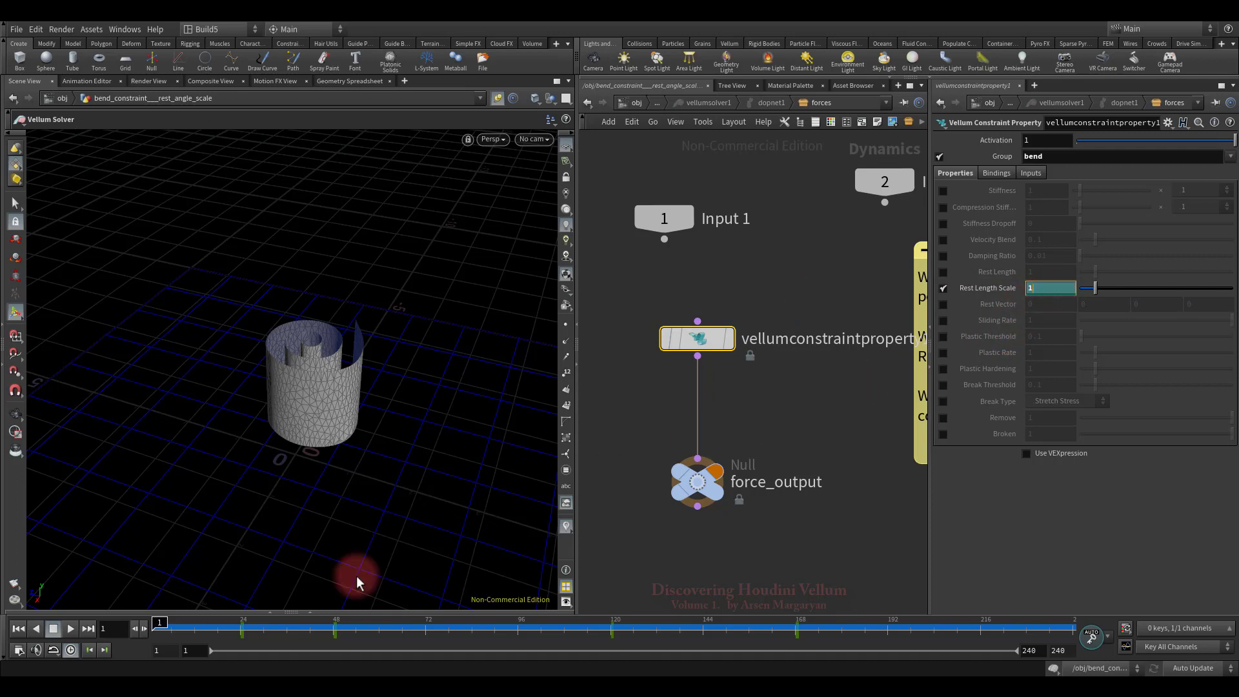
pyautogui.moveTo(159, 626)
pyautogui.mouseDown()
pyautogui.moveTo(594, 665)
pyautogui.moveTo(1032, 665)
pyautogui.mouseUp()
pyautogui.click(18, 628)
pyautogui.click(686, 146)
pyautogui.click(659, 103)
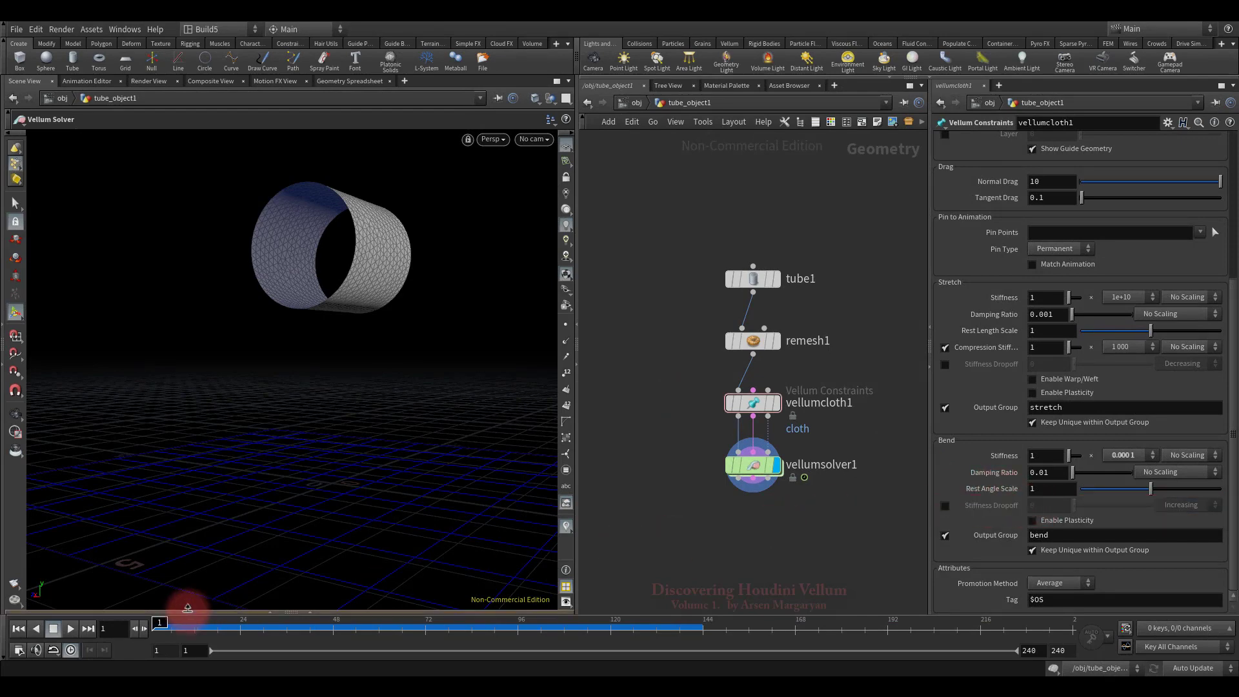
# Step: Play the tube_object1 simulation to examine how the tube falls with its current bend stiffness, then stop and return to frame 1
pyautogui.click(71, 629)
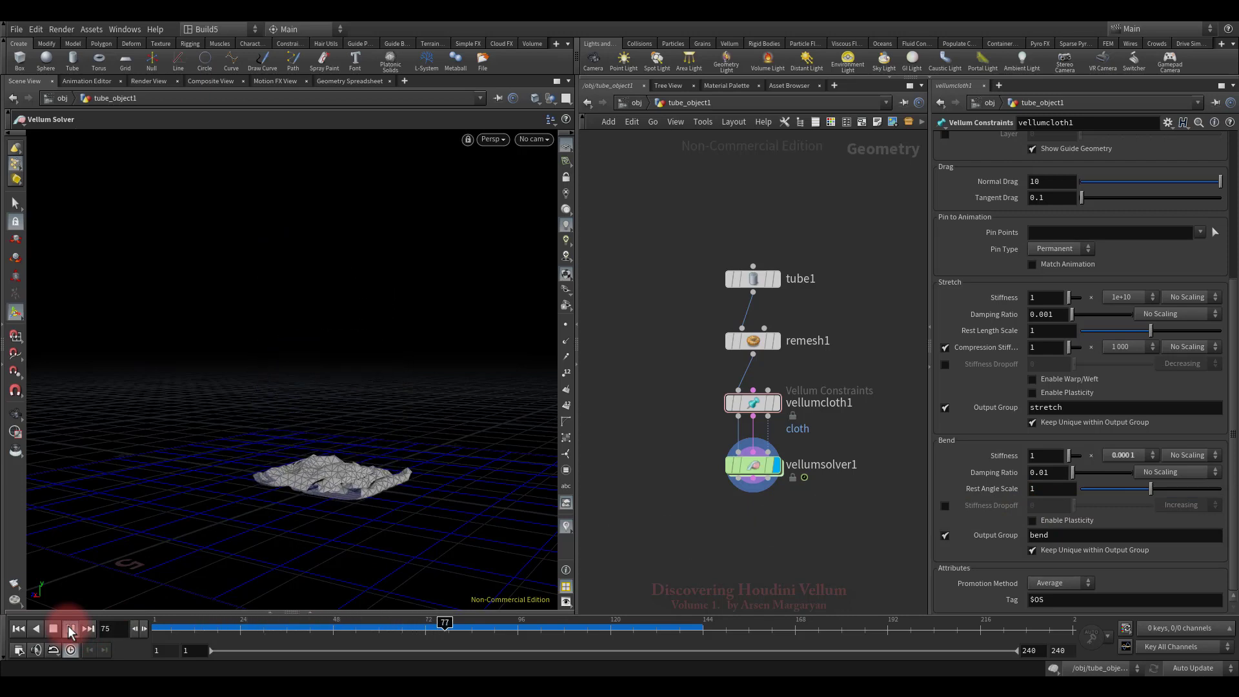
pyautogui.click(54, 627)
pyautogui.click(18, 628)
pyautogui.click(900, 524)
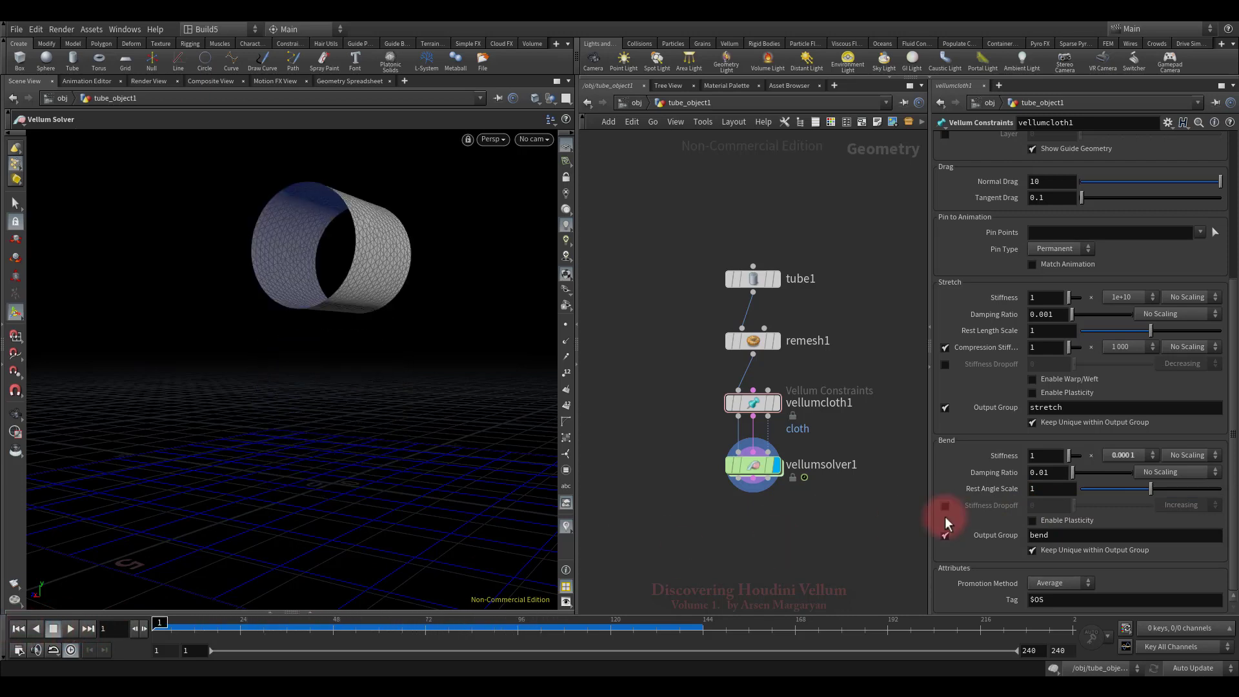
# Step: Set vellumcloth1's bend stiffness multiplier to 1e+10, play the tube simulation, then stop and return to frame 1
pyautogui.click(1123, 455)
pyautogui.click(1123, 181)
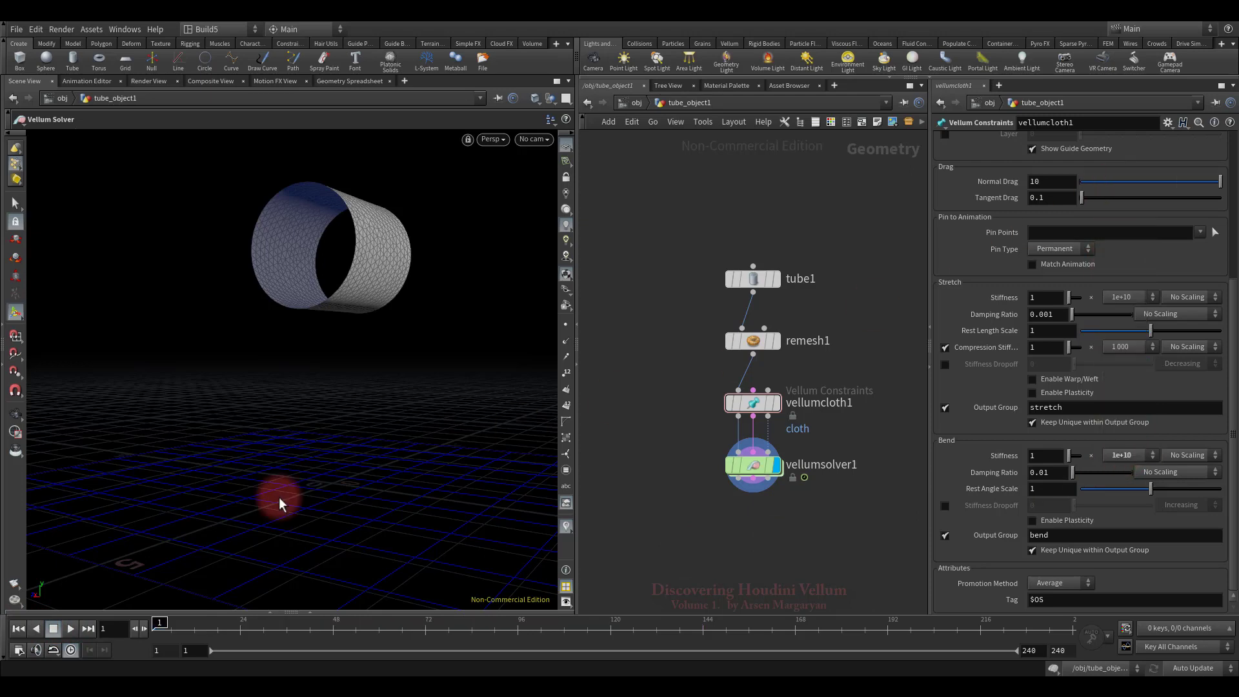
pyautogui.click(69, 629)
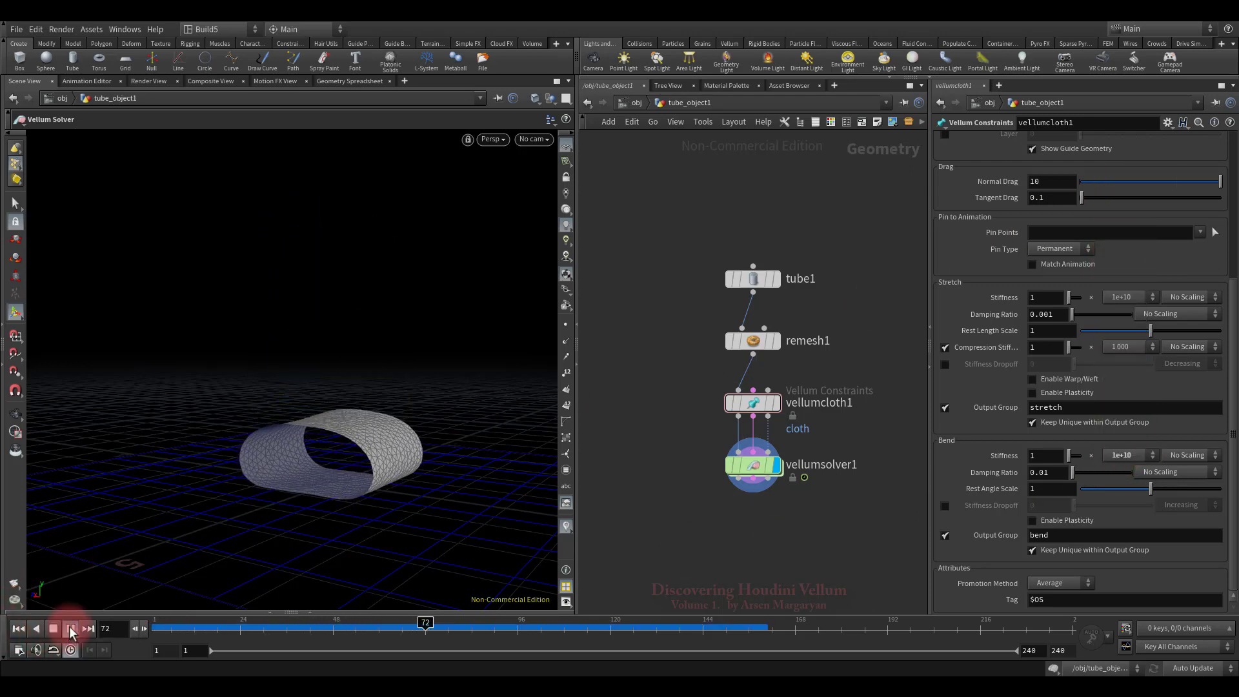
pyautogui.click(52, 629)
pyautogui.click(18, 628)
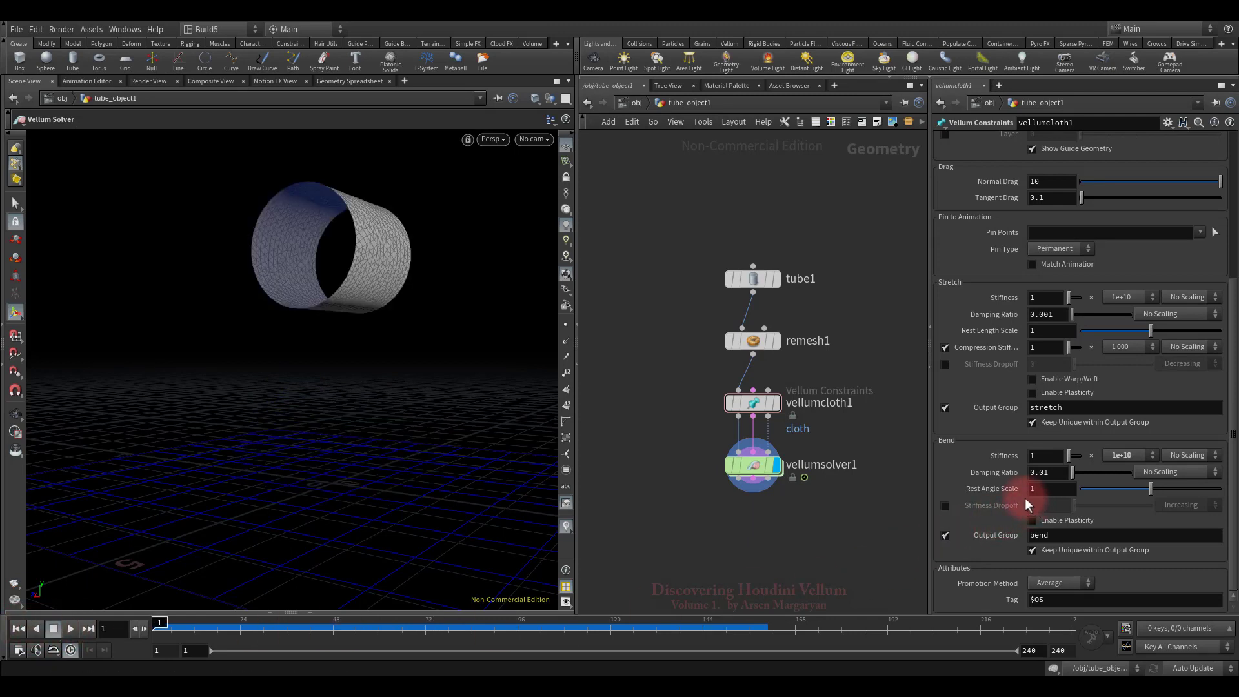
# Step: Enable bend Stiffness Dropoff on vellumcloth1, with mode Decreasing and value 10
pyautogui.click(945, 506)
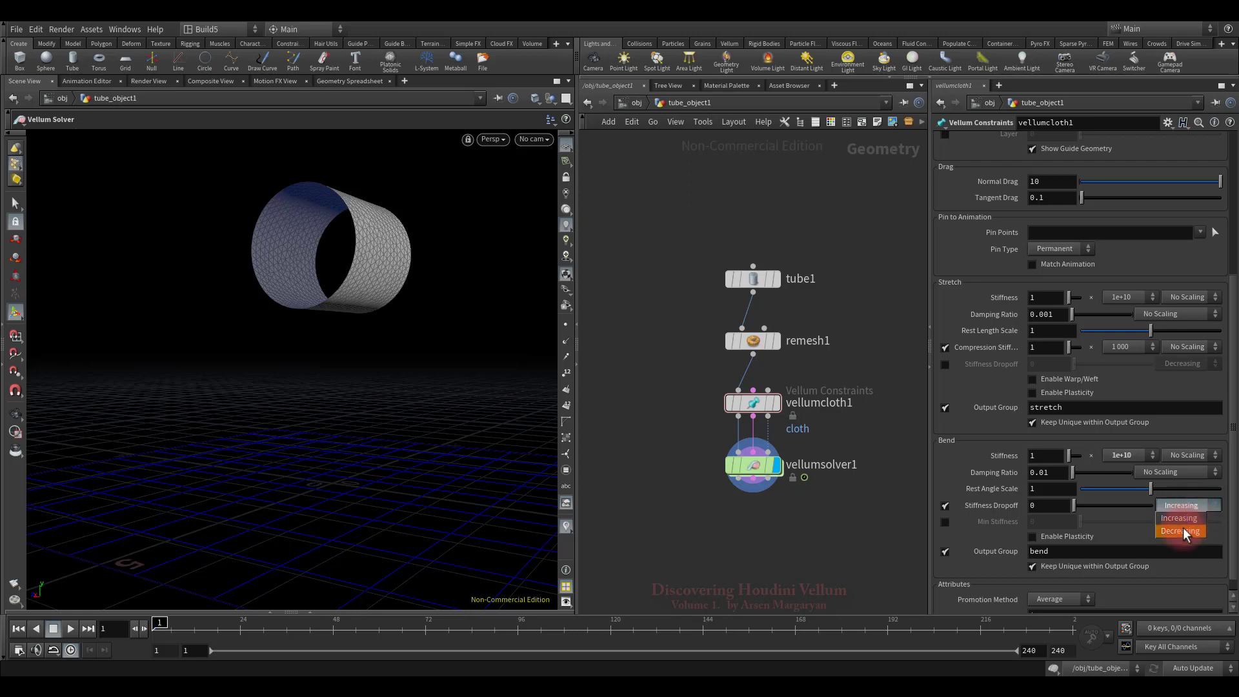
pyautogui.click(1053, 505)
pyautogui.write('1')
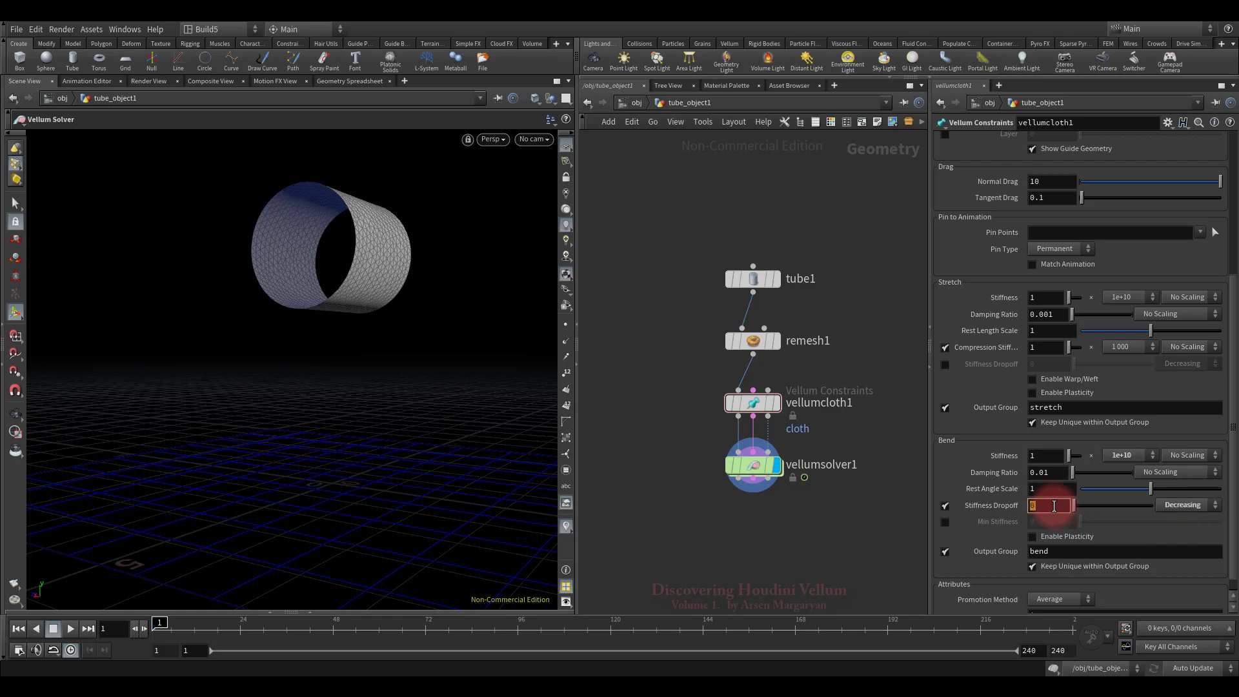
pyautogui.write('0')
pyautogui.press('Return')
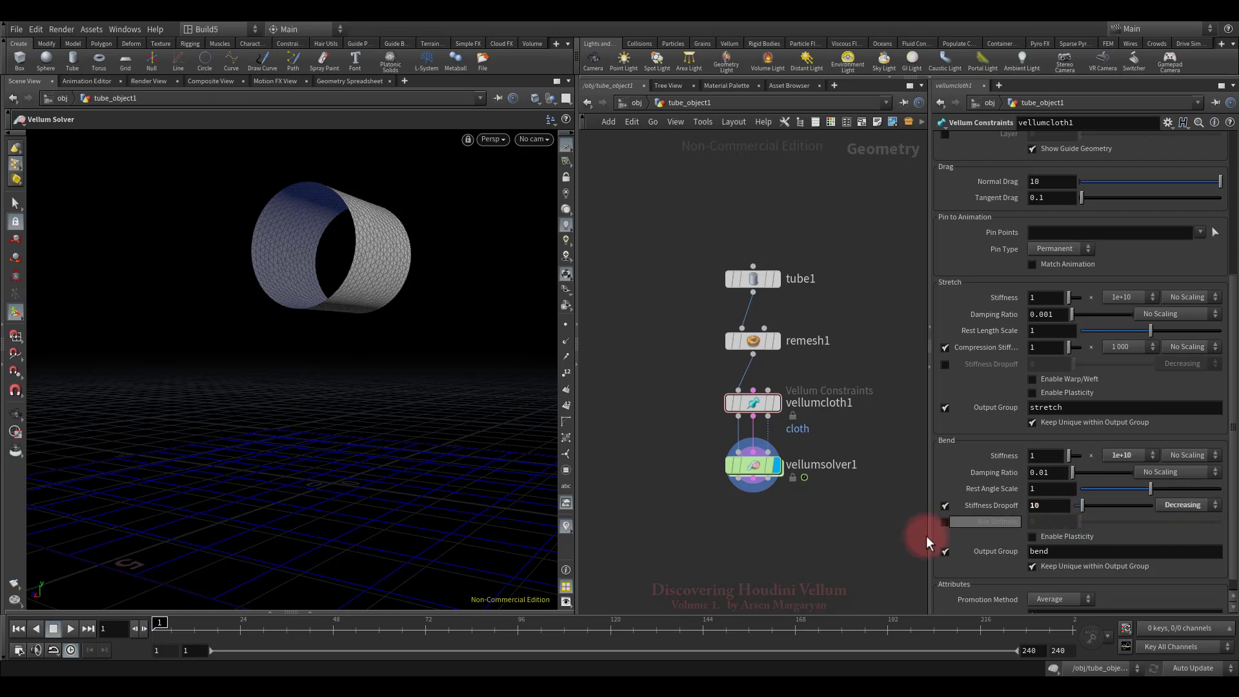
# Step: Play the tube simulation repeatedly to examine how the stiffness dropoff affects the collapse, then stop and return to frame 1
pyautogui.click(71, 629)
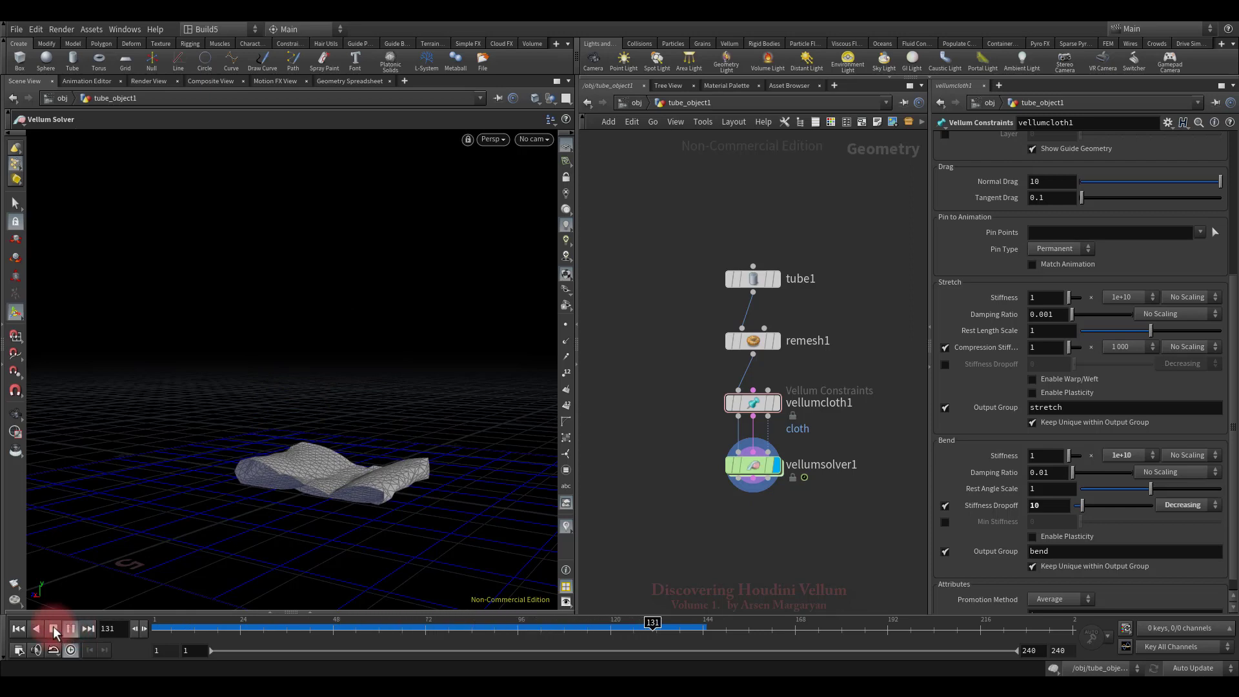
pyautogui.click(53, 626)
pyautogui.click(71, 625)
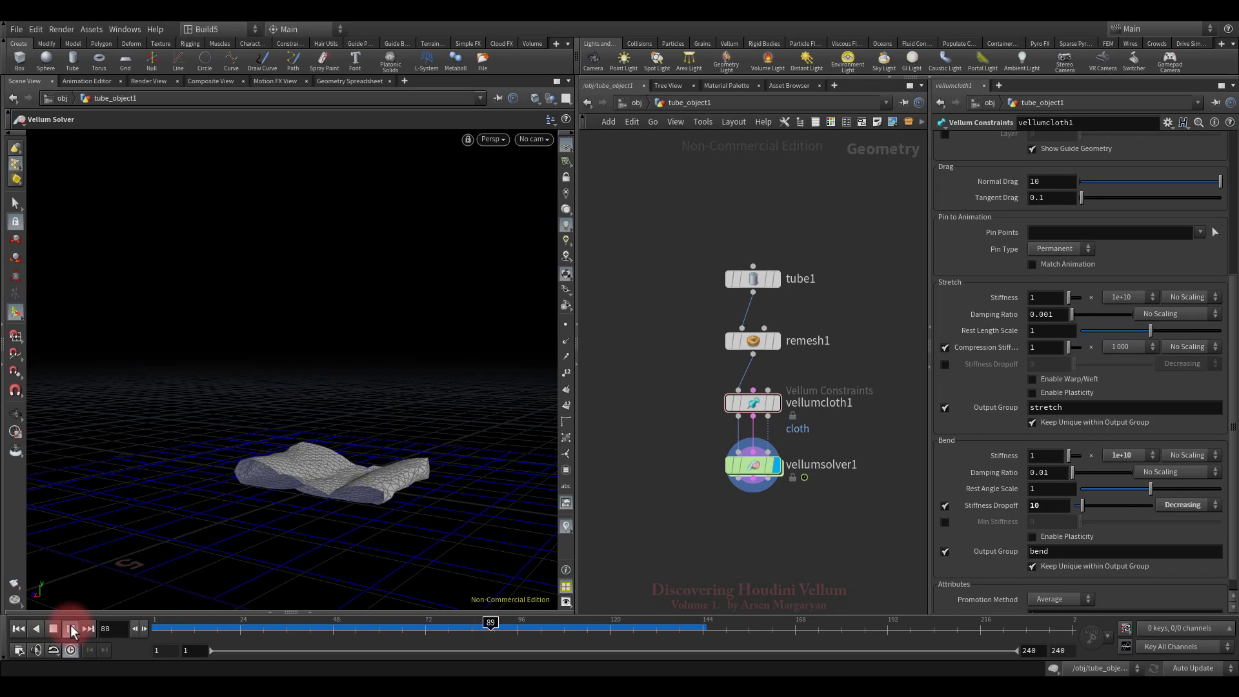
pyautogui.click(53, 626)
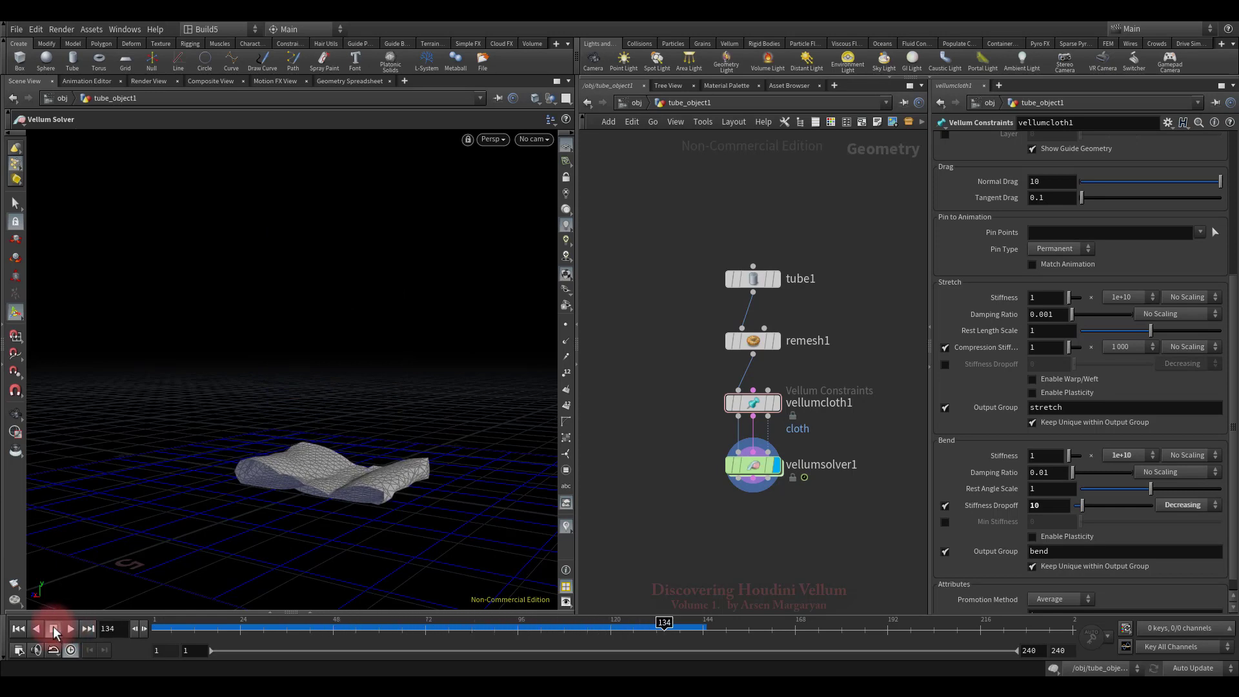
pyautogui.click(71, 625)
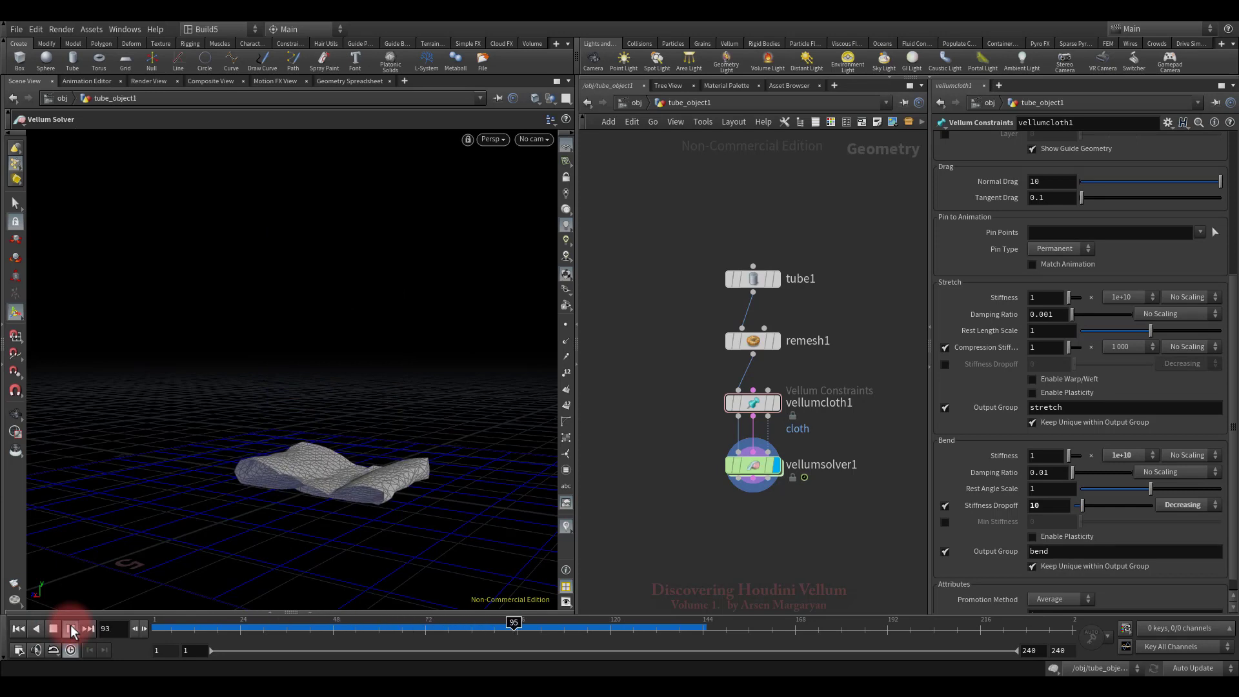
pyautogui.click(53, 626)
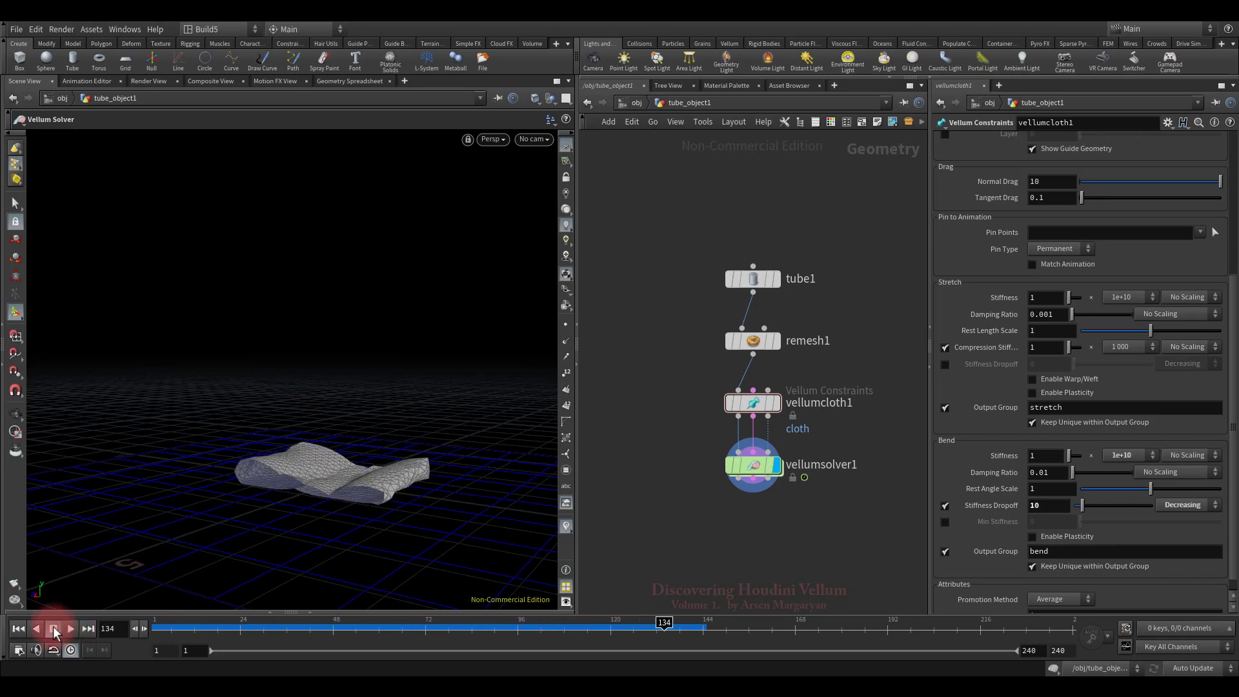
pyautogui.click(18, 628)
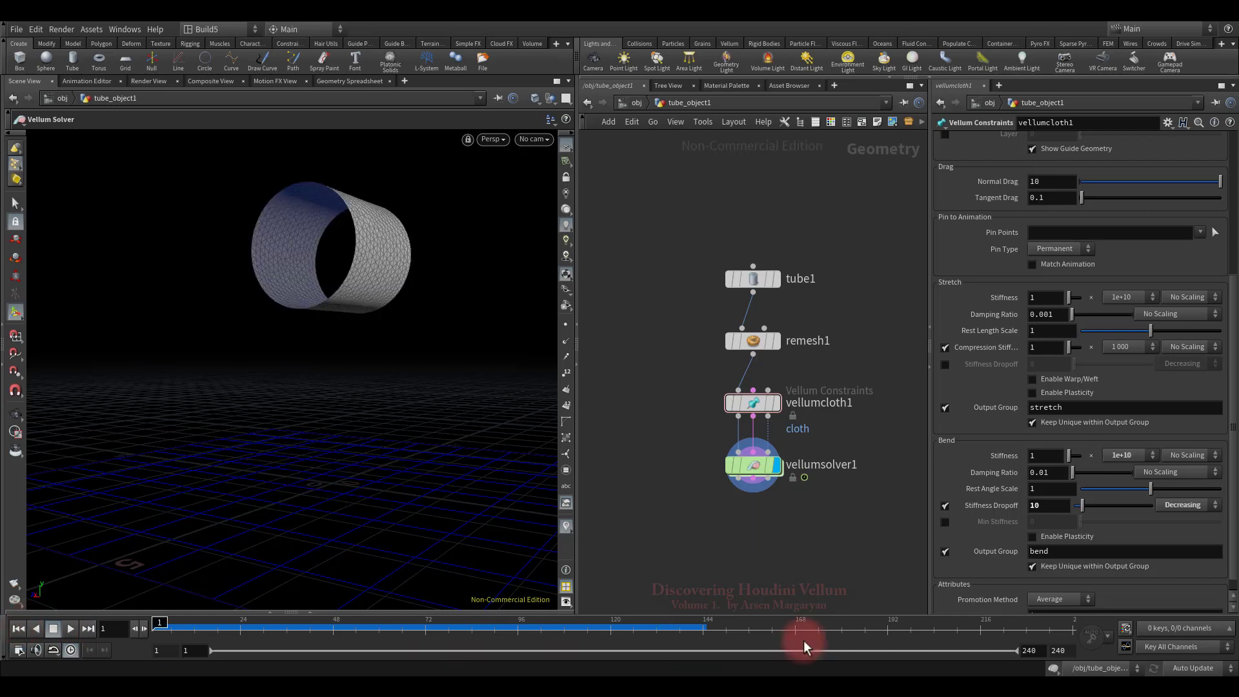
# Step: Set vellumcloth1's bend Stiffness Dropoff to 15, then play the tube simulation and stop it
pyautogui.doubleClick(1058, 506)
pyautogui.write('15')
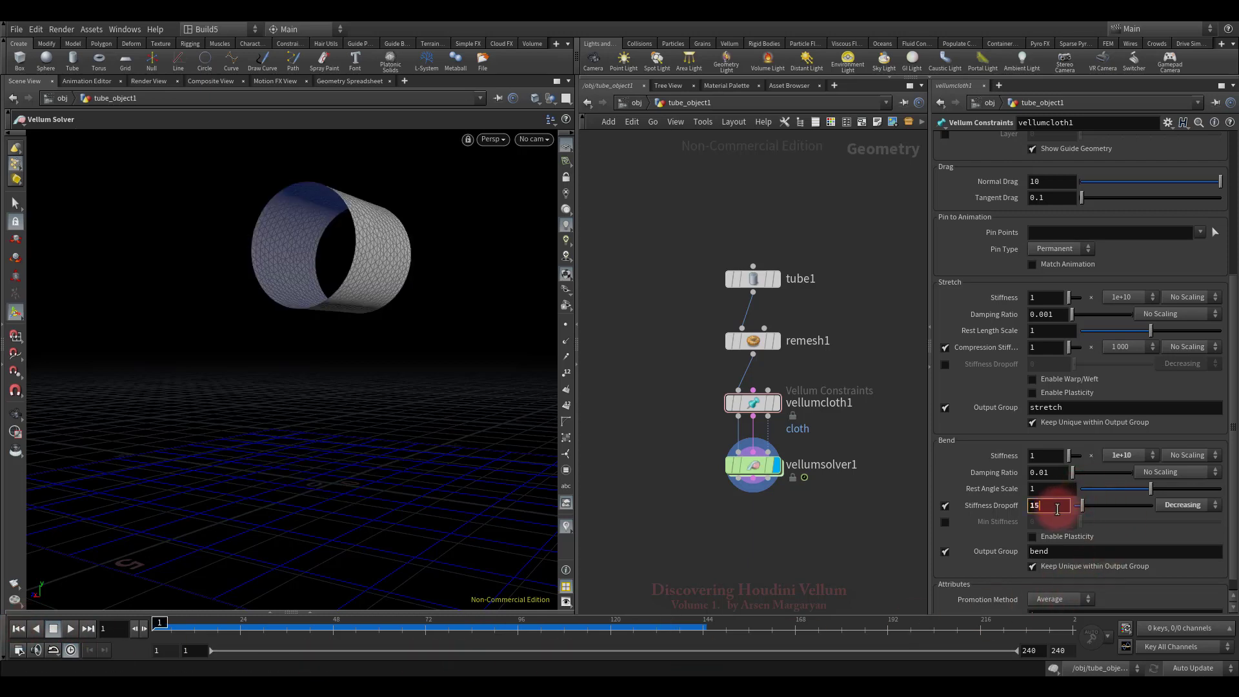
pyautogui.press('Return')
pyautogui.click(71, 629)
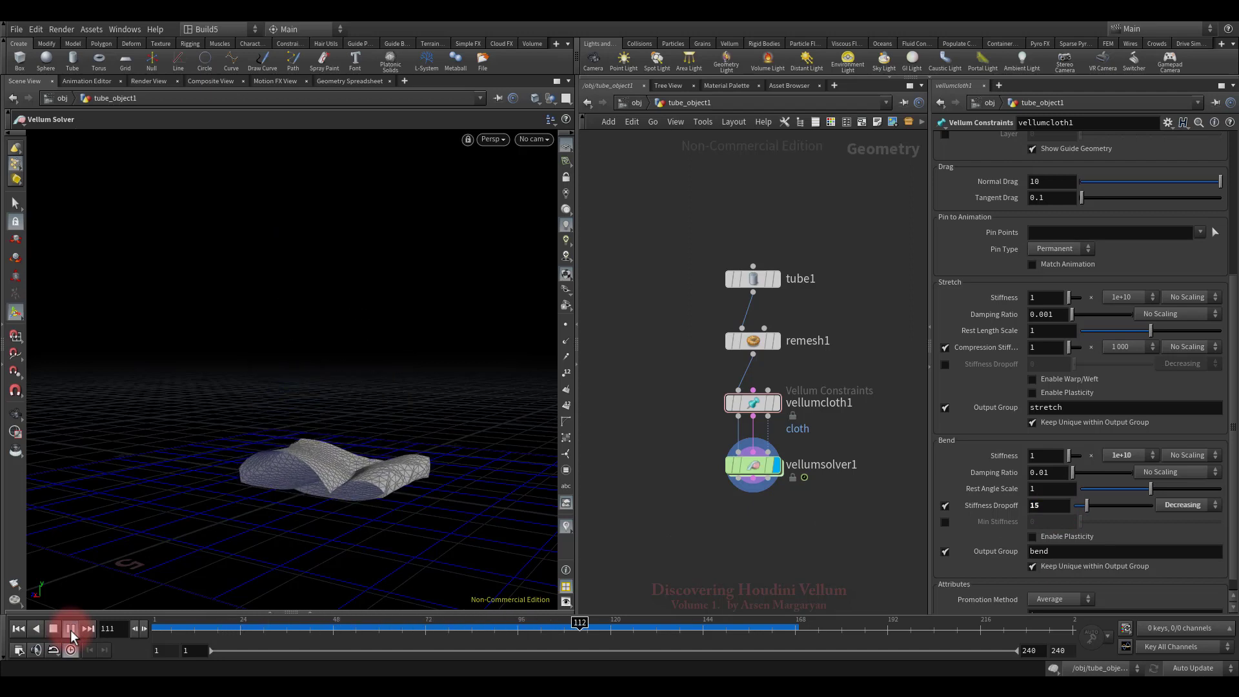
pyautogui.hotkey('ctrl', 'Up')
pyautogui.click(50, 630)
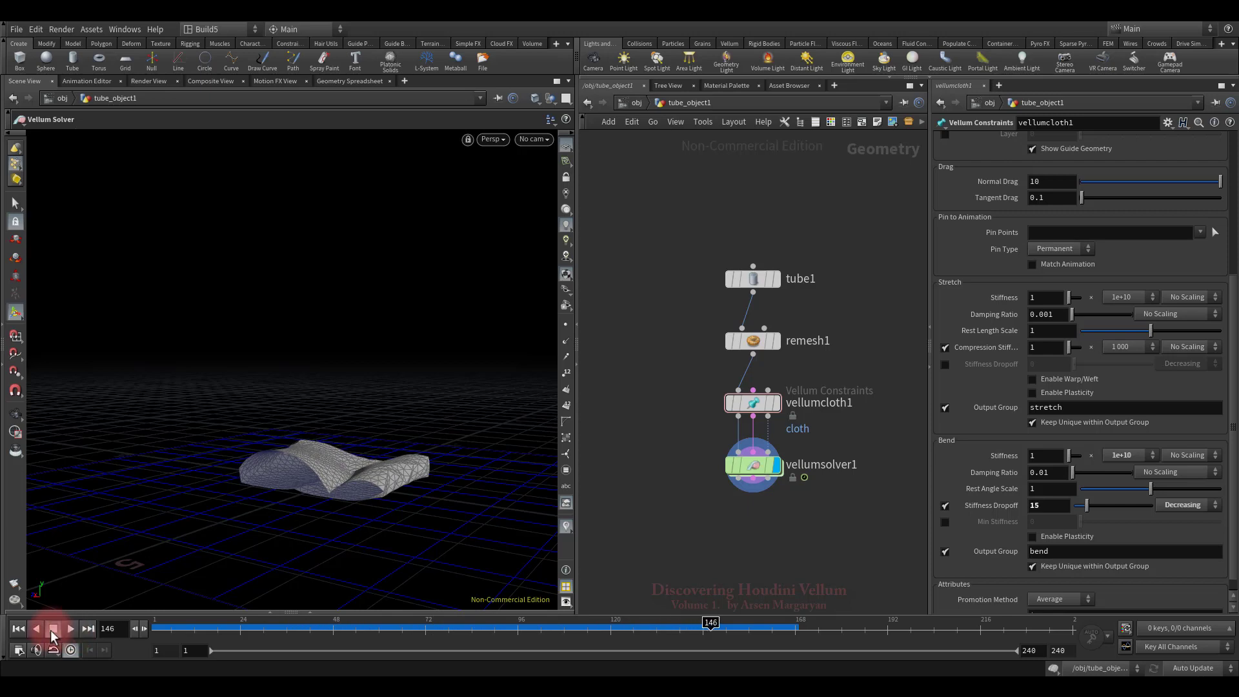
# Step: Set vellumsolver1's False Color Mode visualization to Bend Angle with a Max Bend Angle of 15
pyautogui.moveTo(713, 434); pyautogui.dragTo(815, 484)
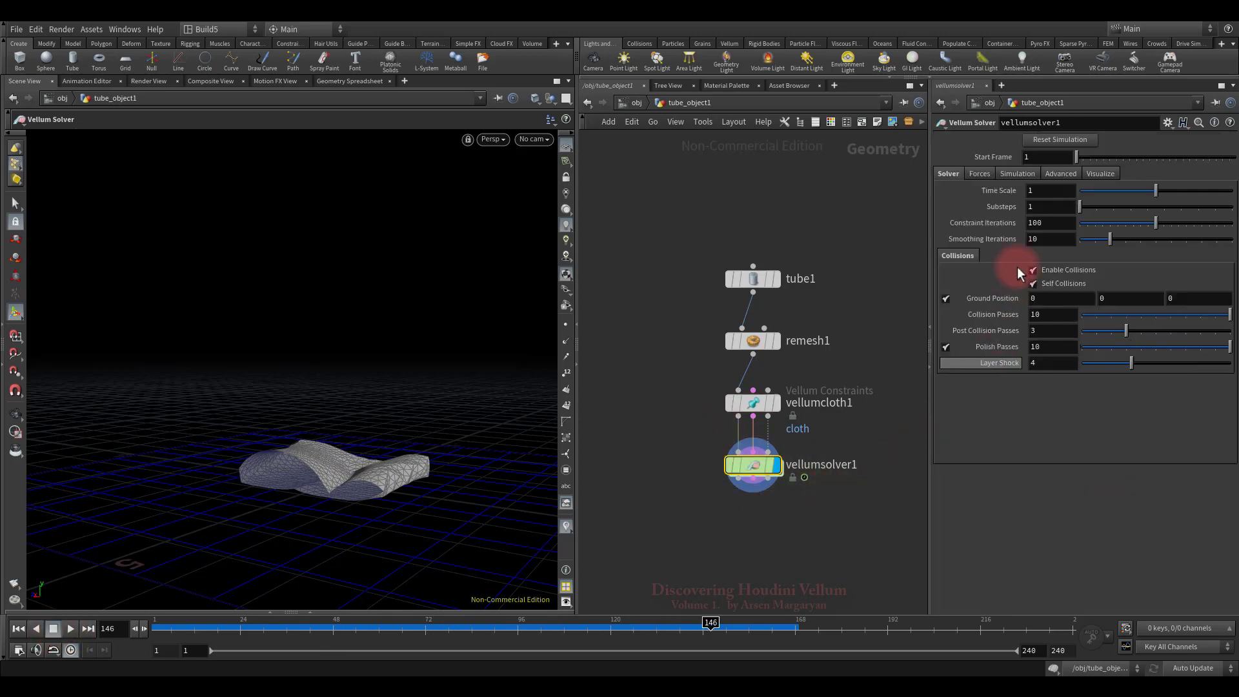
pyautogui.click(1102, 174)
pyautogui.click(1076, 432)
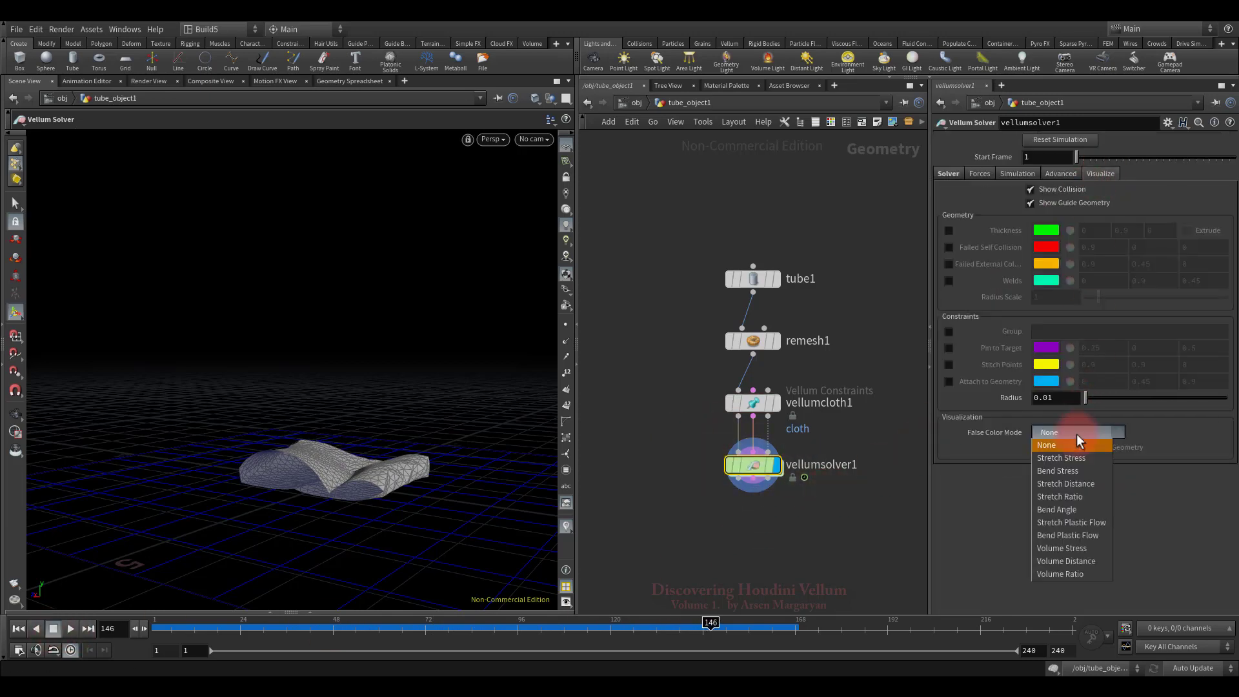
pyautogui.click(1059, 506)
pyautogui.click(1043, 462)
pyautogui.write('15')
pyautogui.press('Return')
pyautogui.click(494, 567)
# Step: Play the simulation from frame 1 to examine the bend angle colors, return to frame 1, and set False Color Mode back to None
pyautogui.click(18, 628)
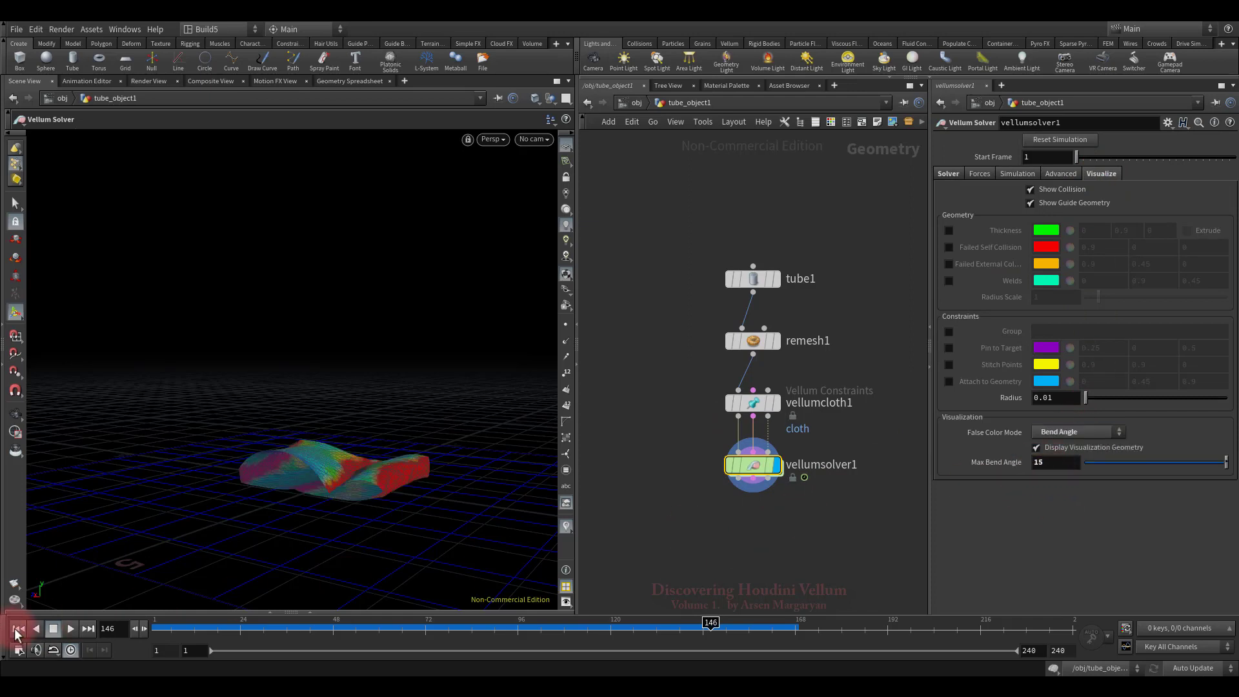
pyautogui.click(70, 629)
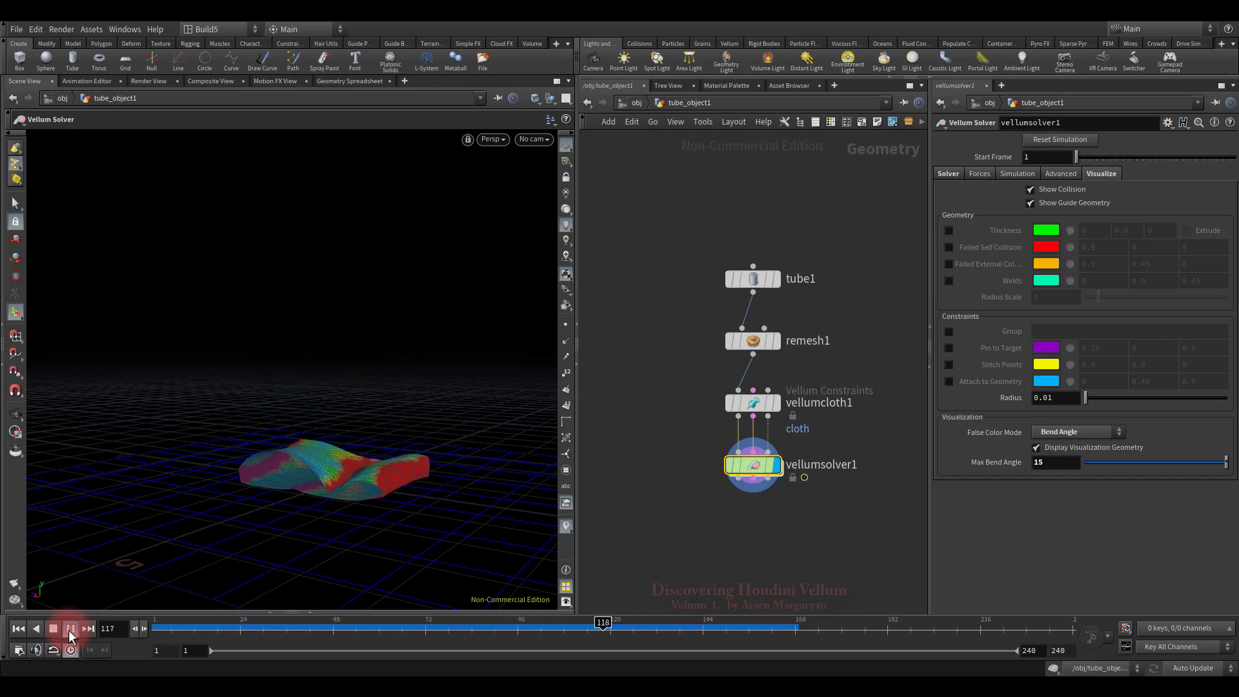
pyautogui.click(53, 630)
pyautogui.click(68, 630)
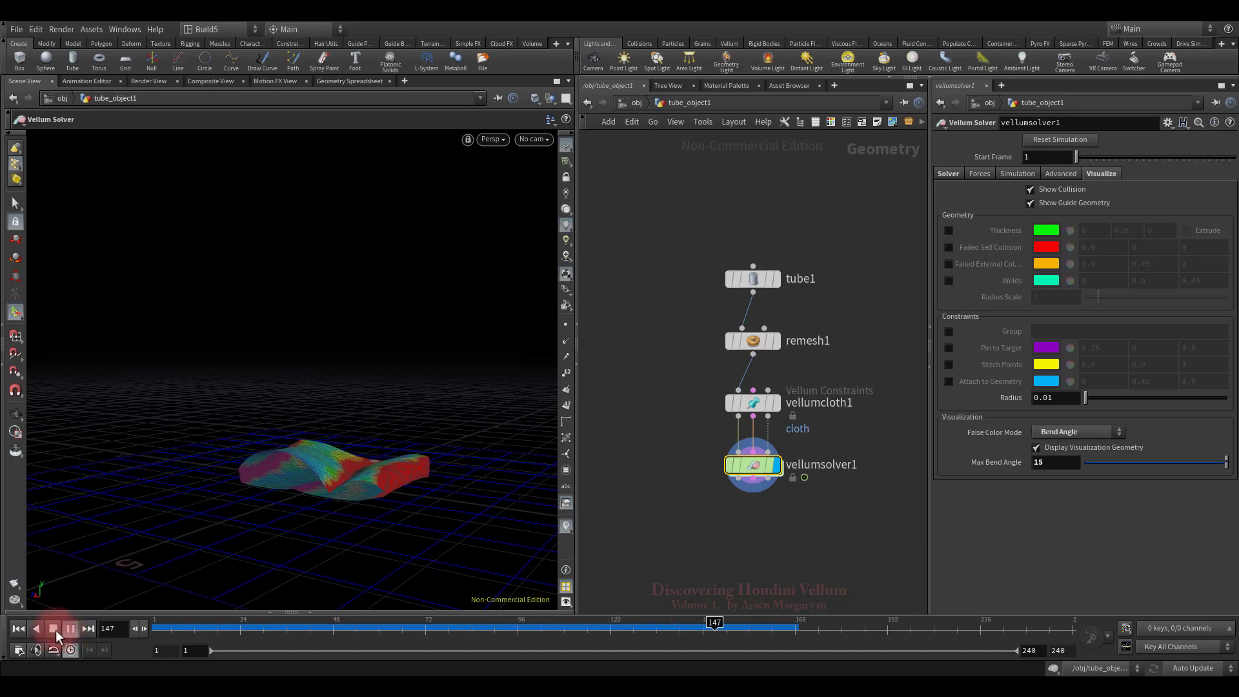
pyautogui.click(53, 630)
pyautogui.click(19, 629)
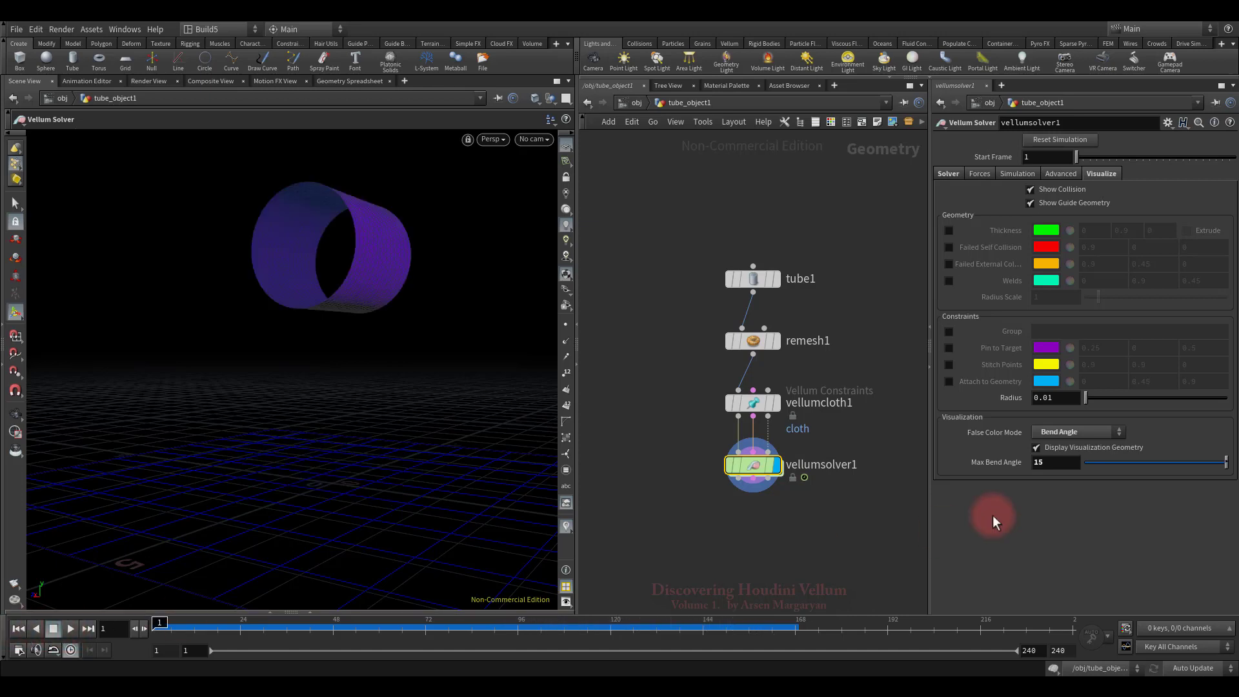
pyautogui.click(1052, 432)
pyautogui.click(1048, 446)
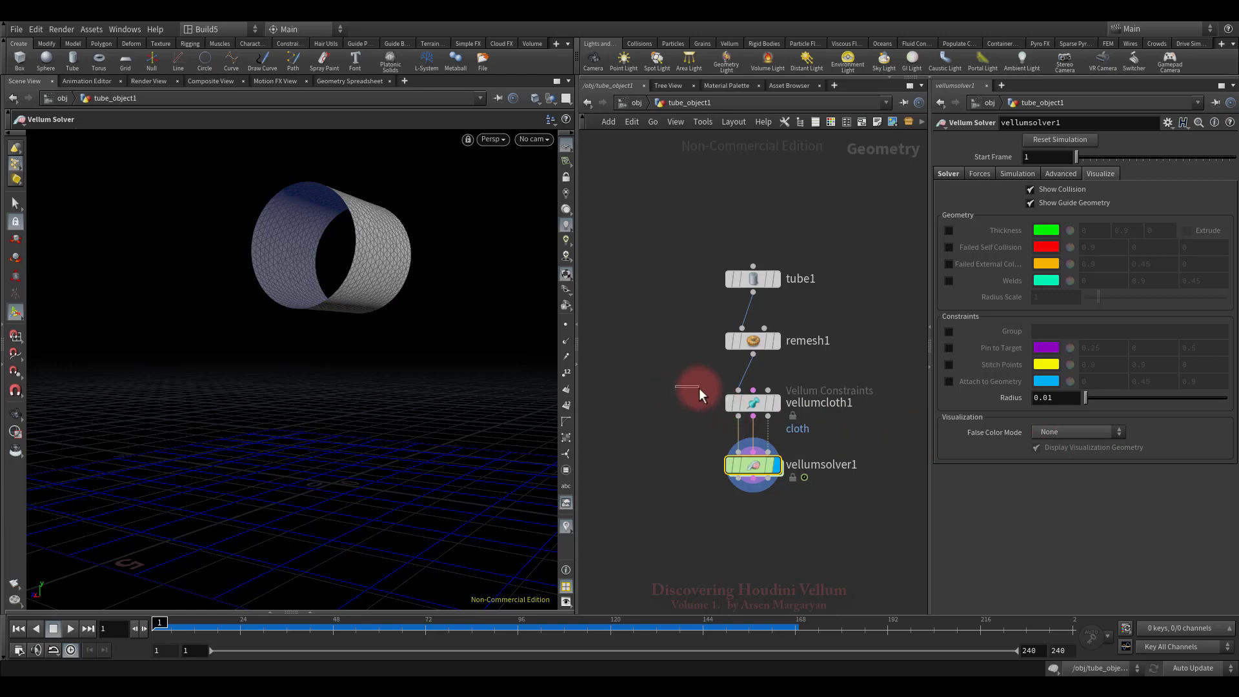
# Step: Set vellumcloth1's bend Stiffness Dropoff to 25, play the tube simulation, then stop and return to frame 1
pyautogui.click(753, 403)
pyautogui.click(1050, 505)
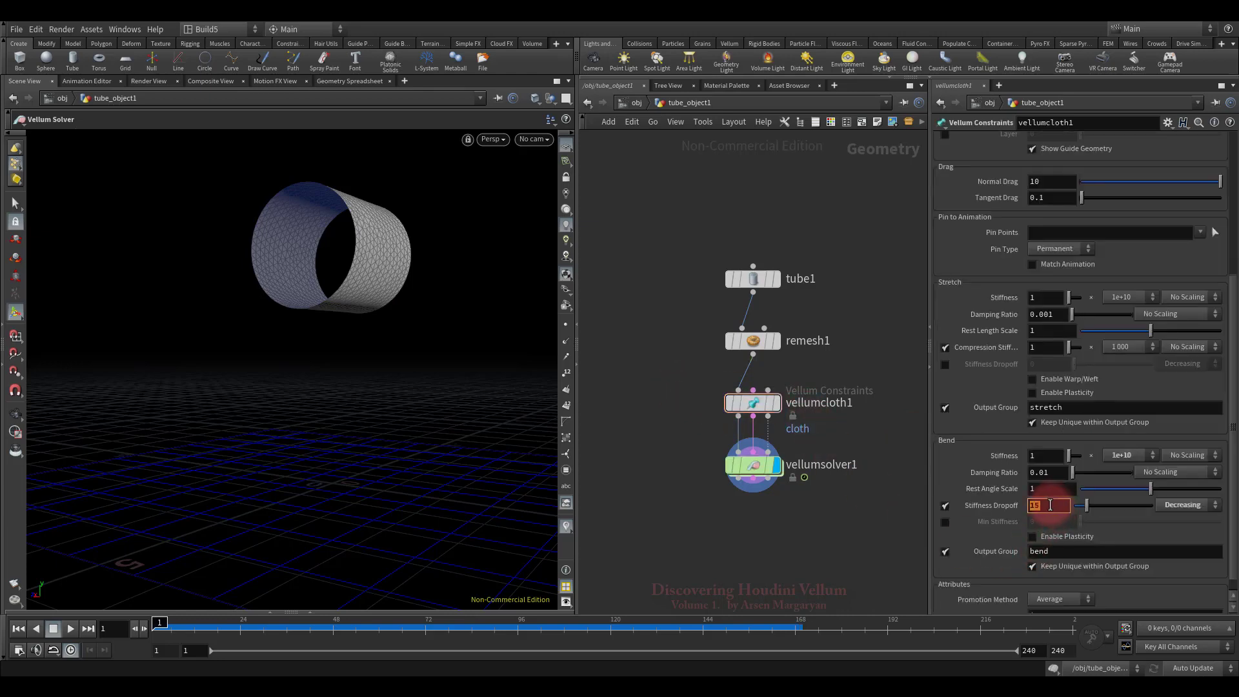
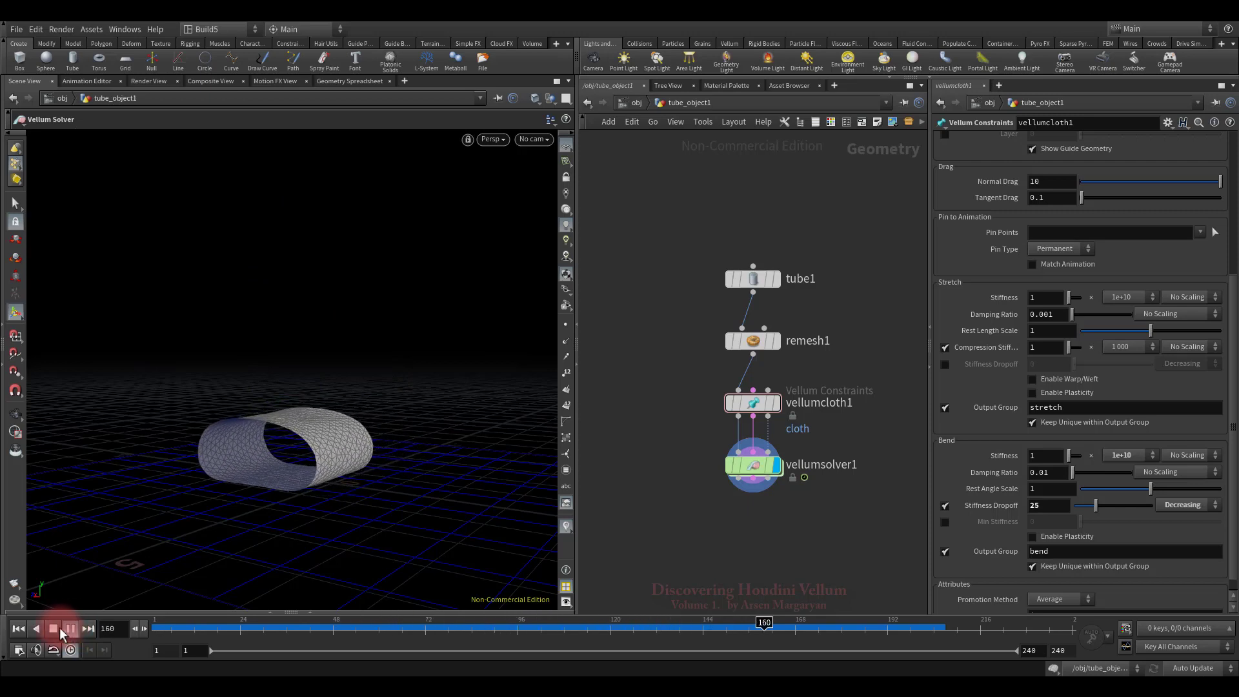
pyautogui.click(53, 628)
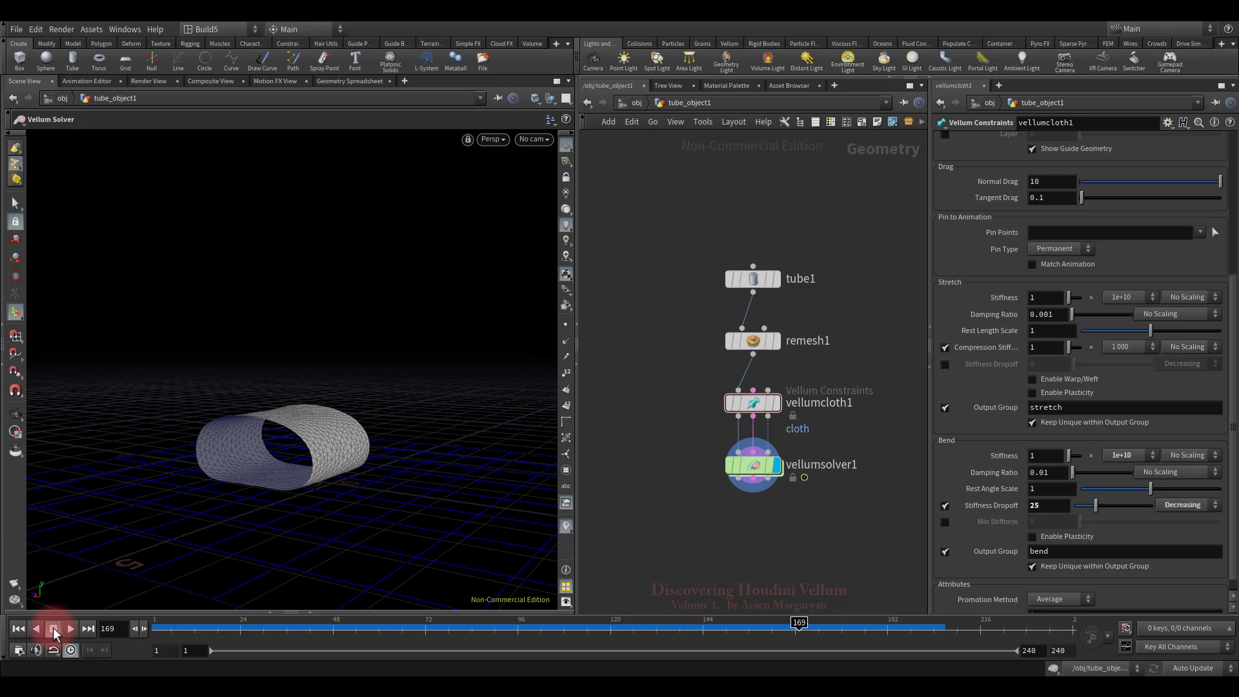
pyautogui.click(18, 628)
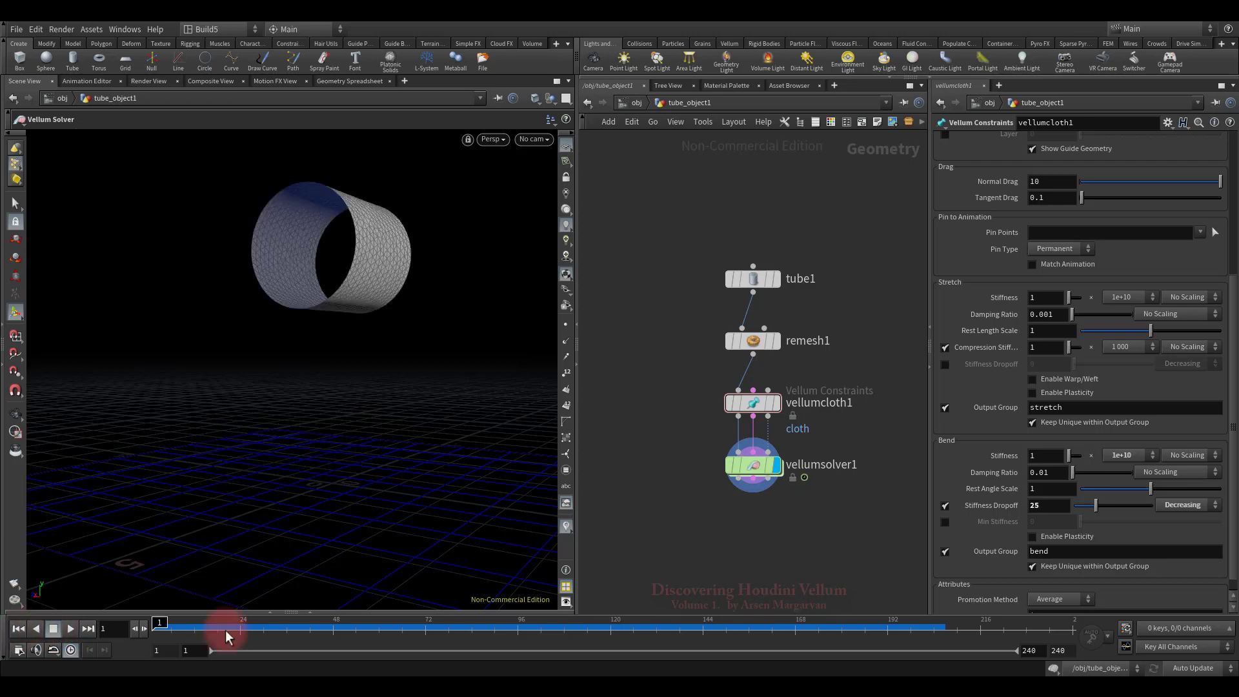
pyautogui.click(945, 522)
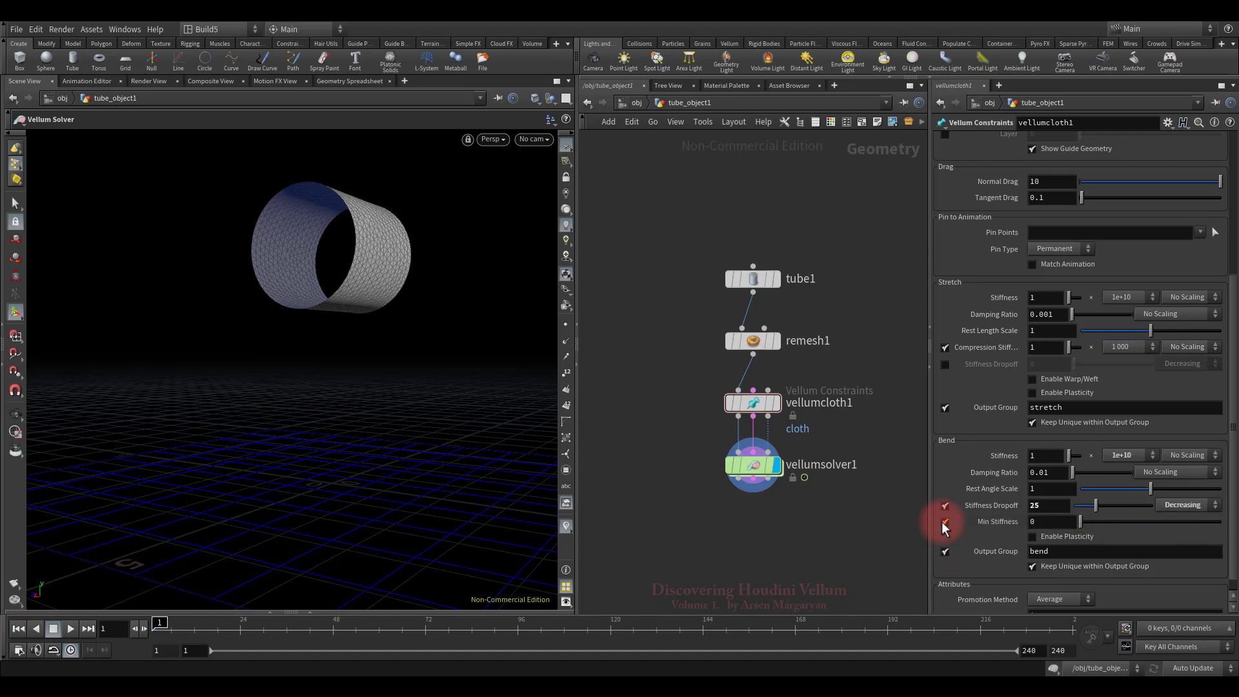
pyautogui.click(945, 522)
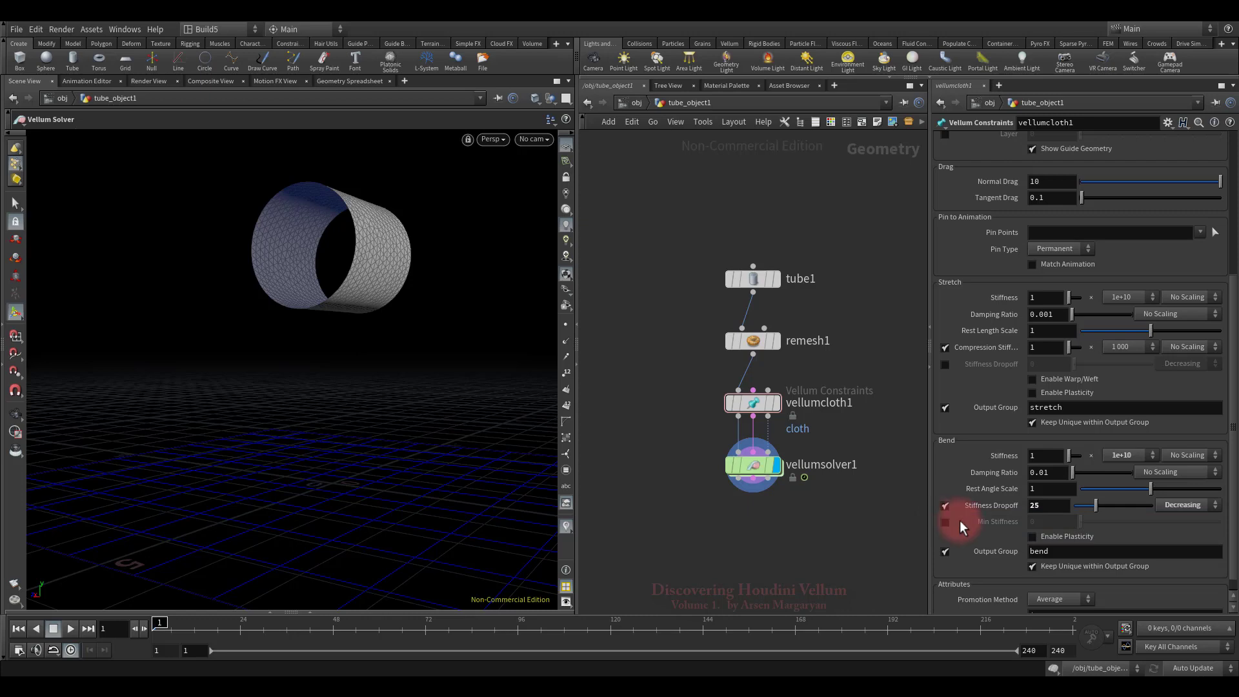
# Step: Set vellumcloth1's bend Stiffness Dropoff back to 10, play the tube simulation, then stop and return to frame 1
pyautogui.click(1056, 505)
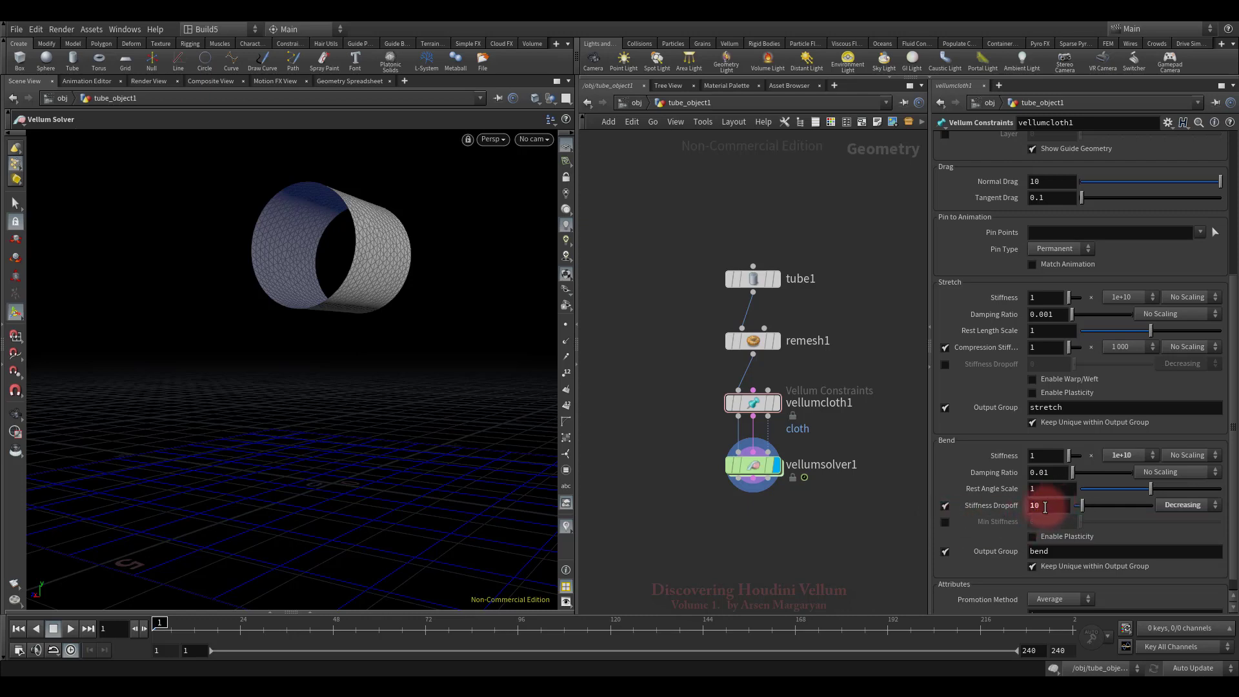
pyautogui.click(71, 629)
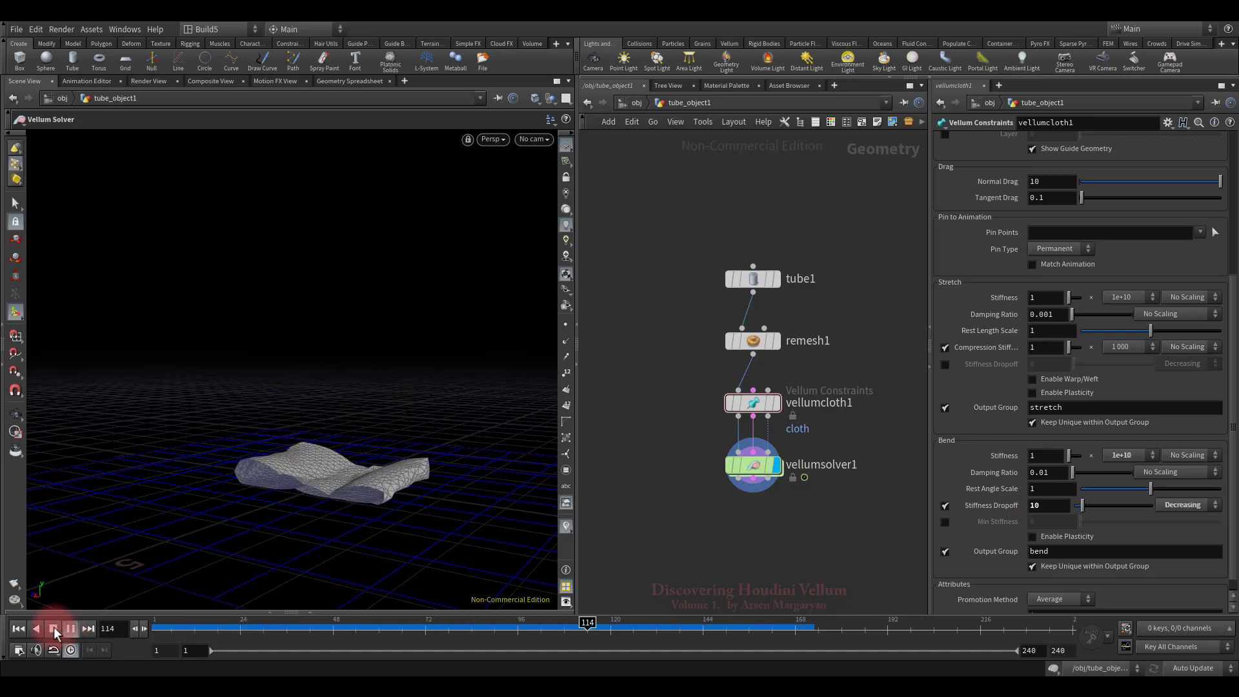
pyautogui.click(54, 629)
pyautogui.click(18, 629)
# Step: Enable vellumcloth1's bend Min Stiffness at 0.05, play the tube simulation, then return to frame 1
pyautogui.click(944, 522)
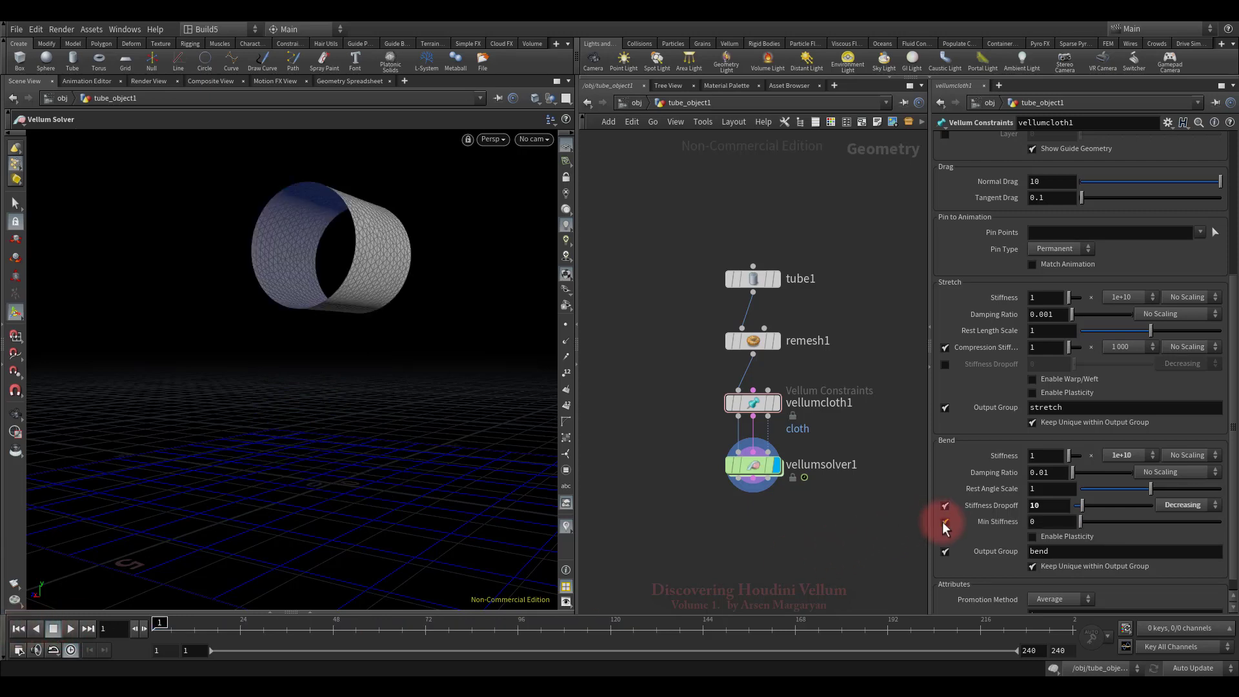
pyautogui.click(1047, 523)
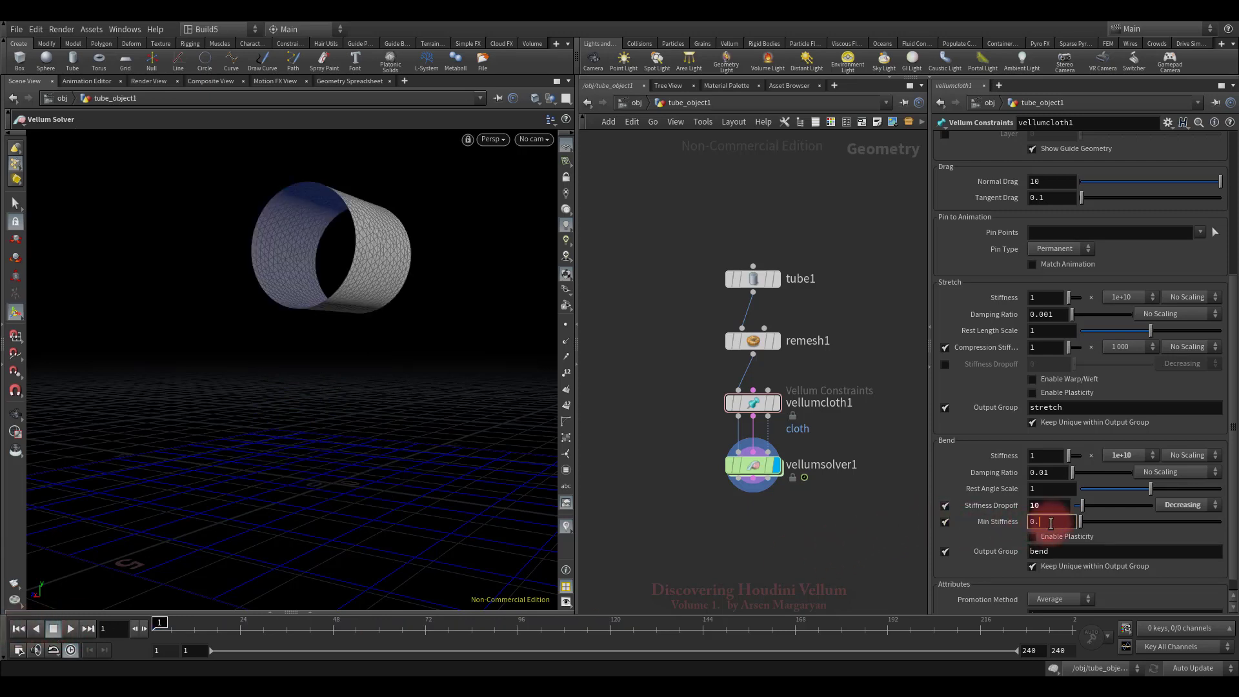
pyautogui.click(411, 597)
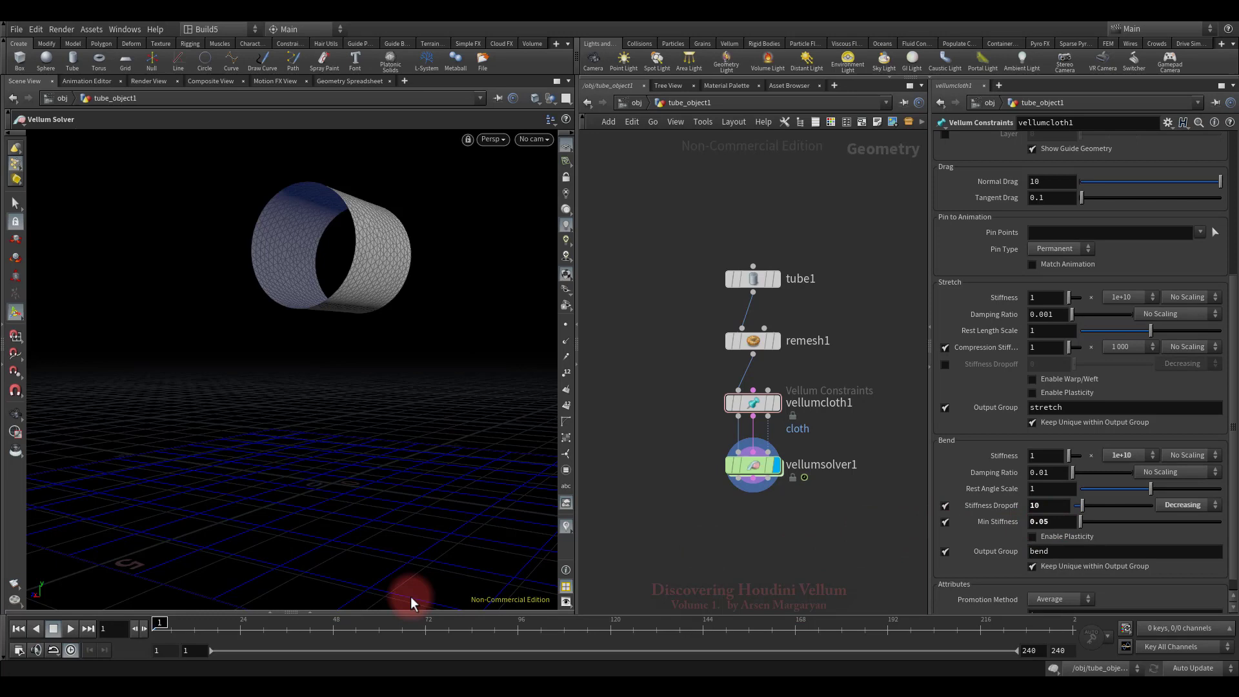
pyautogui.click(71, 628)
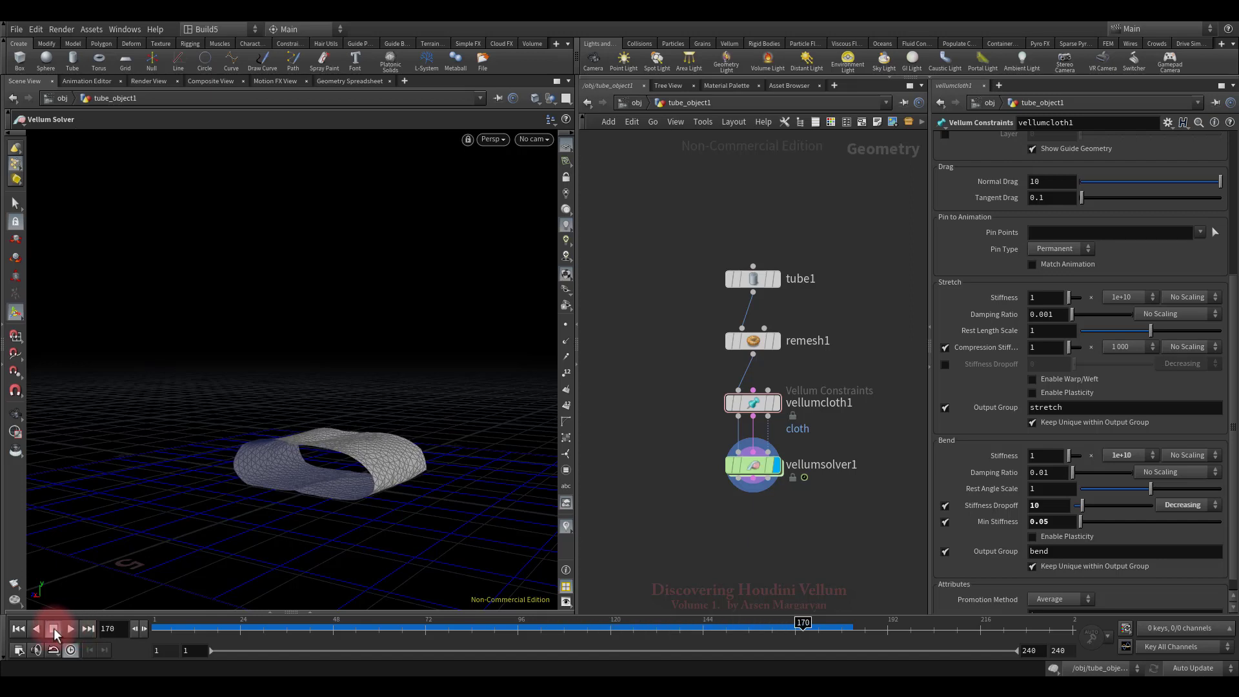
pyautogui.click(24, 629)
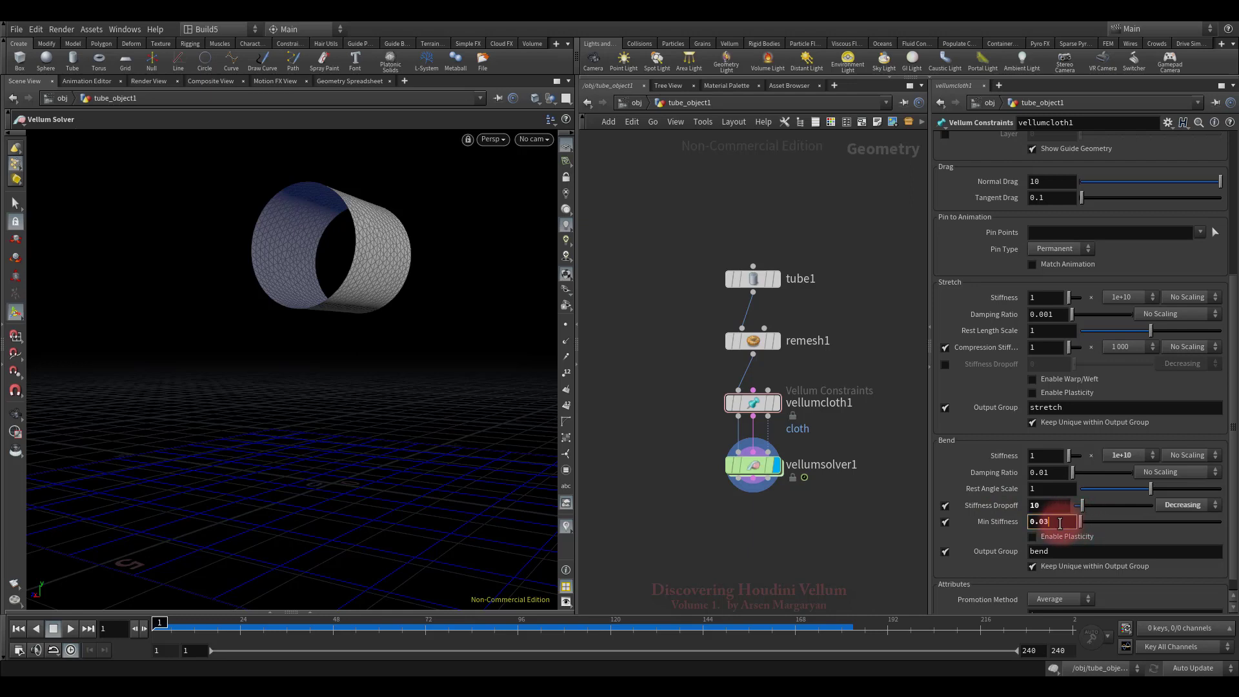
# Step: Set vellumcloth1's bend Min Stiffness to 0.03, play the tube simulation, then stop and return to frame 1
pyautogui.press('Return')
pyautogui.click(71, 629)
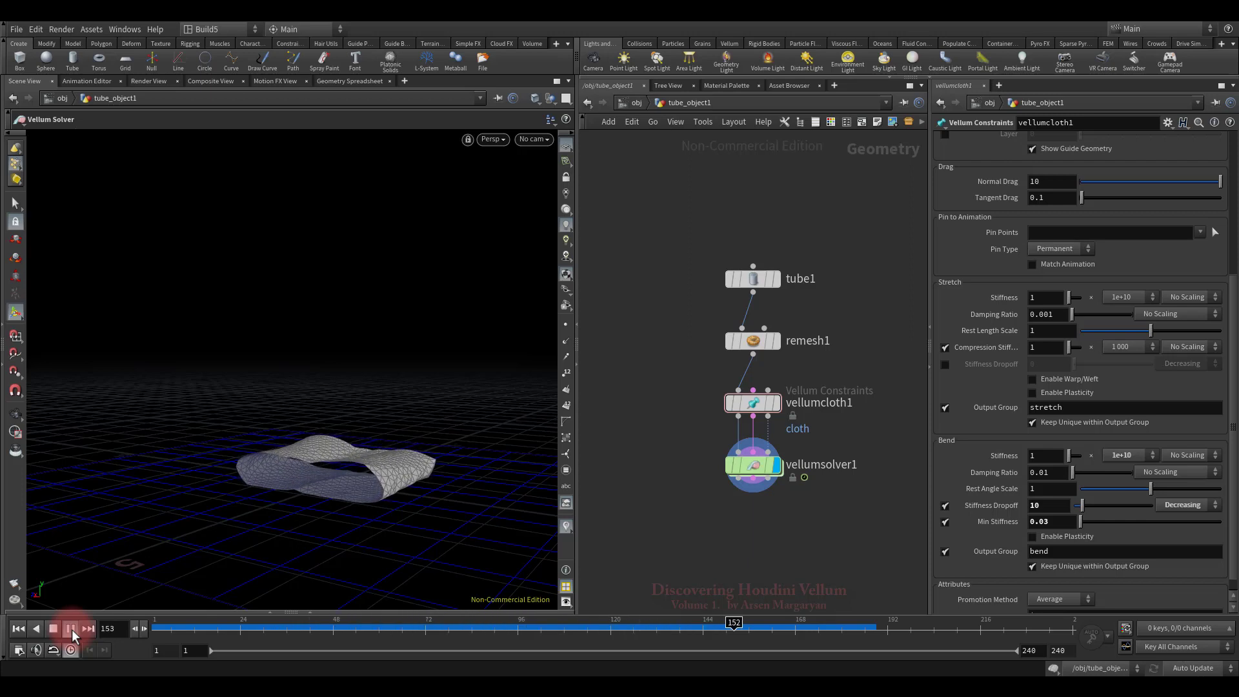
pyautogui.click(53, 626)
pyautogui.click(18, 628)
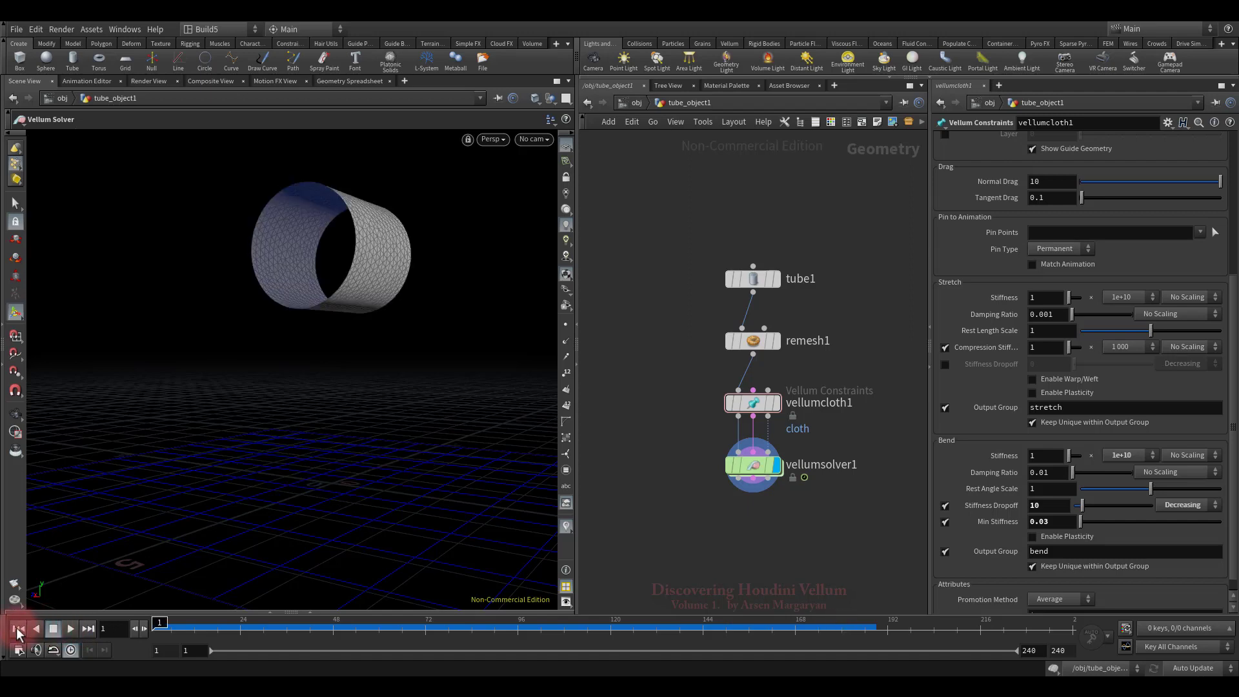
pyautogui.click(464, 560)
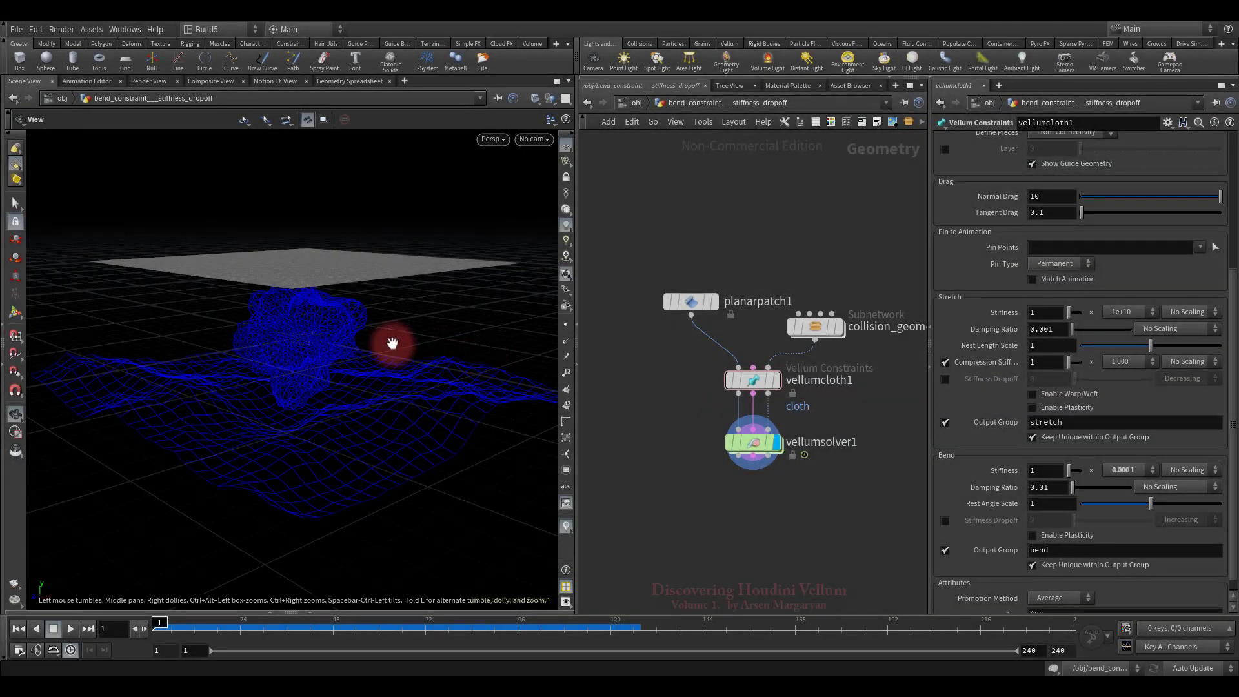
# Step: Play the sheet simulation in bend_constraint__stiffness_dropoff to examine how the cloth drapes over the collision geometry, then return to frame 1
pyautogui.moveTo(392, 342)
pyautogui.mouseDown()
pyautogui.moveTo(387, 352)
pyautogui.moveTo(393, 318)
pyautogui.moveTo(390, 340)
pyautogui.mouseUp()
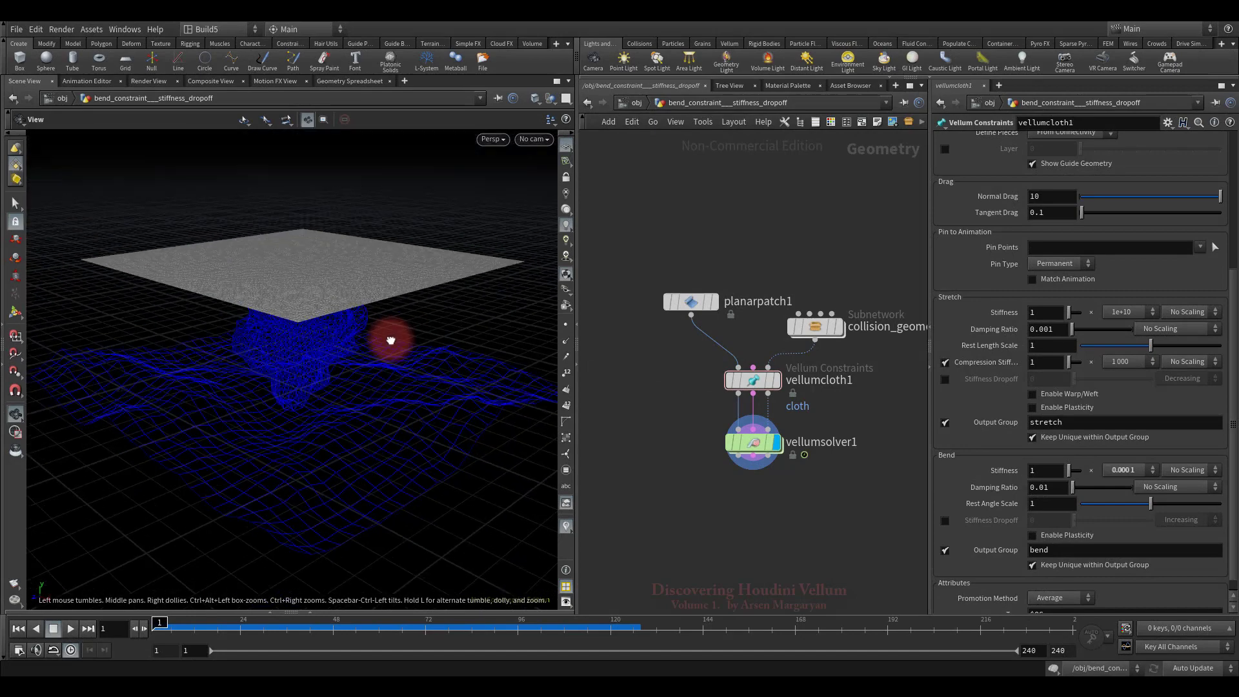
pyautogui.click(70, 628)
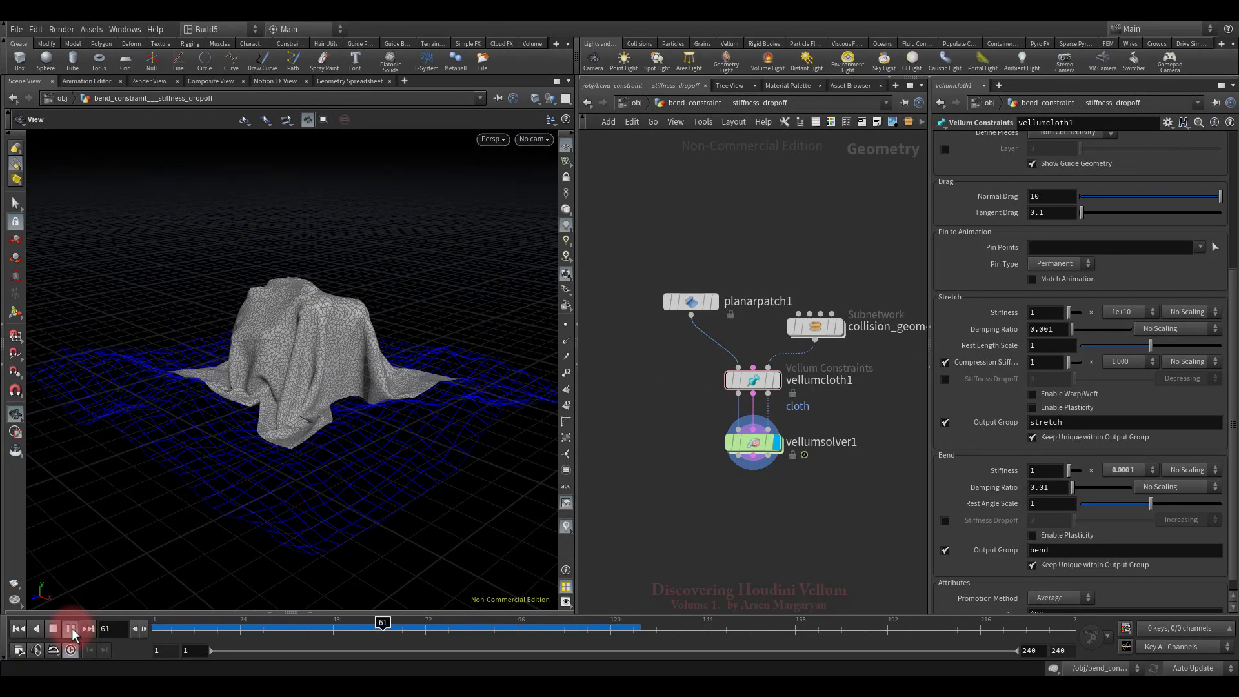
pyautogui.click(54, 629)
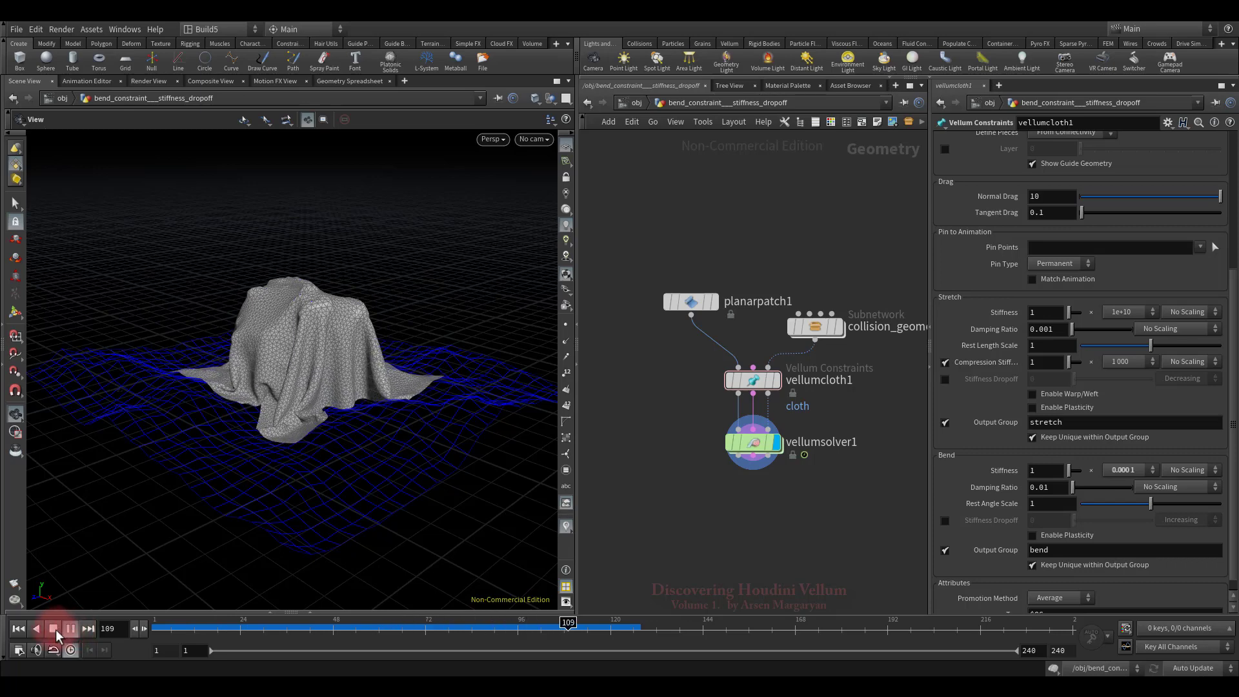
pyautogui.click(18, 628)
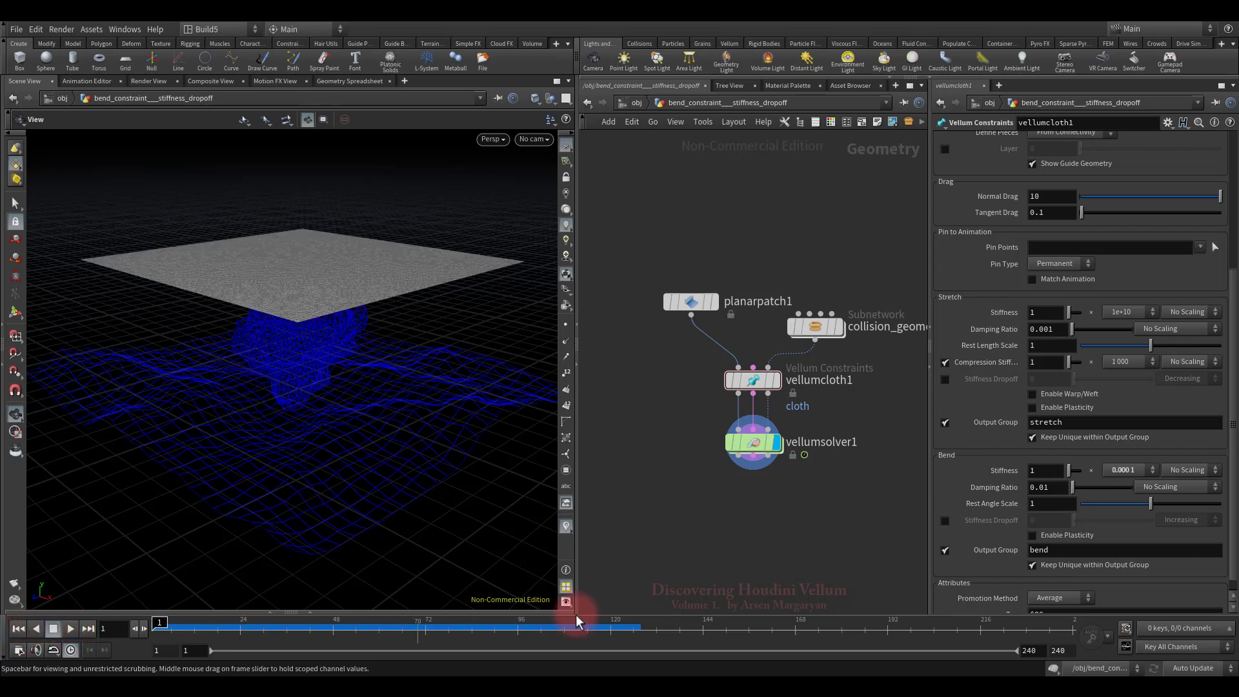
# Step: Set the sheet's bend Stiffness multiplier to 1e+10, play the draping simulation, then stop and return to frame 1
pyautogui.click(1122, 470)
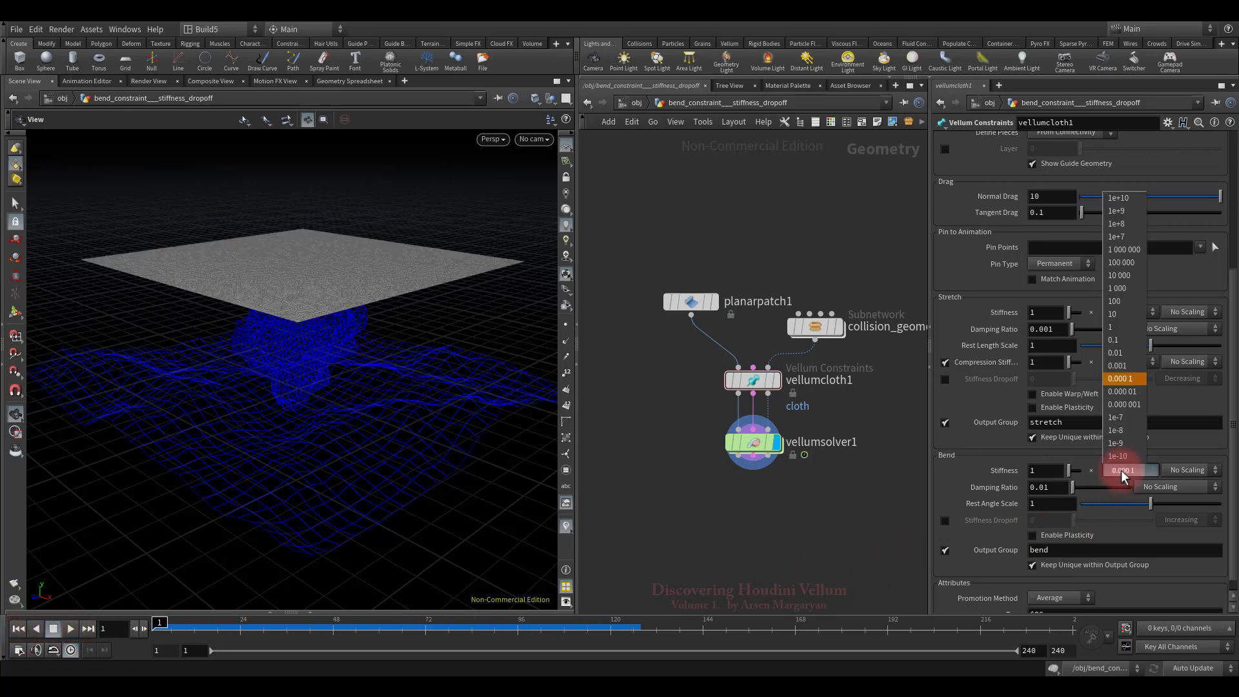
pyautogui.click(1126, 200)
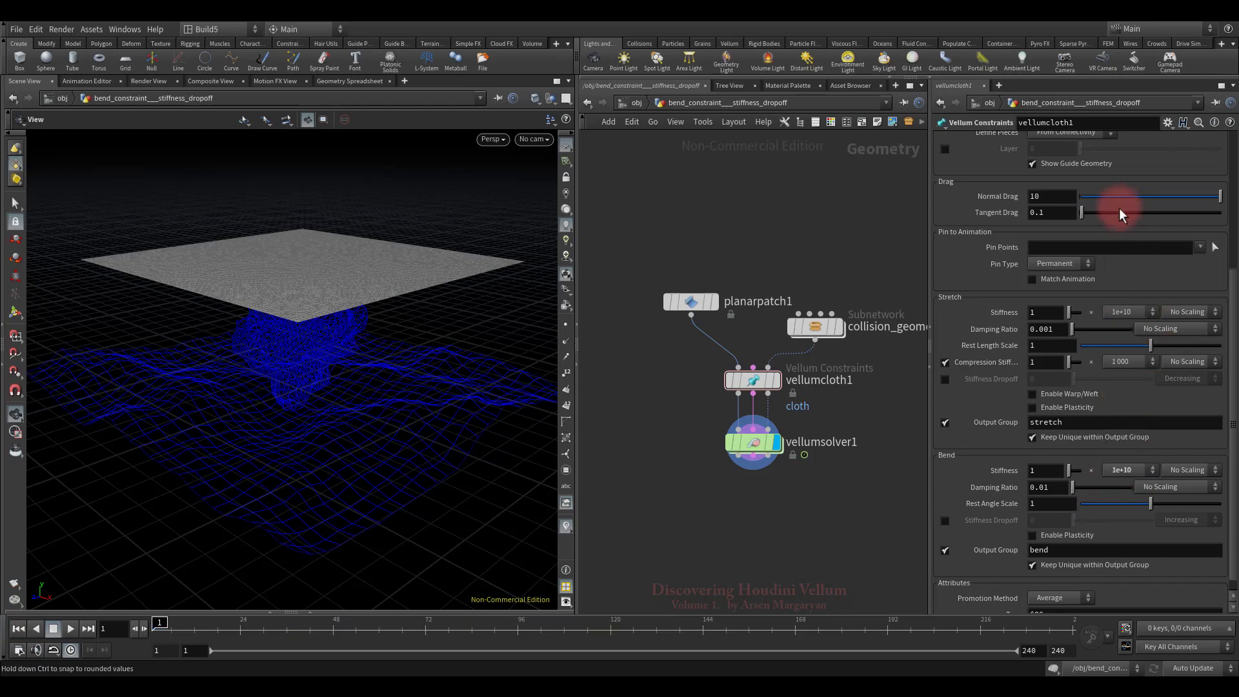
pyautogui.click(70, 629)
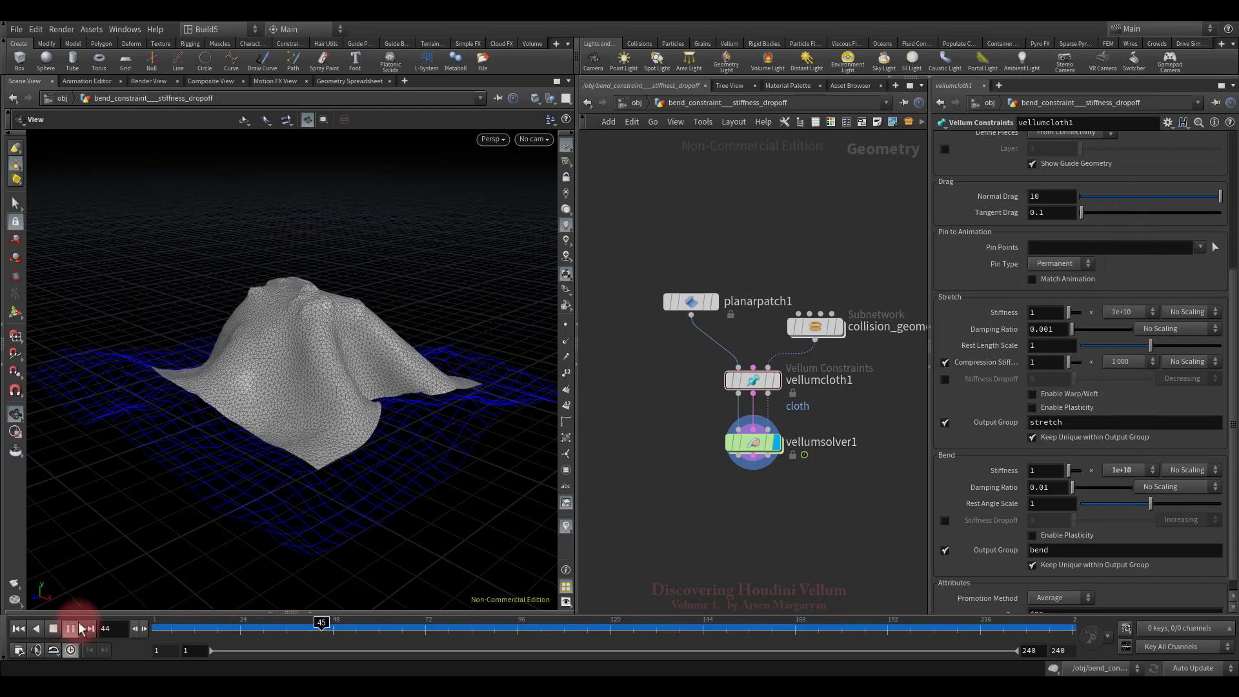
pyautogui.moveTo(382, 368); pyautogui.dragTo(269, 435)
pyautogui.click(53, 629)
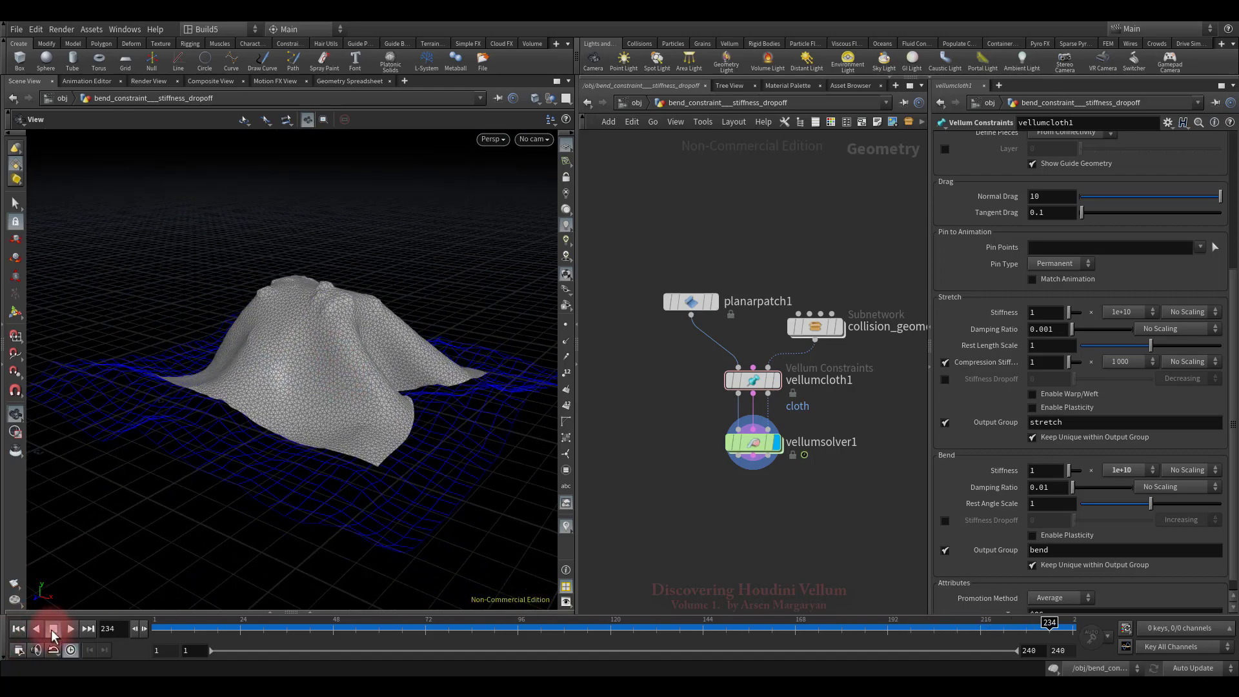
pyautogui.click(18, 629)
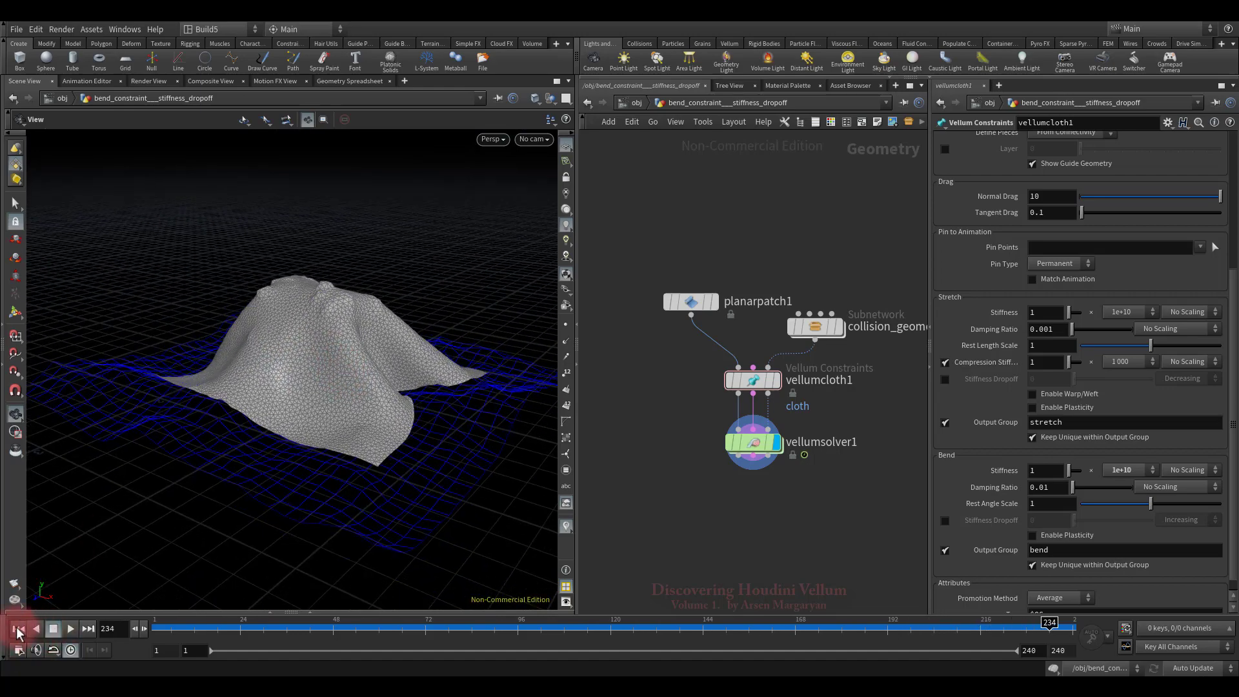
# Step: Enable the sheet's bend Stiffness Dropoff in Decreasing mode at 7, play the simulation, then stop and return to frame 1
pyautogui.click(944, 520)
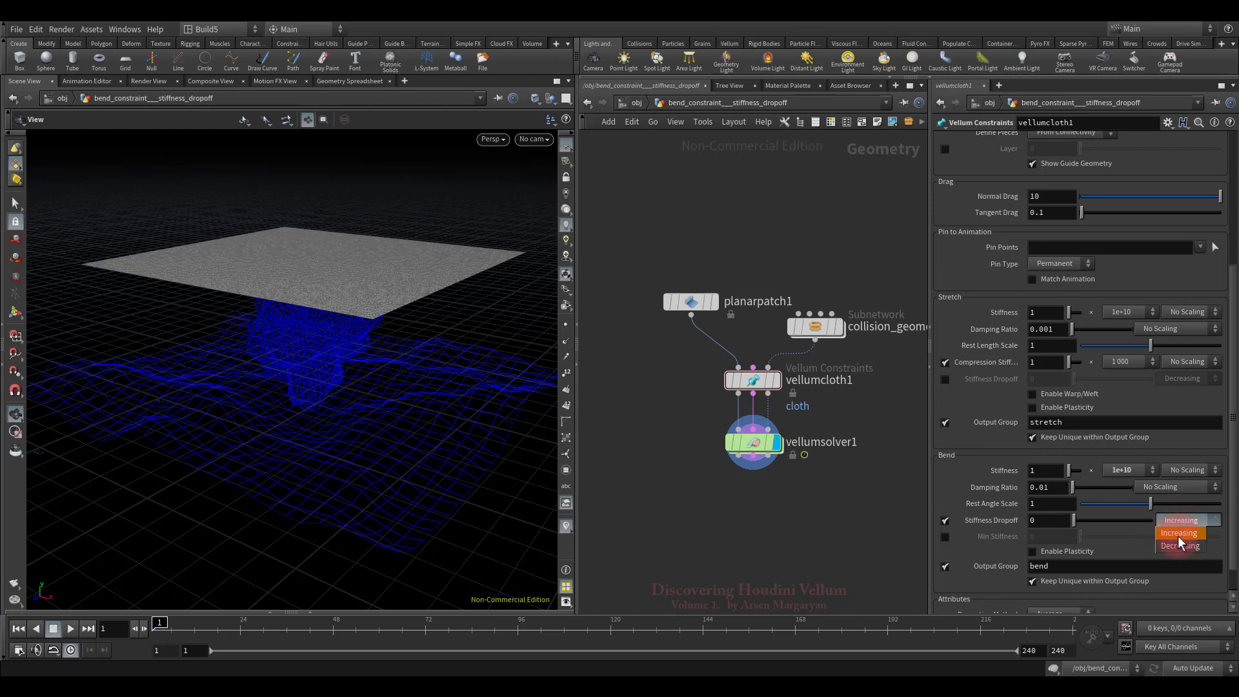
pyautogui.click(1179, 544)
pyautogui.click(1057, 521)
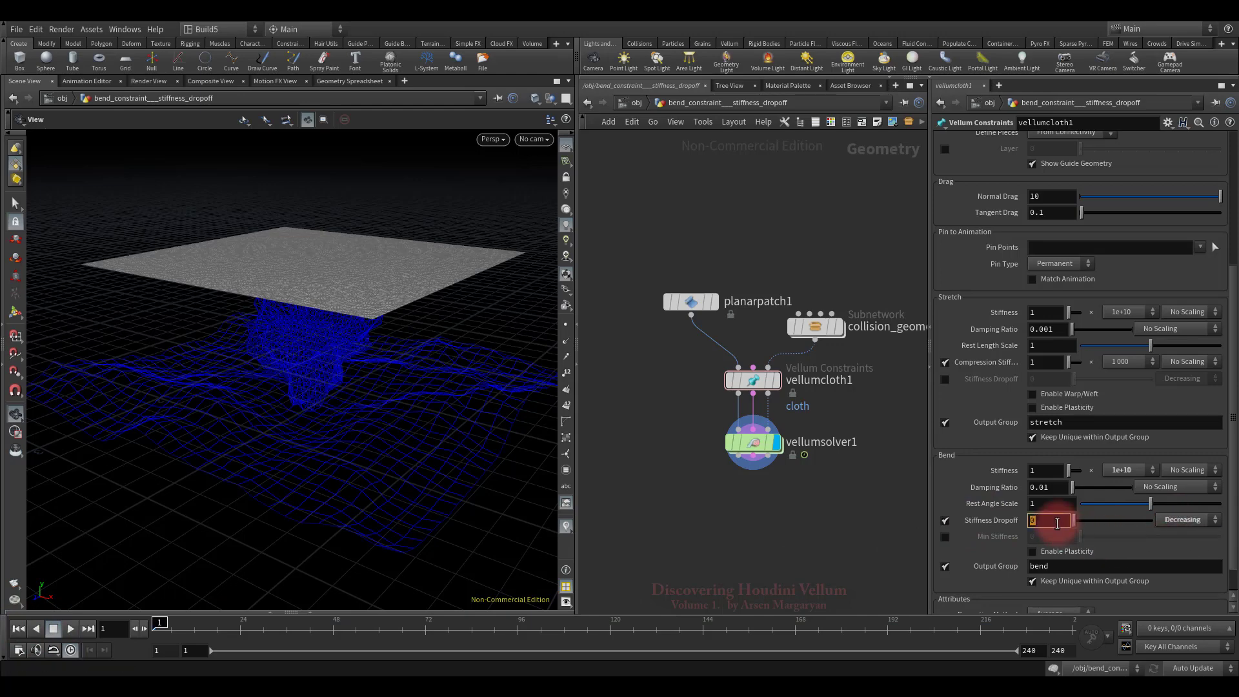
pyautogui.click(72, 630)
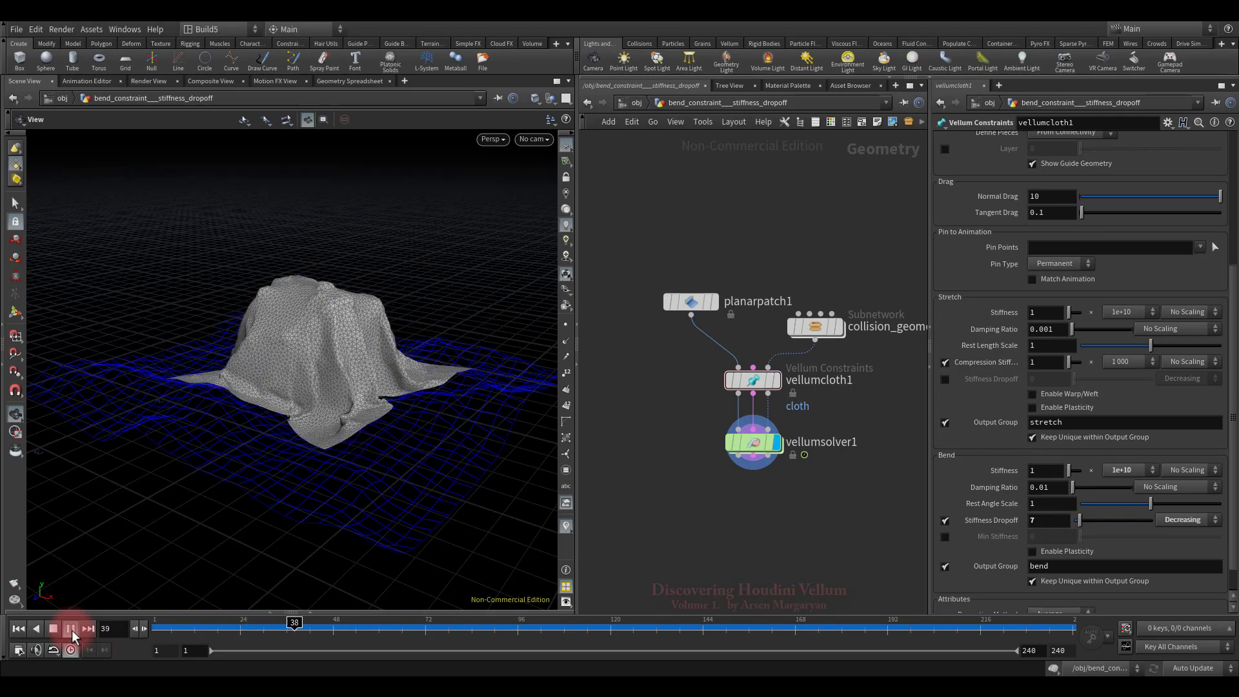
pyautogui.click(241, 515)
pyautogui.moveTo(241, 514); pyautogui.dragTo(318, 428)
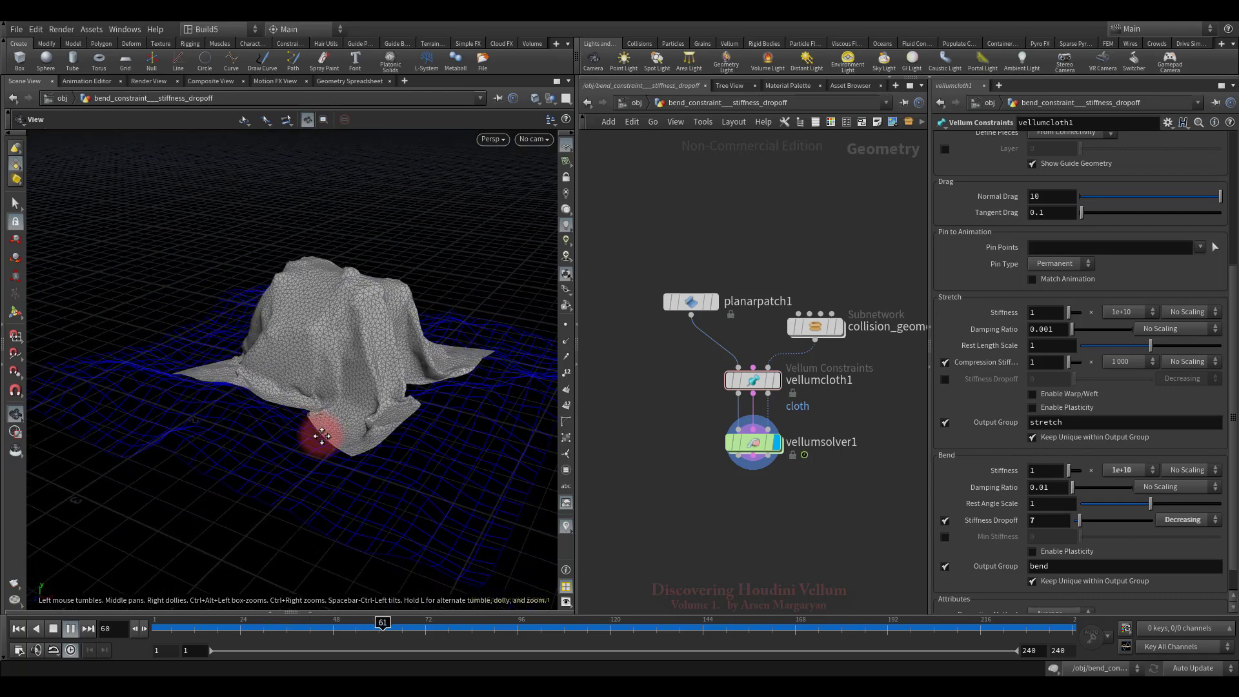
pyautogui.click(53, 628)
pyautogui.click(20, 629)
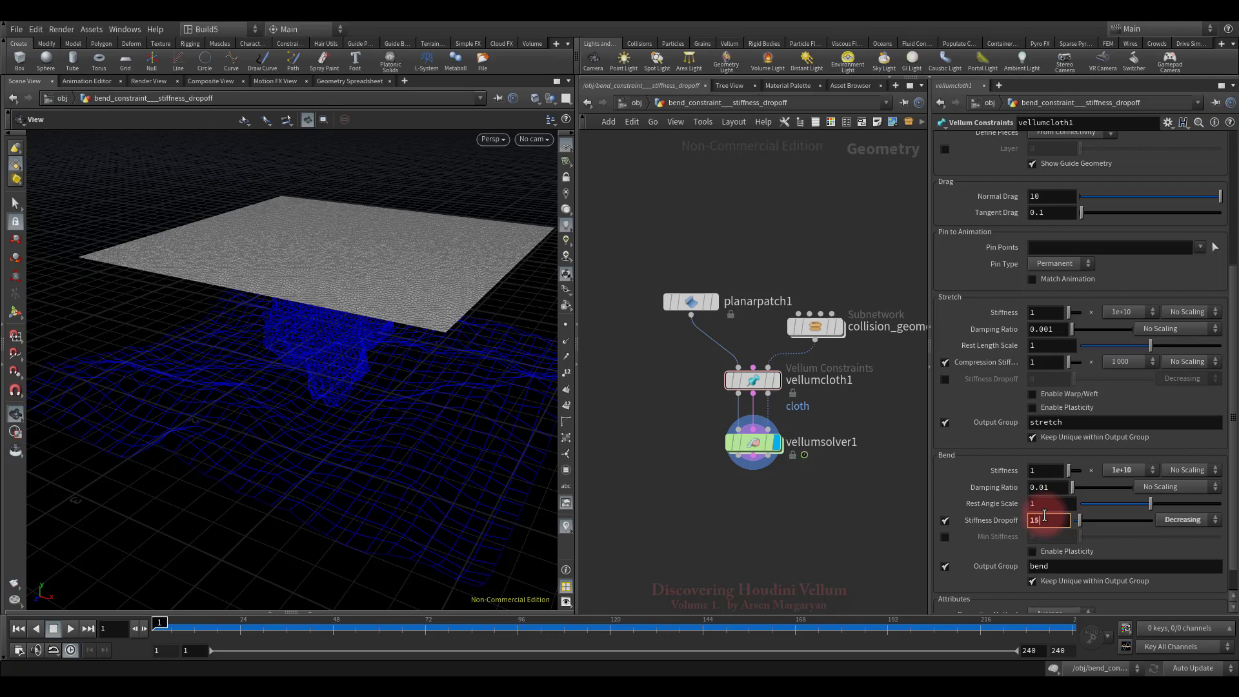
# Step: Set the sheet's bend Stiffness Dropoff to 15, play the simulation, then stop and return to frame 1
pyautogui.press('Return')
pyautogui.click(71, 629)
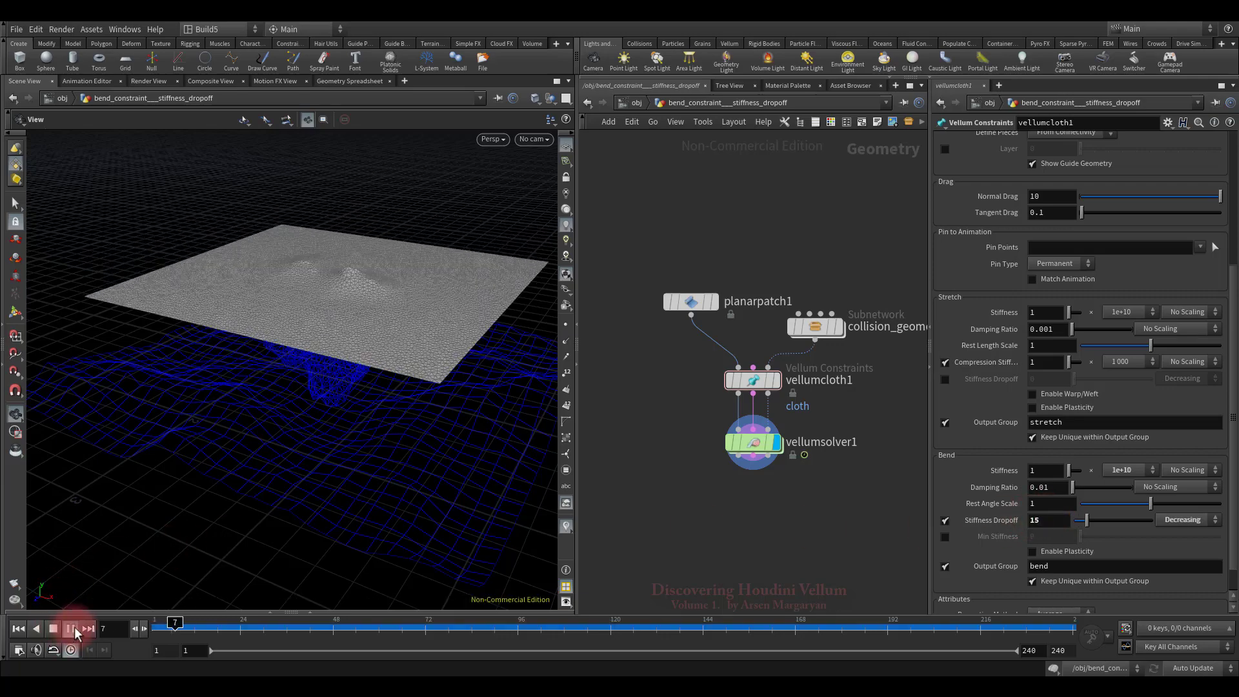
pyautogui.moveTo(408, 381)
pyautogui.mouseDown()
pyautogui.moveTo(387, 437)
pyautogui.moveTo(276, 412)
pyautogui.moveTo(269, 450)
pyautogui.moveTo(370, 428)
pyautogui.moveTo(329, 407)
pyautogui.moveTo(91, 368)
pyautogui.moveTo(434, 475)
pyautogui.moveTo(407, 435)
pyautogui.moveTo(329, 456)
pyautogui.moveTo(330, 440)
pyautogui.moveTo(346, 437)
pyautogui.moveTo(129, 567)
pyautogui.mouseUp()
pyautogui.click(54, 629)
pyautogui.click(22, 629)
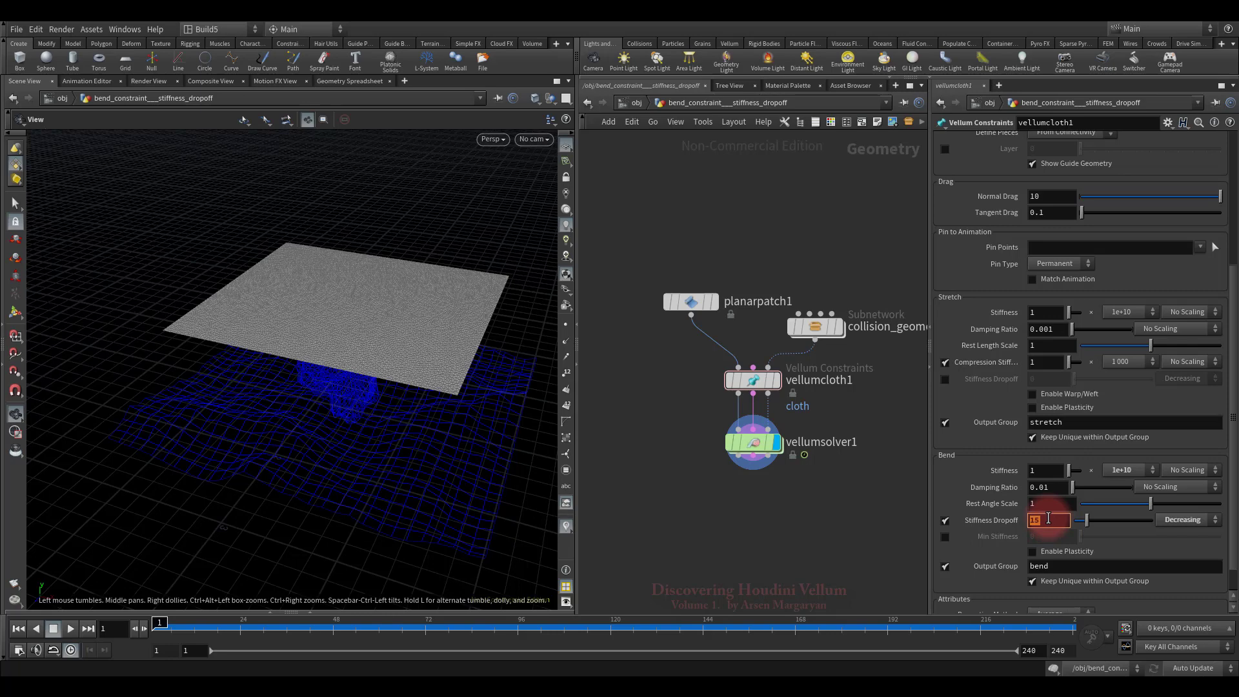
# Step: Set the sheet's bend Stiffness Dropoff to 25, play the simulation to examine the folds, and stop it
pyautogui.click(202, 575)
pyautogui.click(113, 648)
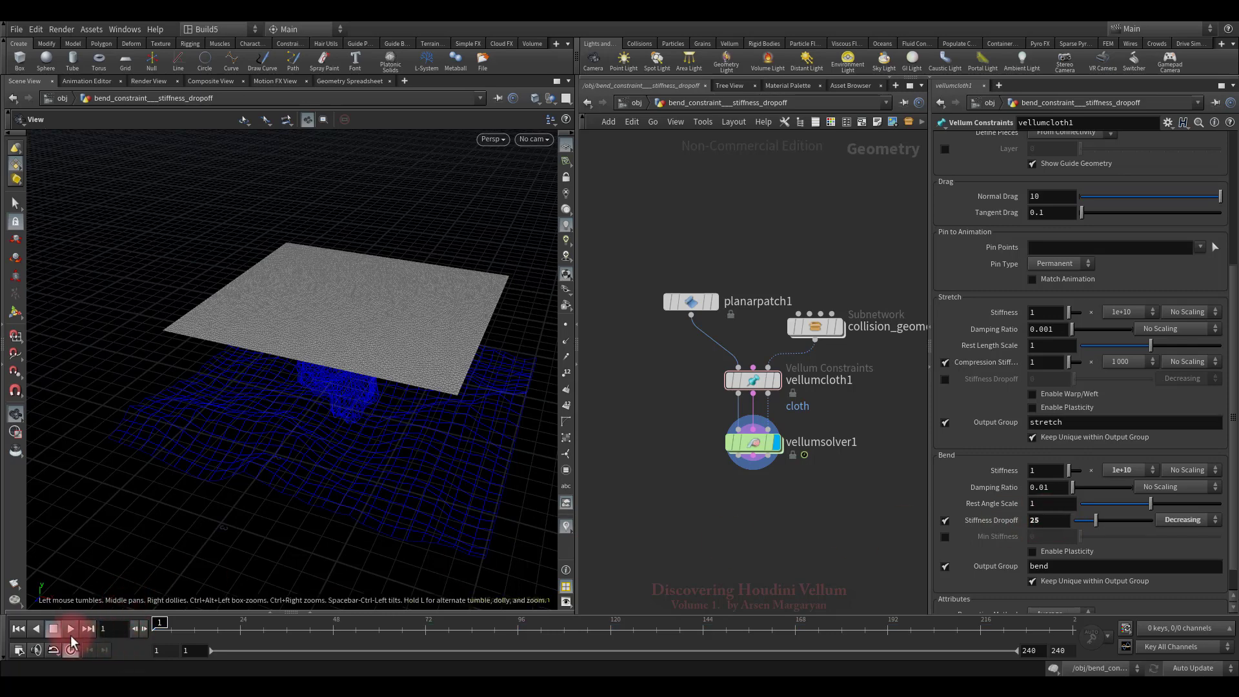
pyautogui.click(71, 629)
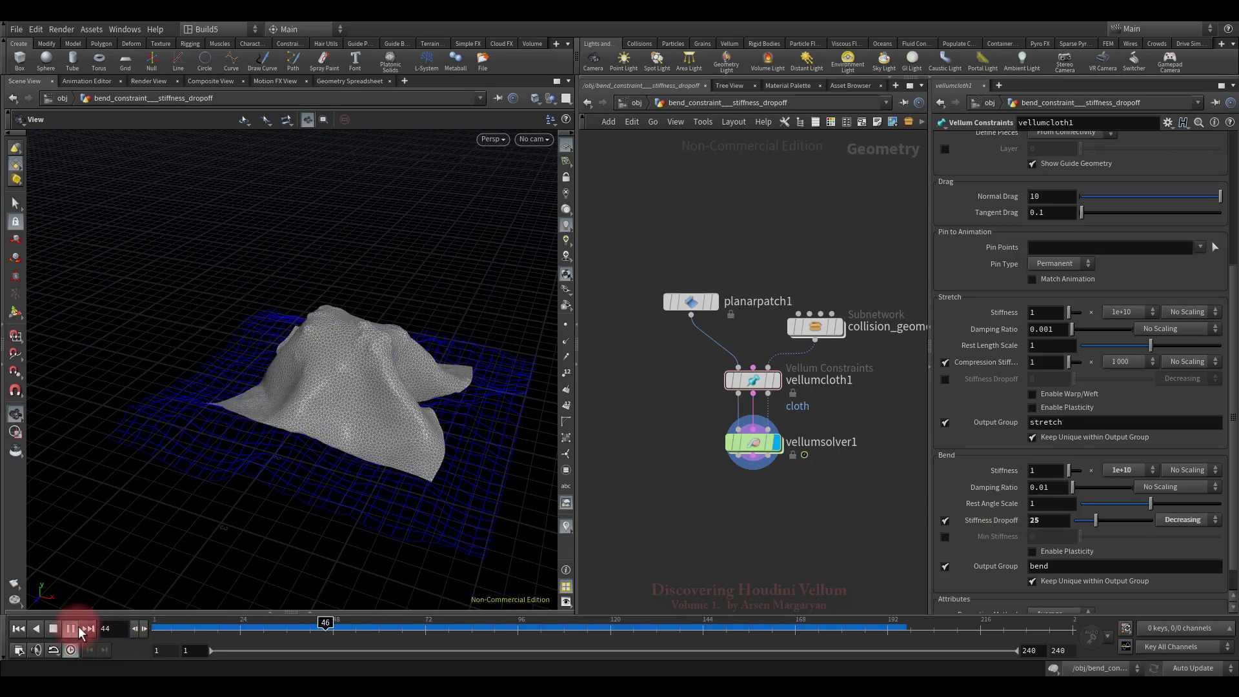
pyautogui.moveTo(336, 413); pyautogui.dragTo(443, 442)
pyautogui.click(54, 629)
pyautogui.click(72, 650)
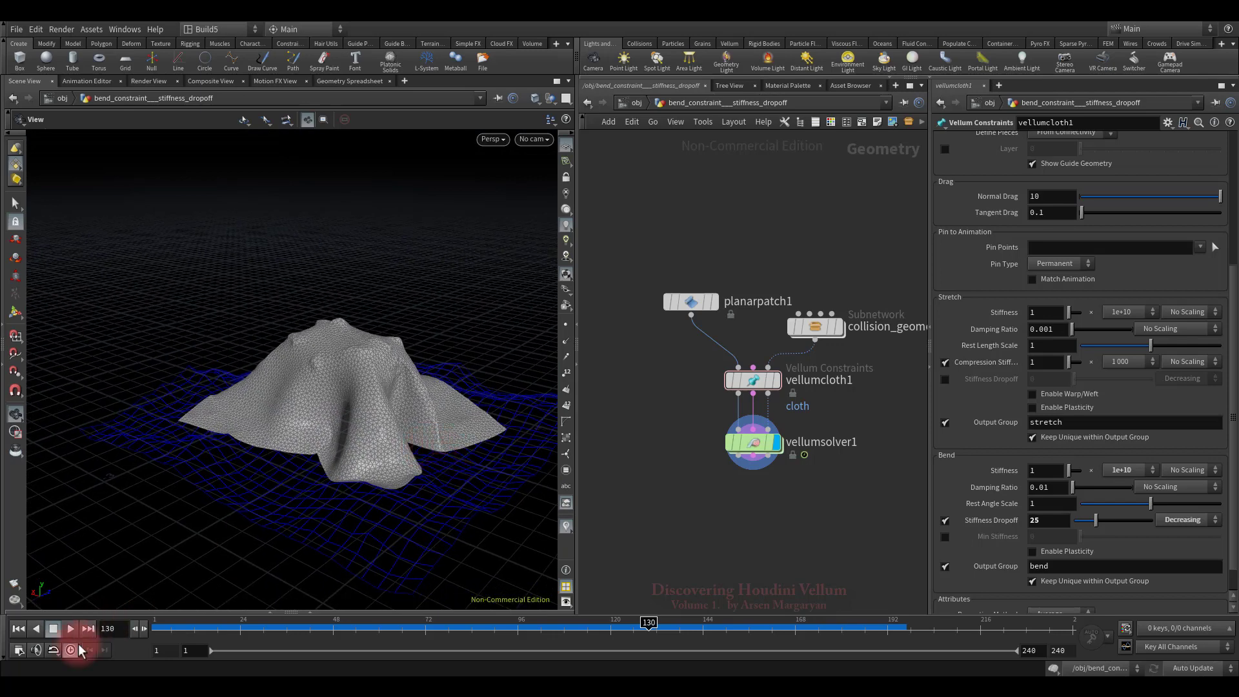
# Step: Disable the sheet's bend Stiffness Dropoff and replay the simulation from frame 1 to compare the draping
pyautogui.click(946, 521)
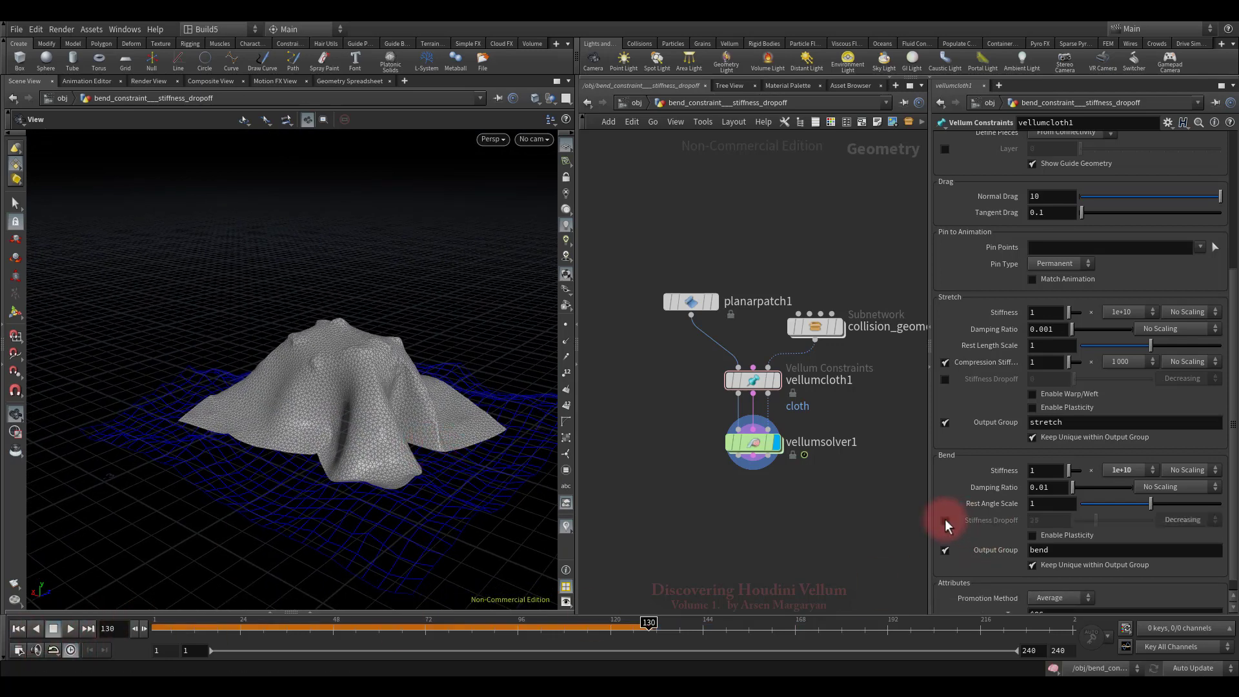
pyautogui.click(18, 629)
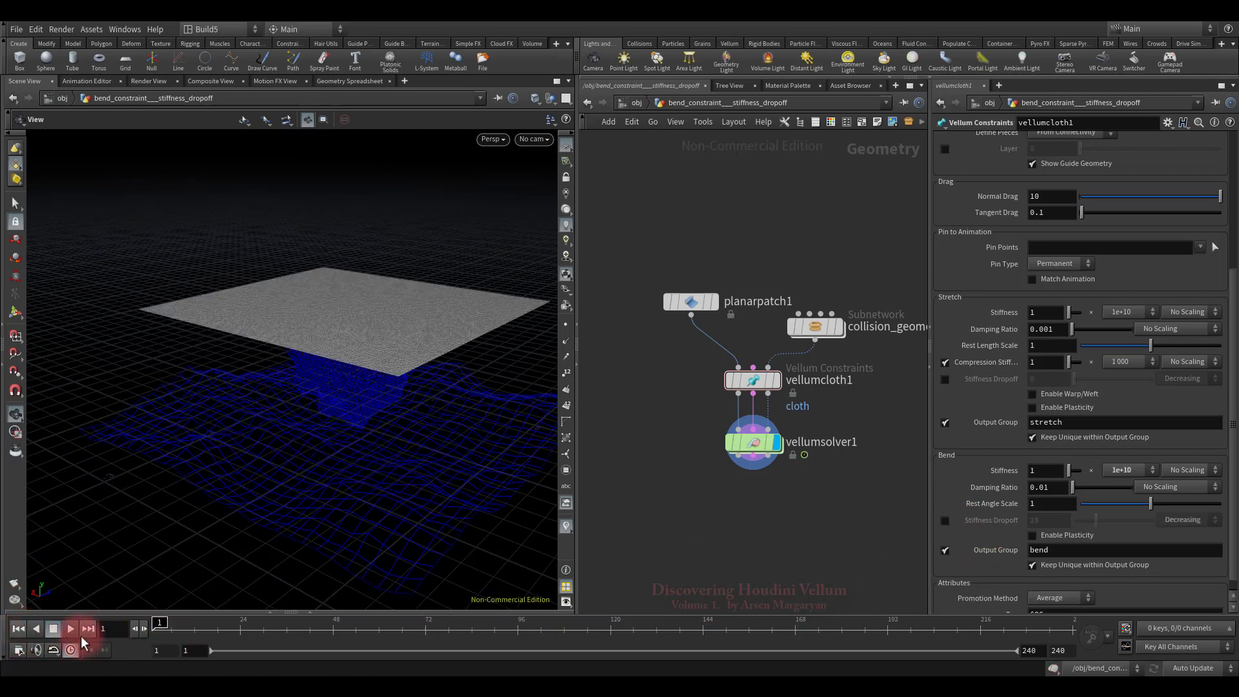
pyautogui.click(71, 629)
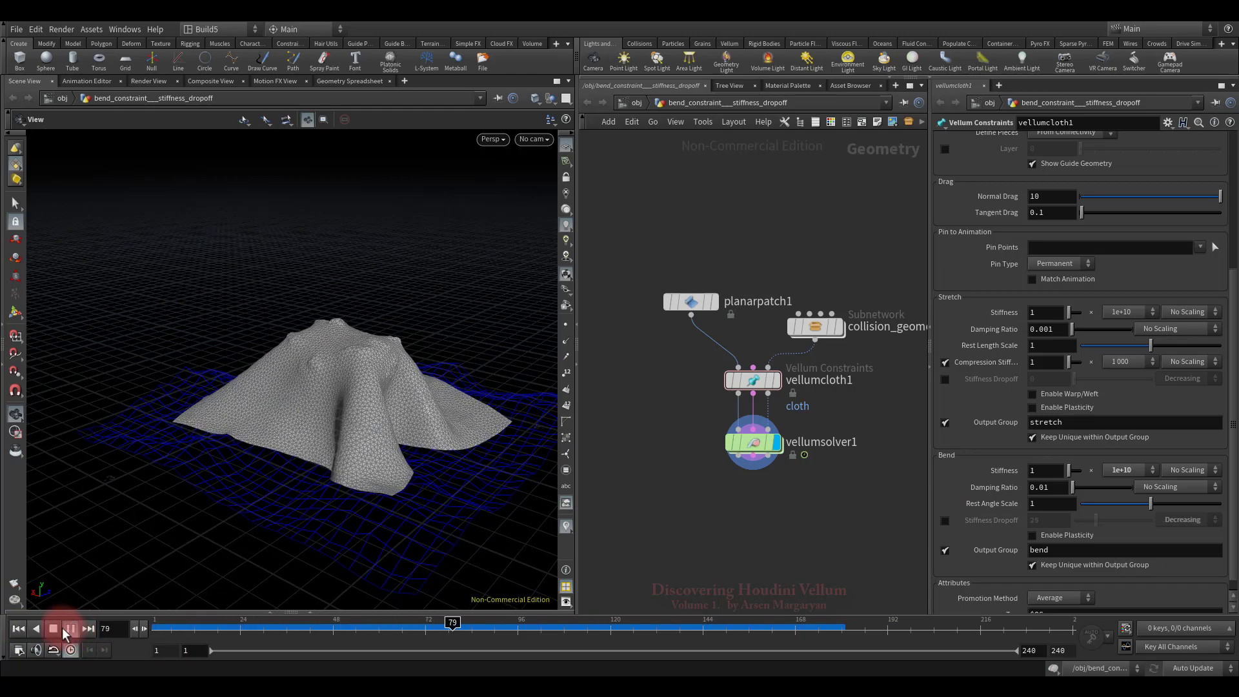
pyautogui.moveTo(414, 393); pyautogui.dragTo(527, 337)
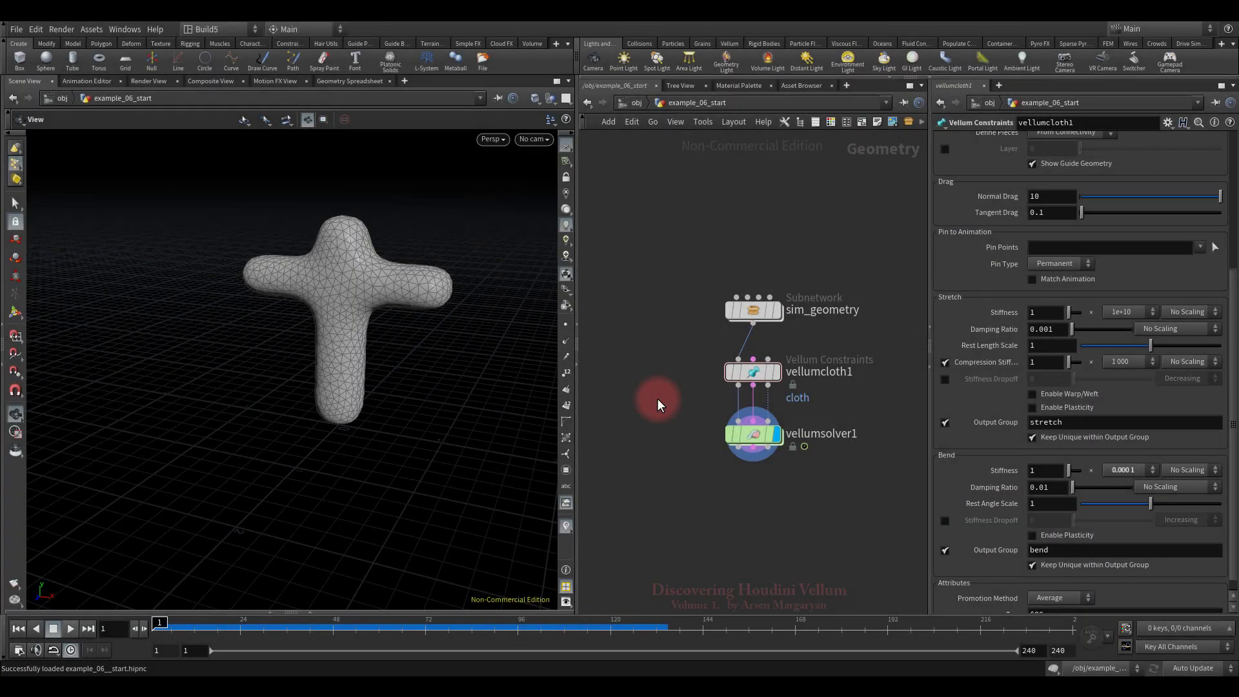
# Step: Play the example_06_start simulation to watch the cross-shaped cloth fall, then stop and return to frame 1
pyautogui.click(69, 630)
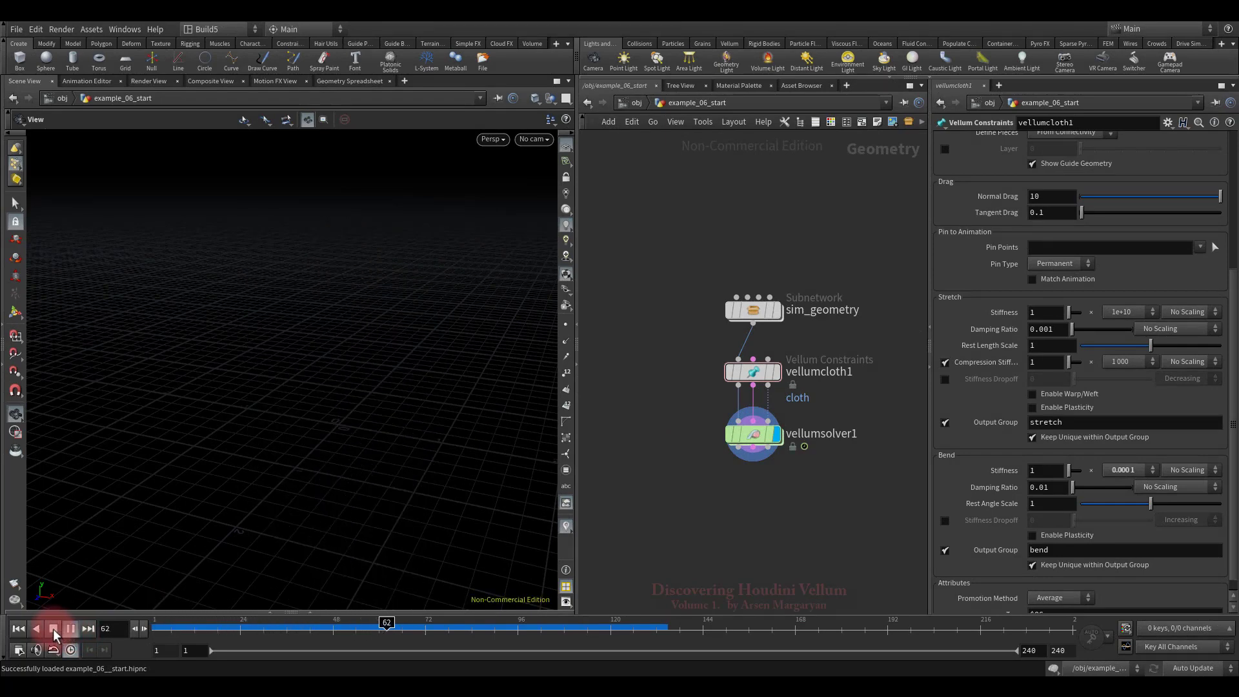
pyautogui.click(53, 628)
pyautogui.click(19, 629)
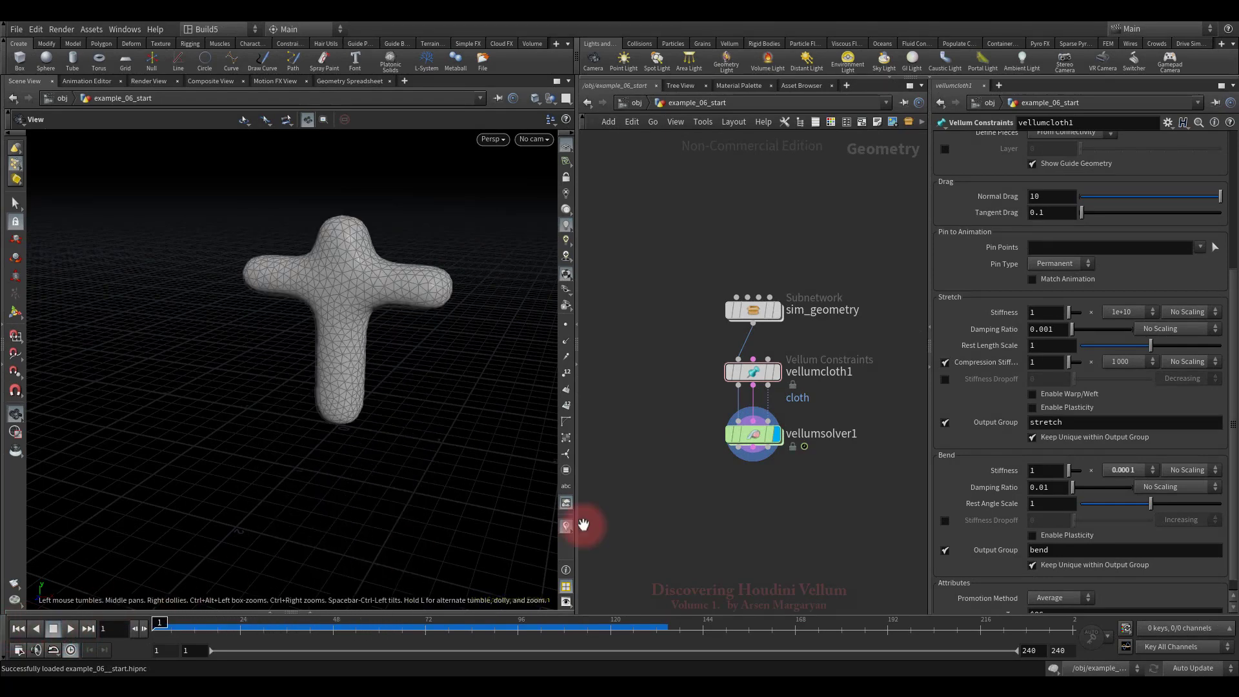
# Step: Set vellumcloth1's Pin Points to the points at the lower tip of the cross, selected in the front view
pyautogui.click(1215, 247)
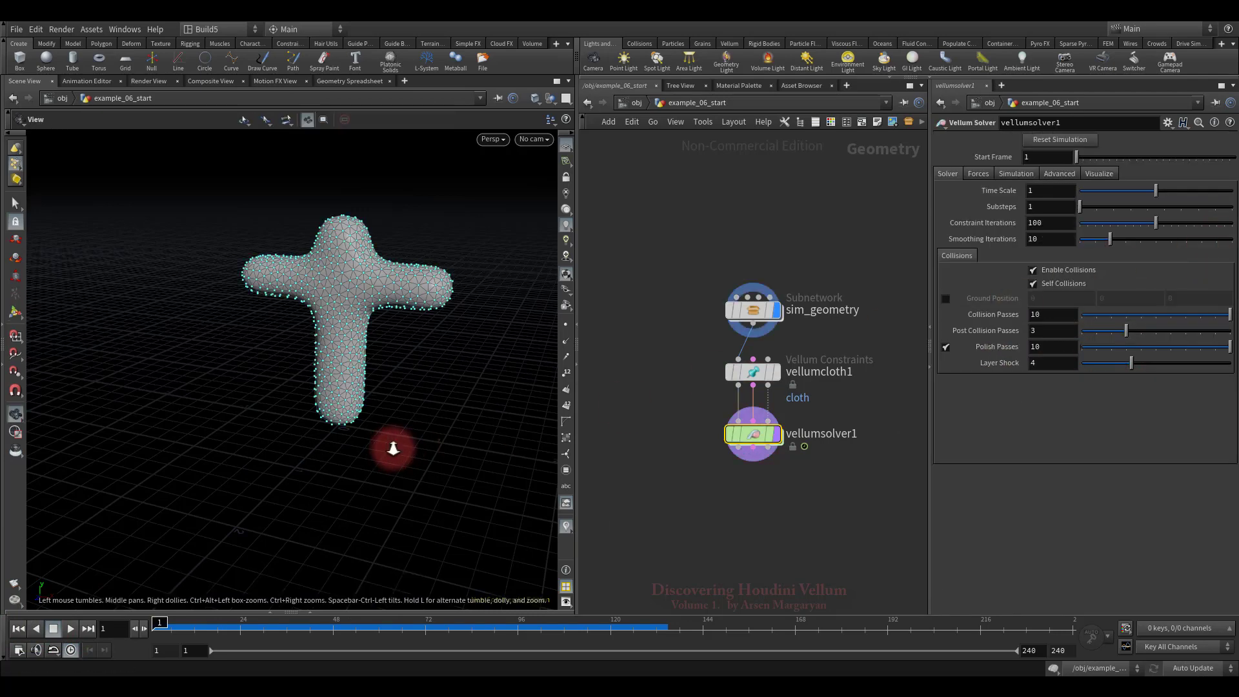
pyautogui.keyDown('alt'); pyautogui.moveTo(389, 443); pyautogui.dragTo(375, 375); pyautogui.keyUp('alt')
pyautogui.press('Escape')
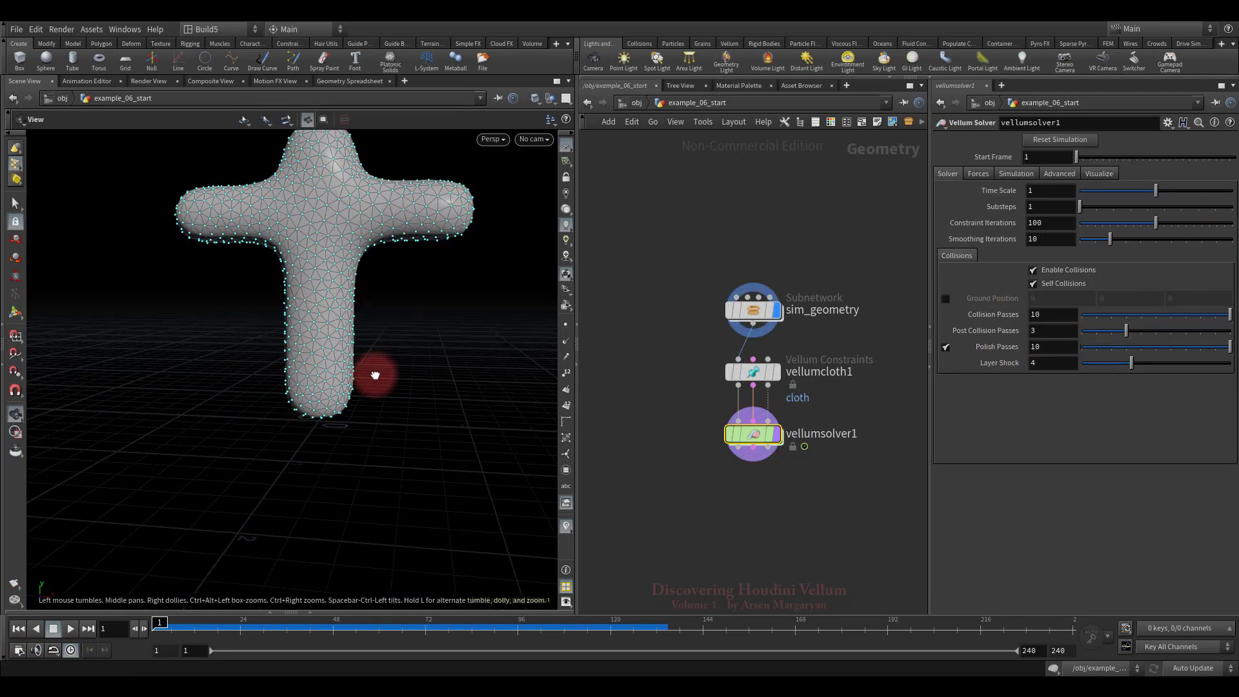
pyautogui.press('s')
pyautogui.hotkey('space', '3')
pyautogui.scroll(5, 401, 407)
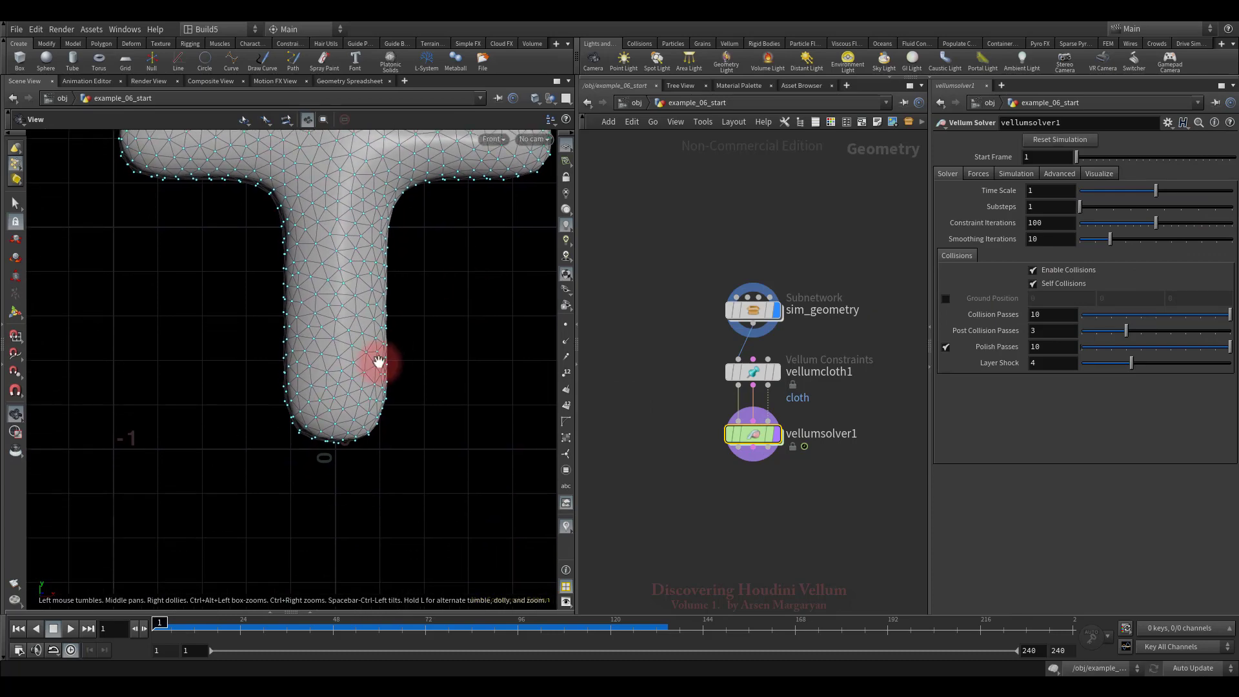
pyautogui.moveTo(270, 400); pyautogui.dragTo(430, 483)
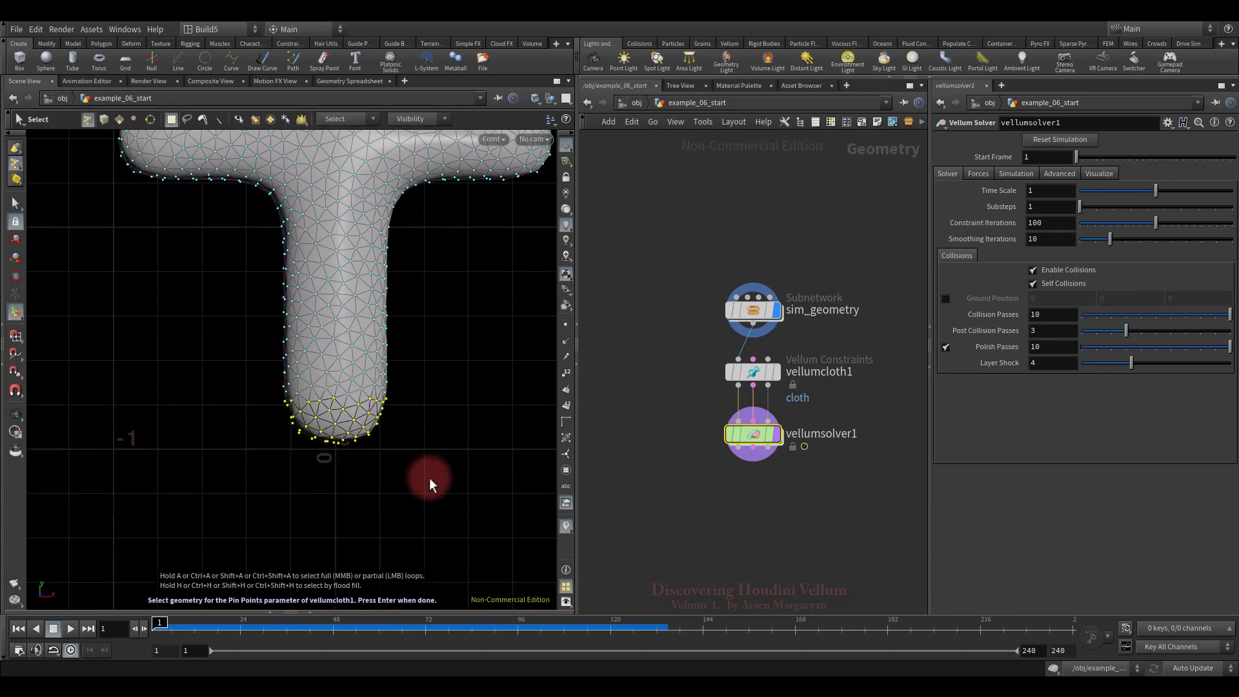
pyautogui.press('Return')
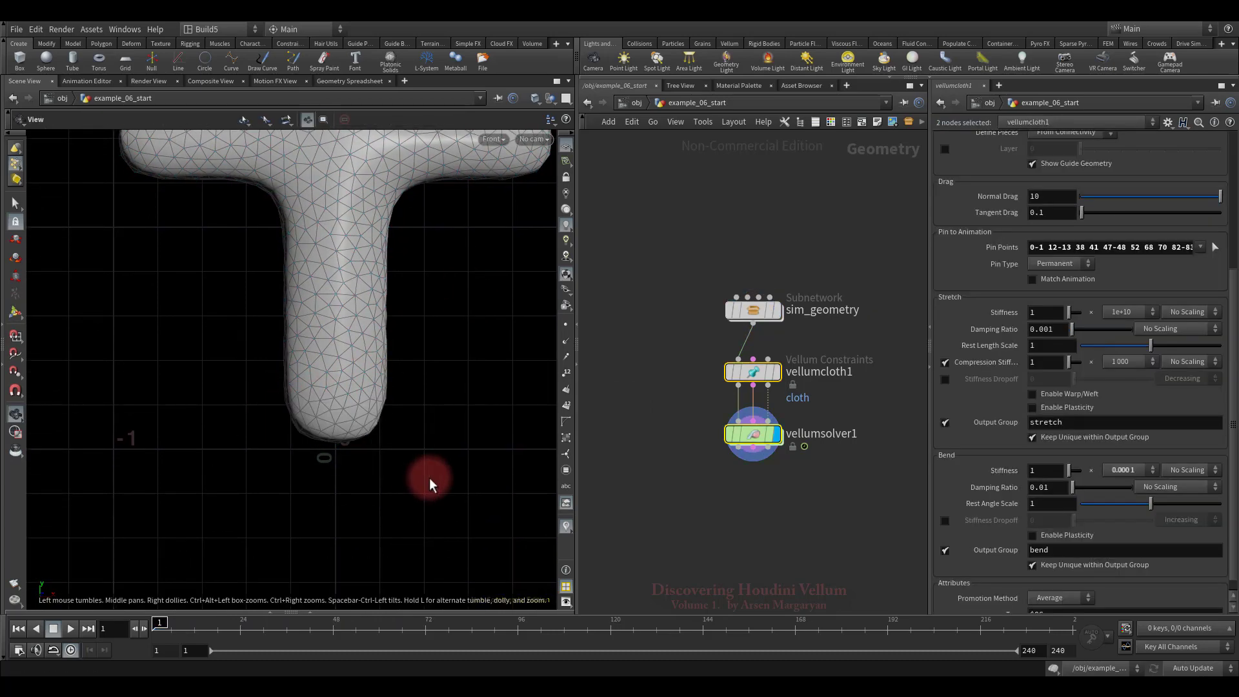
# Step: Enable the Pin to Target constraint visualization on vellumsolver1 and inspect the pinned points at the cross's lower tip
pyautogui.hotkey('space', '1')
pyautogui.moveTo(428, 476); pyautogui.dragTo(407, 387, button='right')
pyautogui.moveTo(407, 387); pyautogui.dragTo(380, 470, button='middle')
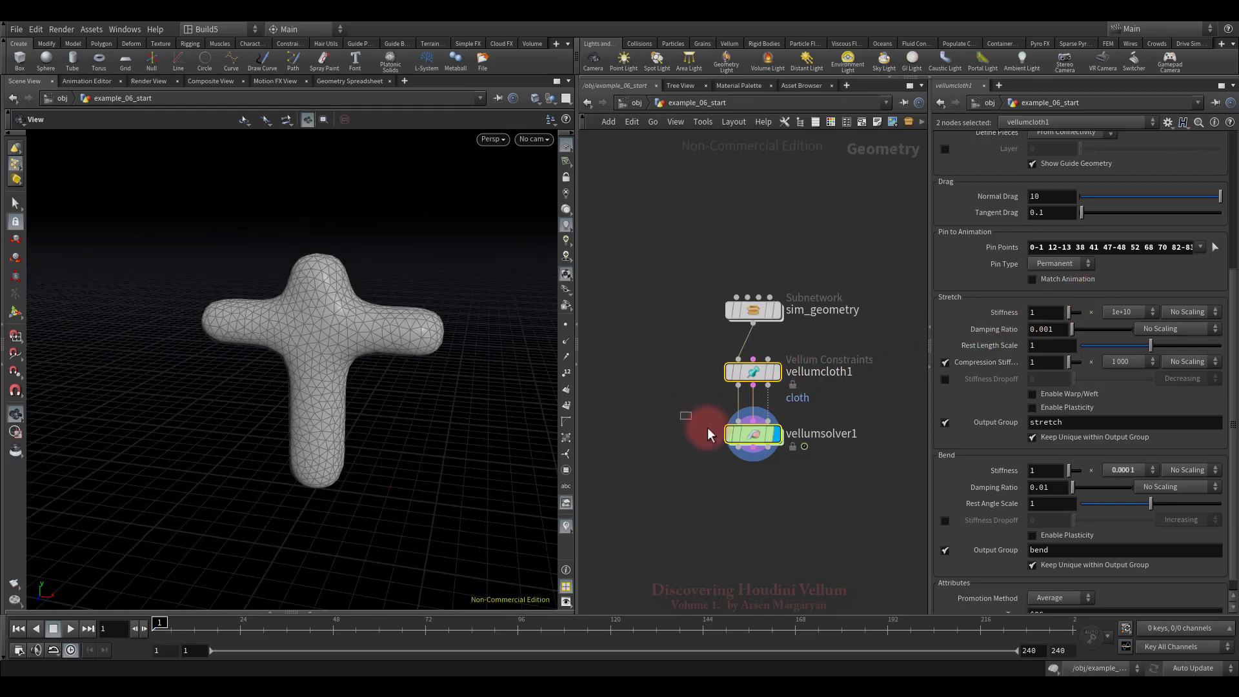
pyautogui.click(736, 435)
pyautogui.click(1097, 173)
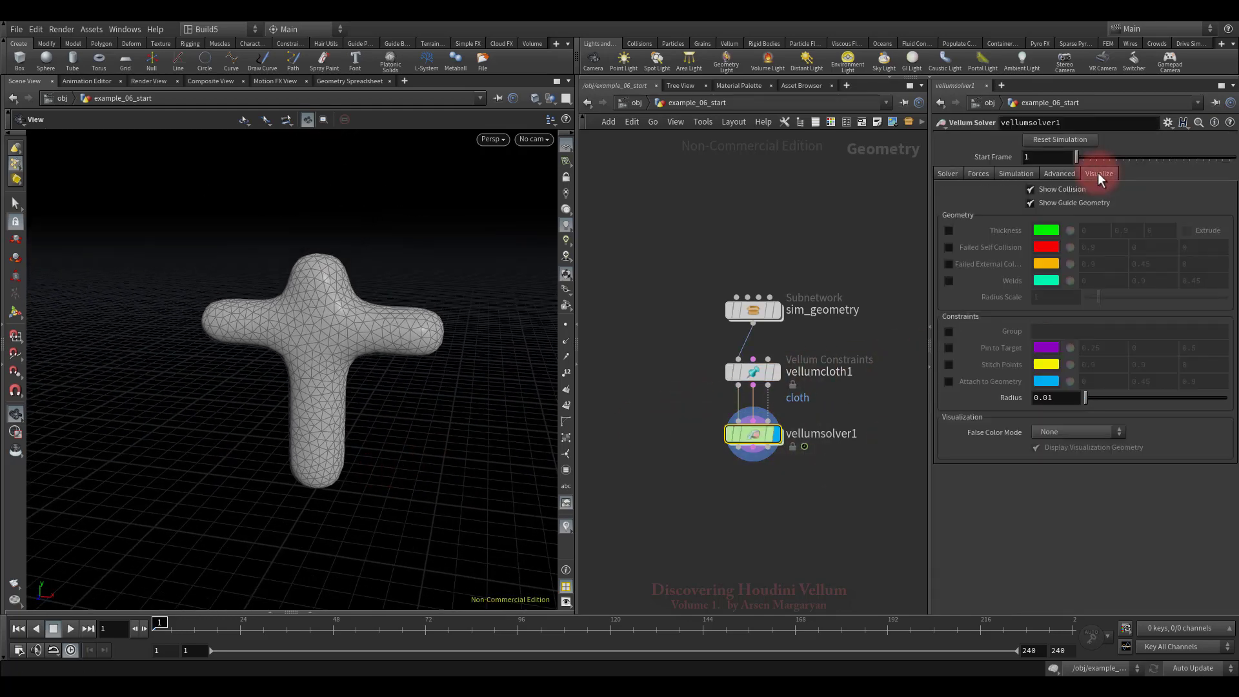
pyautogui.click(949, 348)
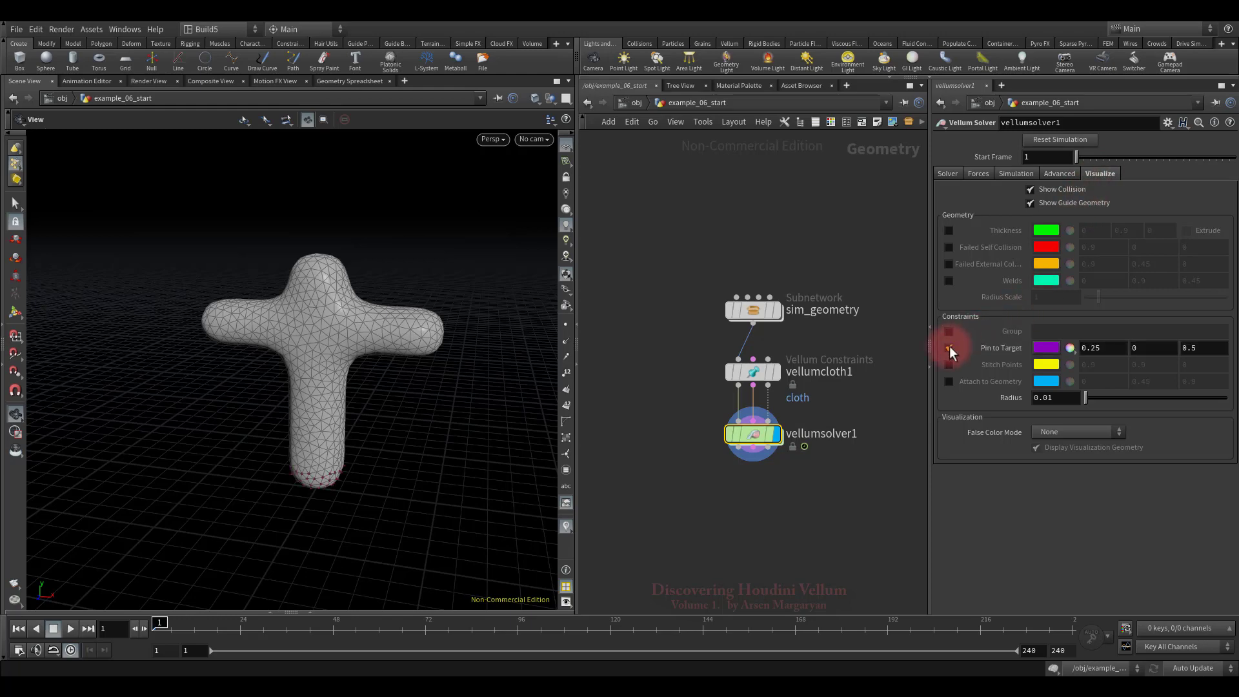
pyautogui.scroll(10, 409, 467)
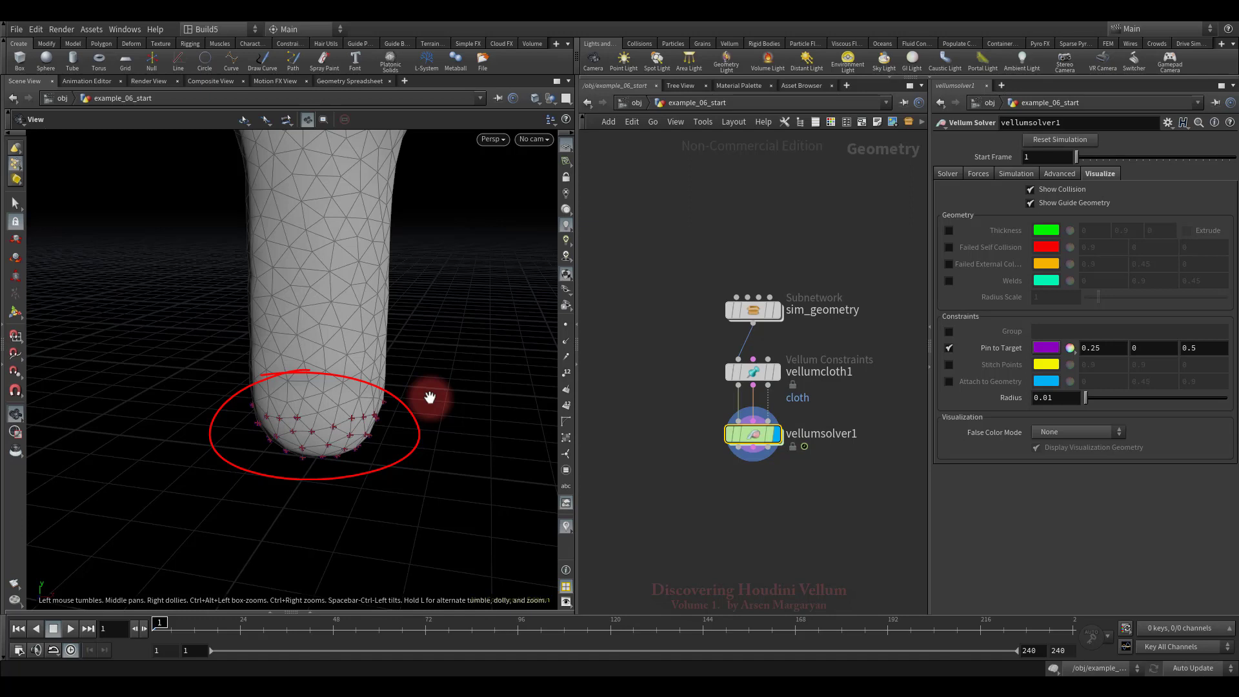
# Step: Set the constraint visualization Radius to 0.02 and look at the Pin to Target color without changing it
pyautogui.moveTo(1086, 398); pyautogui.dragTo(1094, 401)
pyautogui.click(1066, 400)
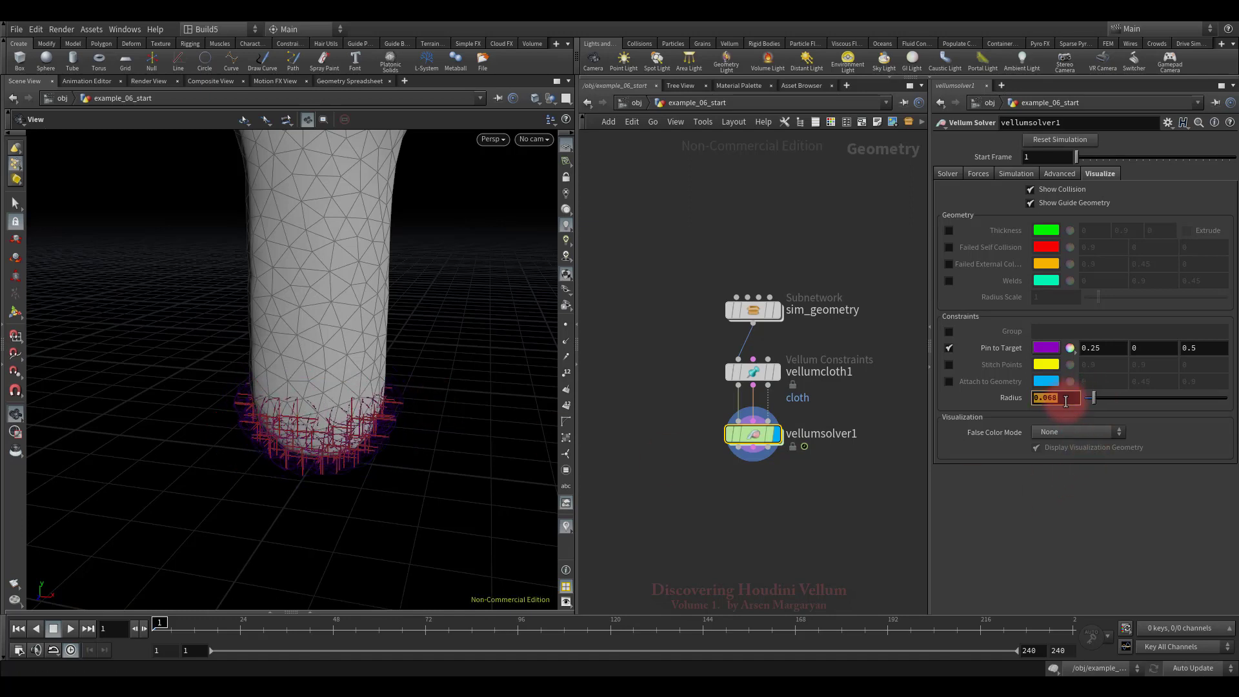
pyautogui.write('0.05')
pyautogui.press('Return')
pyautogui.click(1045, 348)
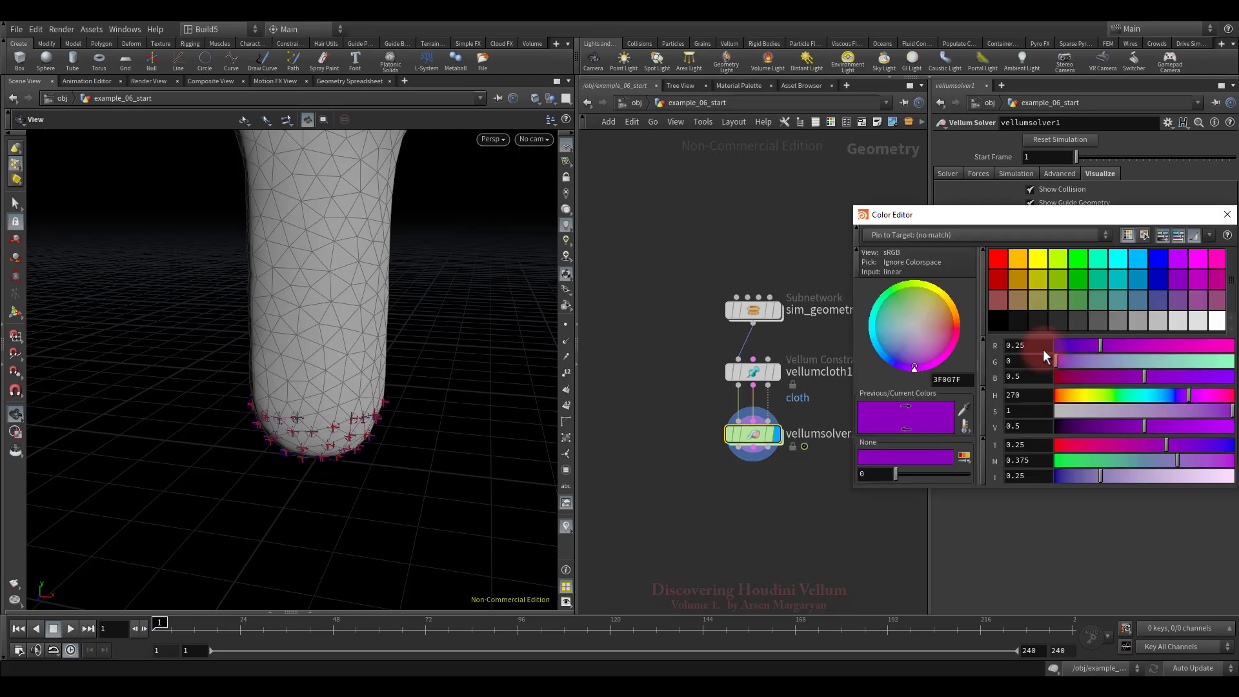
pyautogui.click(1227, 214)
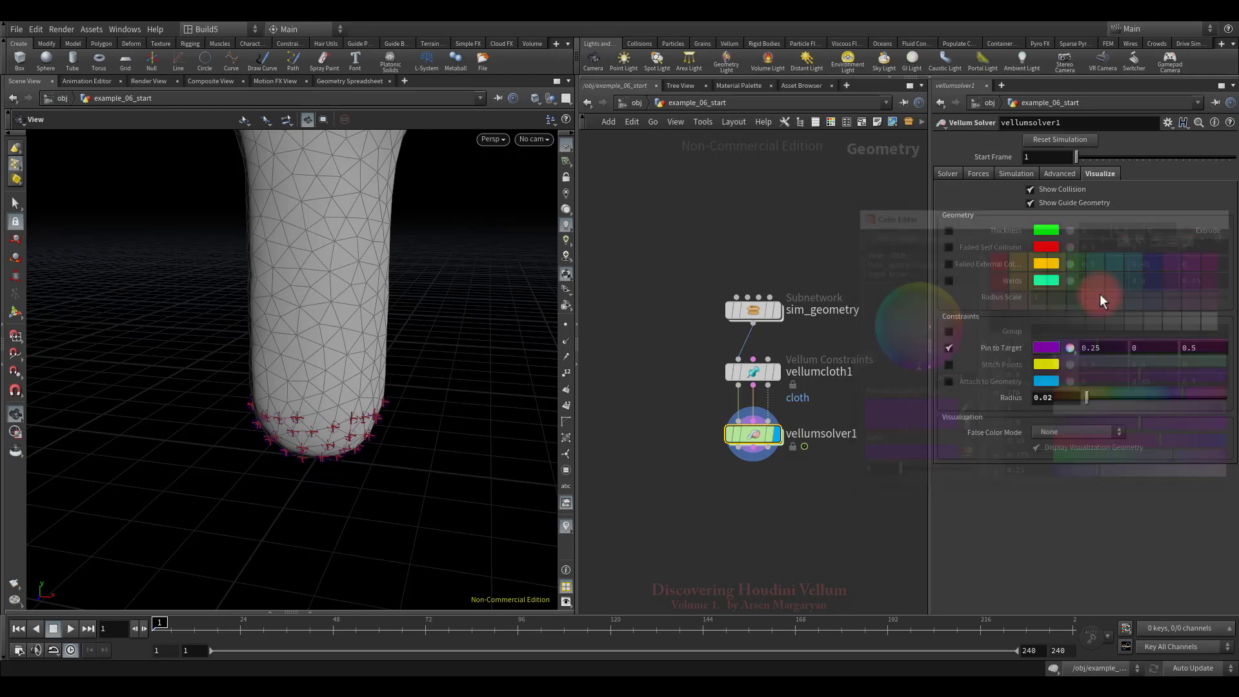
# Step: Play the pinned cloth simulation with the whole cross in view, then stop and return to frame 1
pyautogui.moveTo(435, 329); pyautogui.dragTo(410, 400)
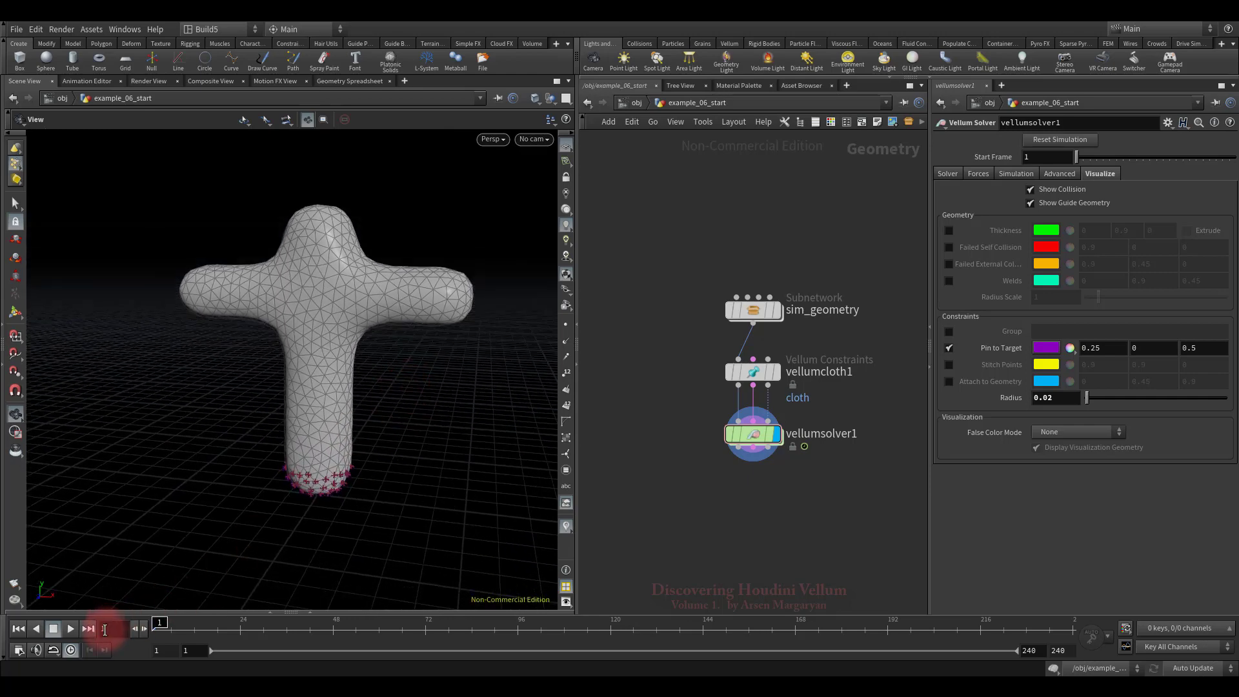
pyautogui.click(71, 628)
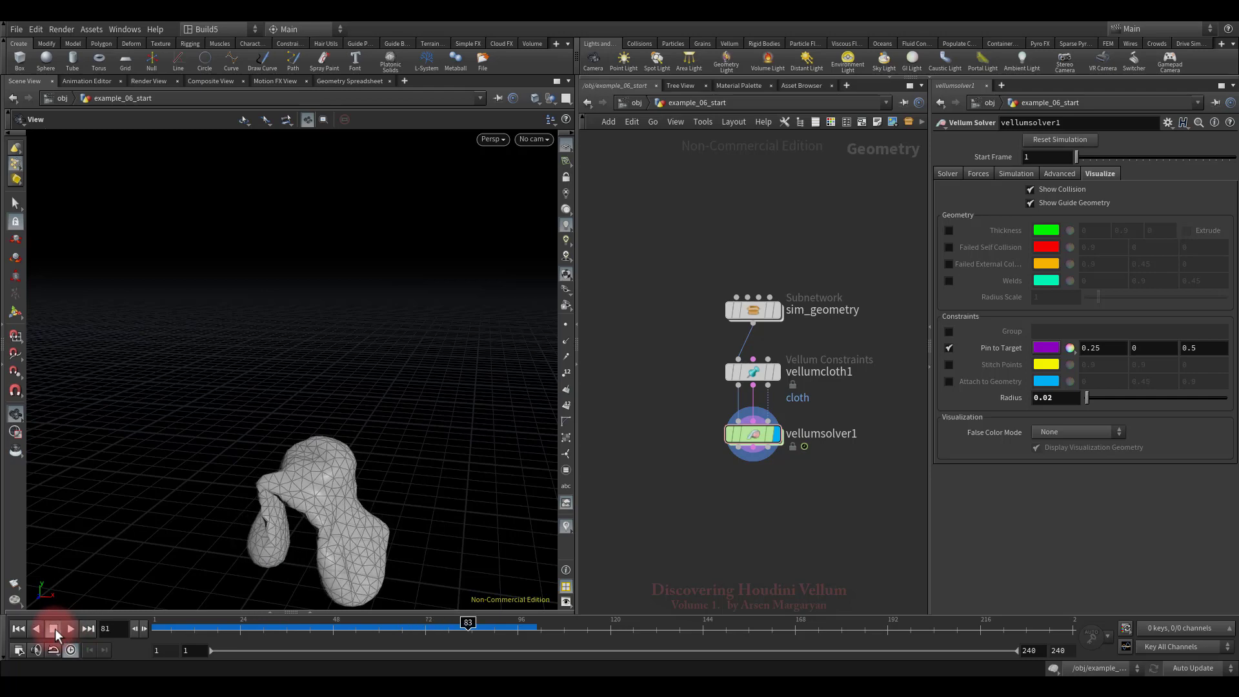
pyautogui.click(18, 629)
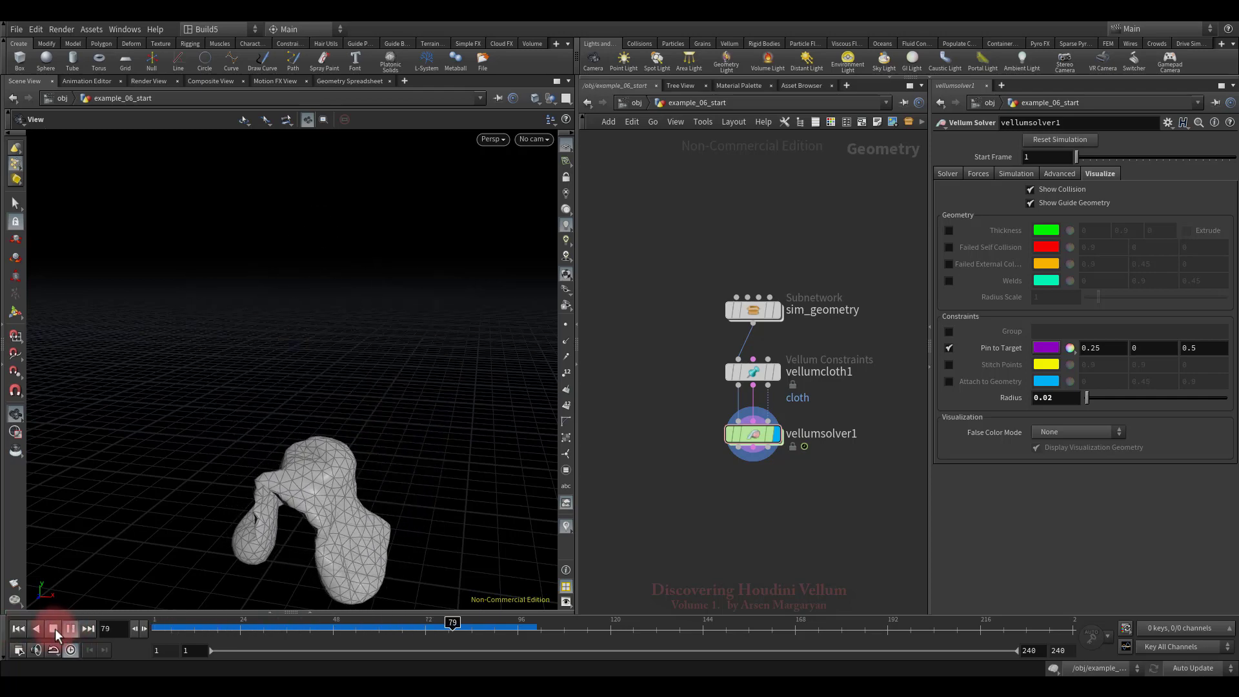
pyautogui.click(53, 628)
pyautogui.click(18, 628)
# Step: Set the bend Stiffness multiplier of vellumcloth1 to 0.1, play the simulation, and return to frame 1
pyautogui.click(752, 373)
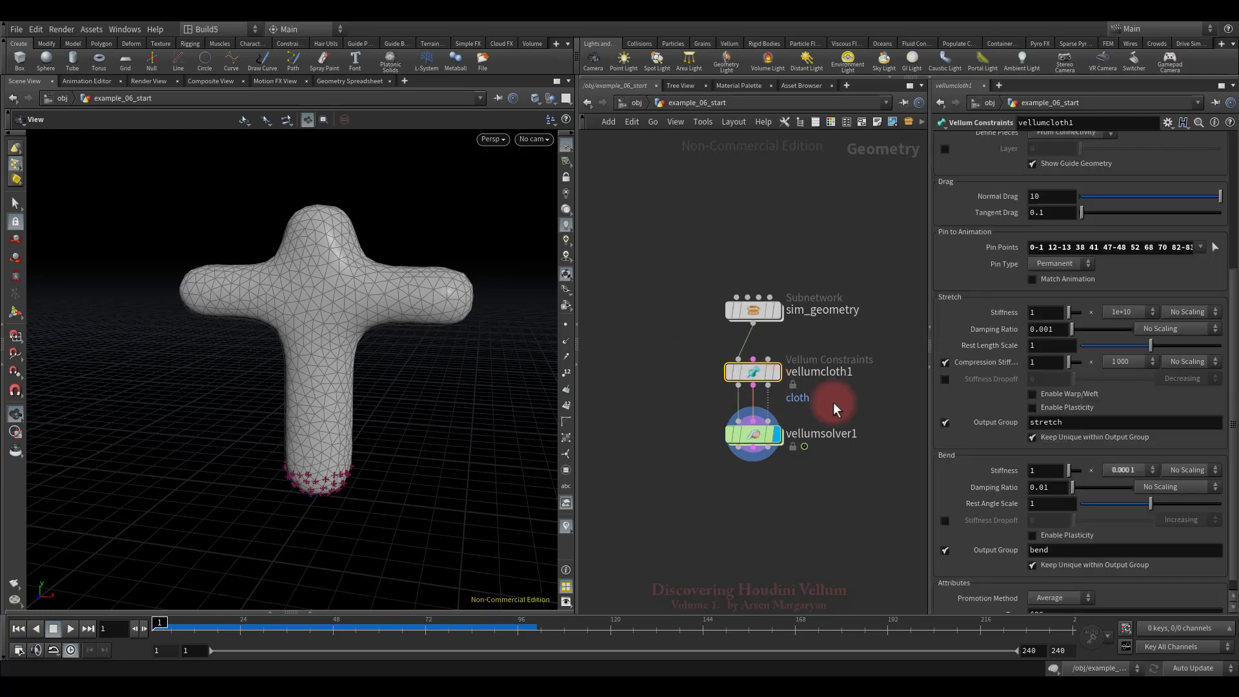
pyautogui.click(1133, 471)
pyautogui.click(1123, 339)
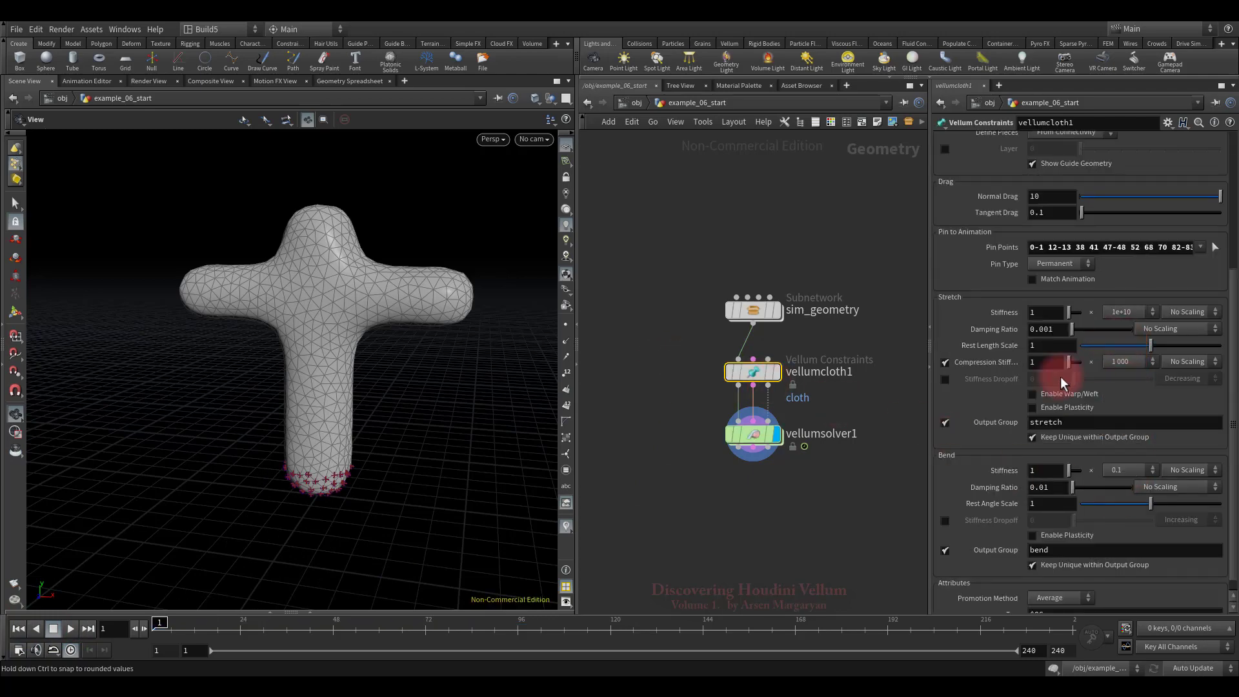
pyautogui.click(68, 629)
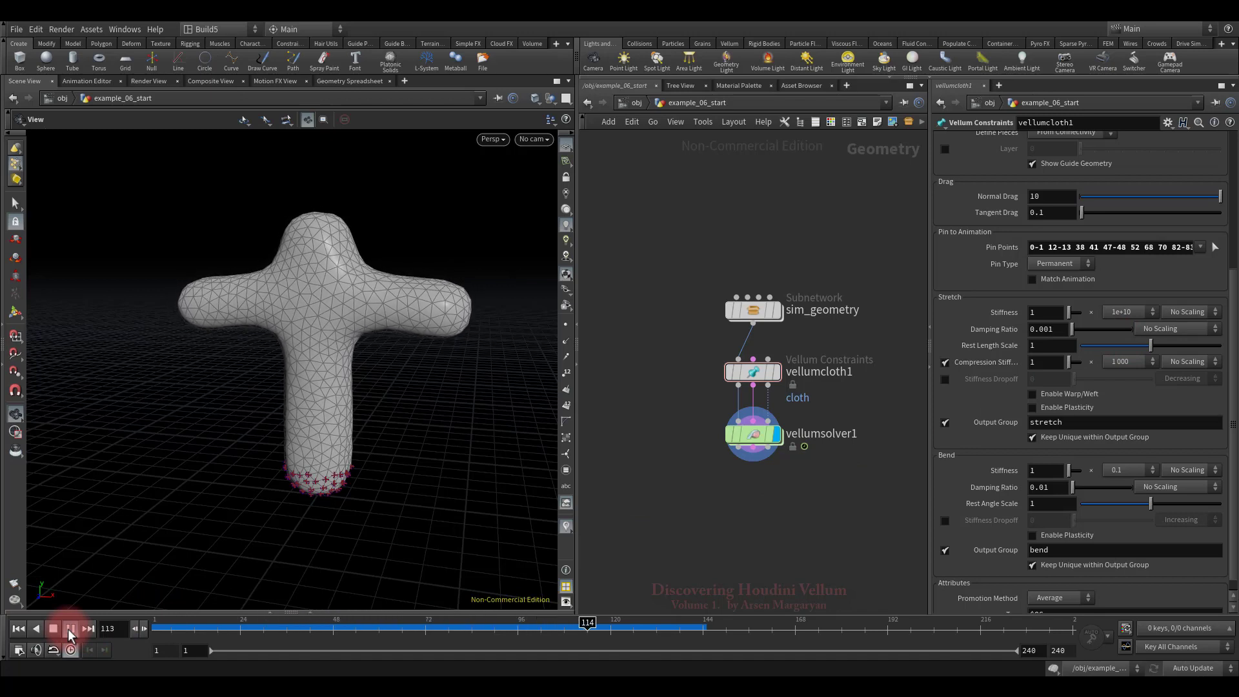
pyautogui.click(18, 629)
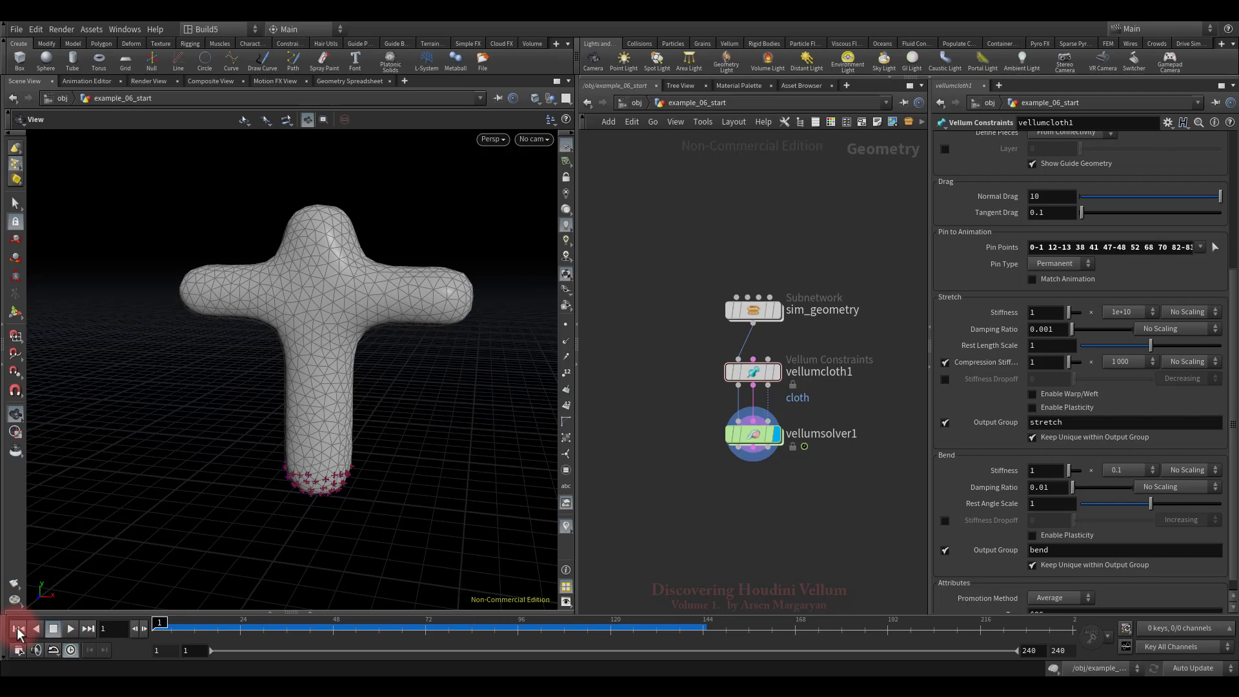
# Step: Add a POP Wind node inside vellumsolver1's forces network and connect its output to force_output
pyautogui.click(750, 436)
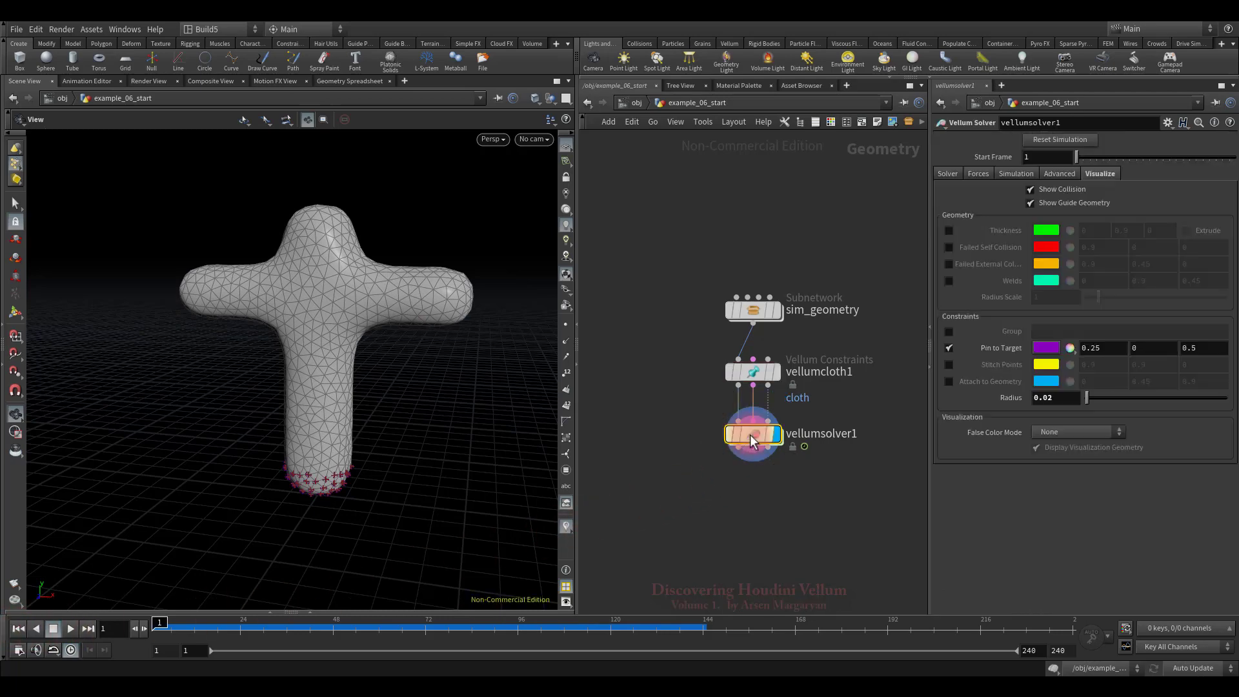
pyautogui.doubleClick(750, 435)
pyautogui.moveTo(750, 435); pyautogui.dragTo(756, 407, button='middle')
pyautogui.press('Tab')
pyautogui.write('pop')
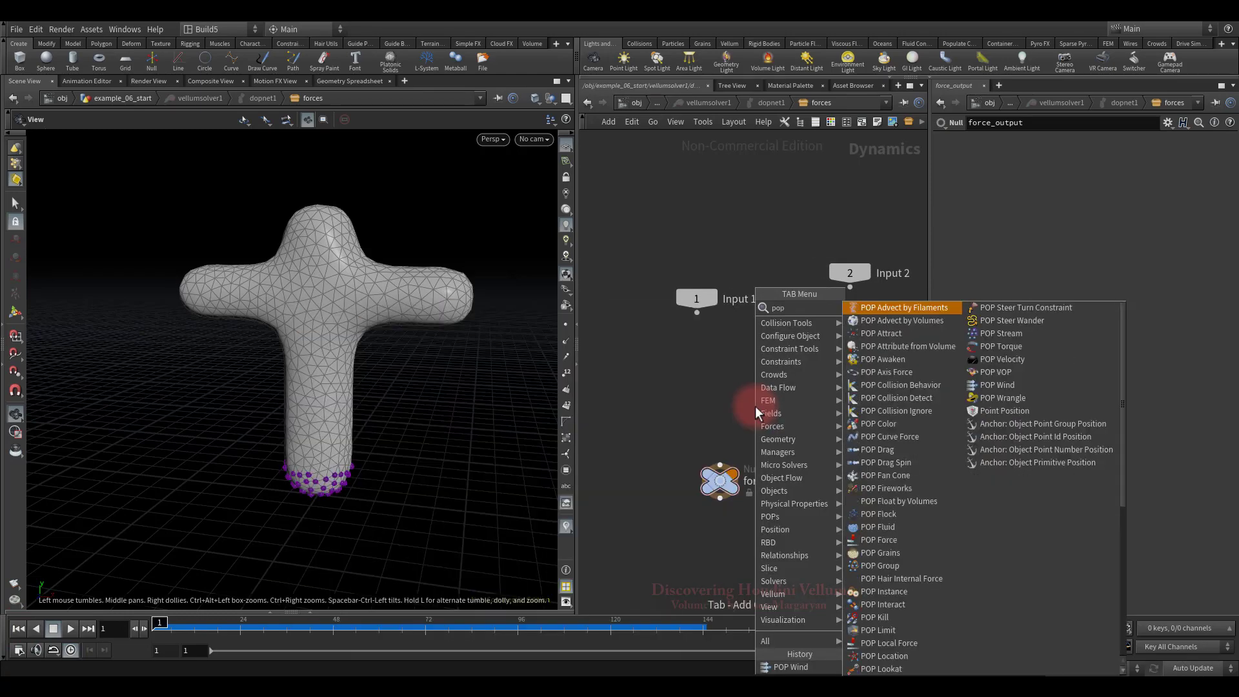
pyautogui.write(' force')
pyautogui.click(877, 310)
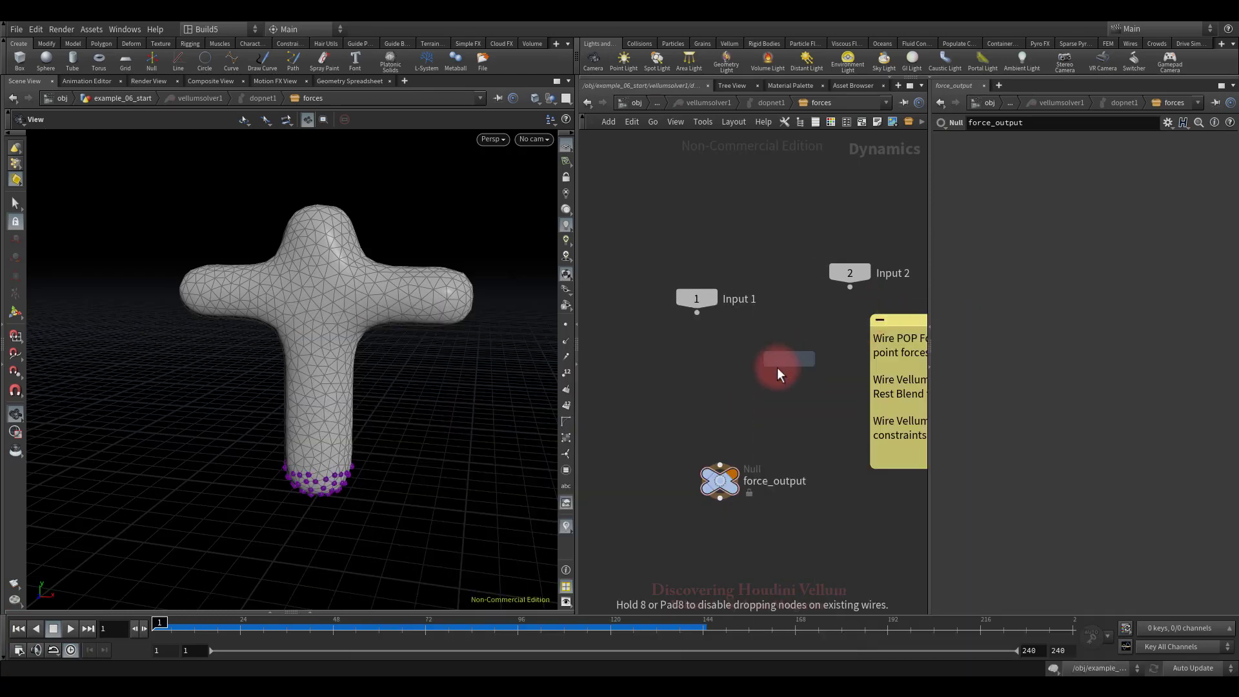
pyautogui.click(725, 374)
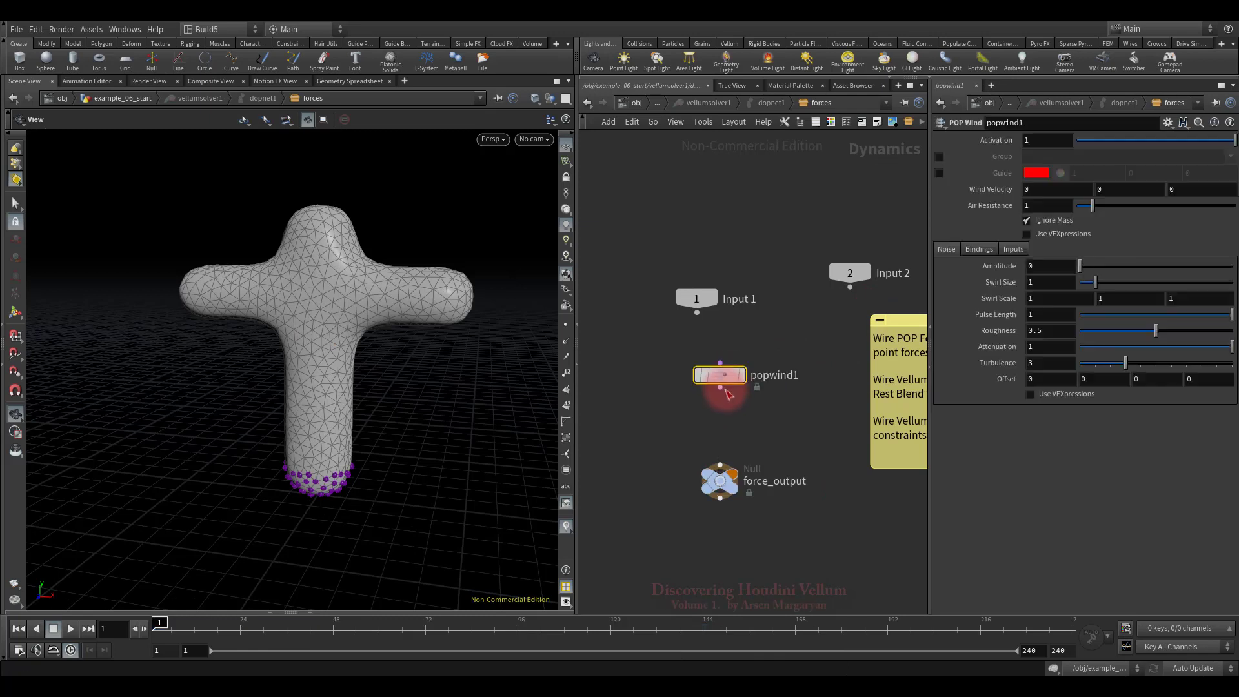
pyautogui.click(720, 388)
pyautogui.click(722, 455)
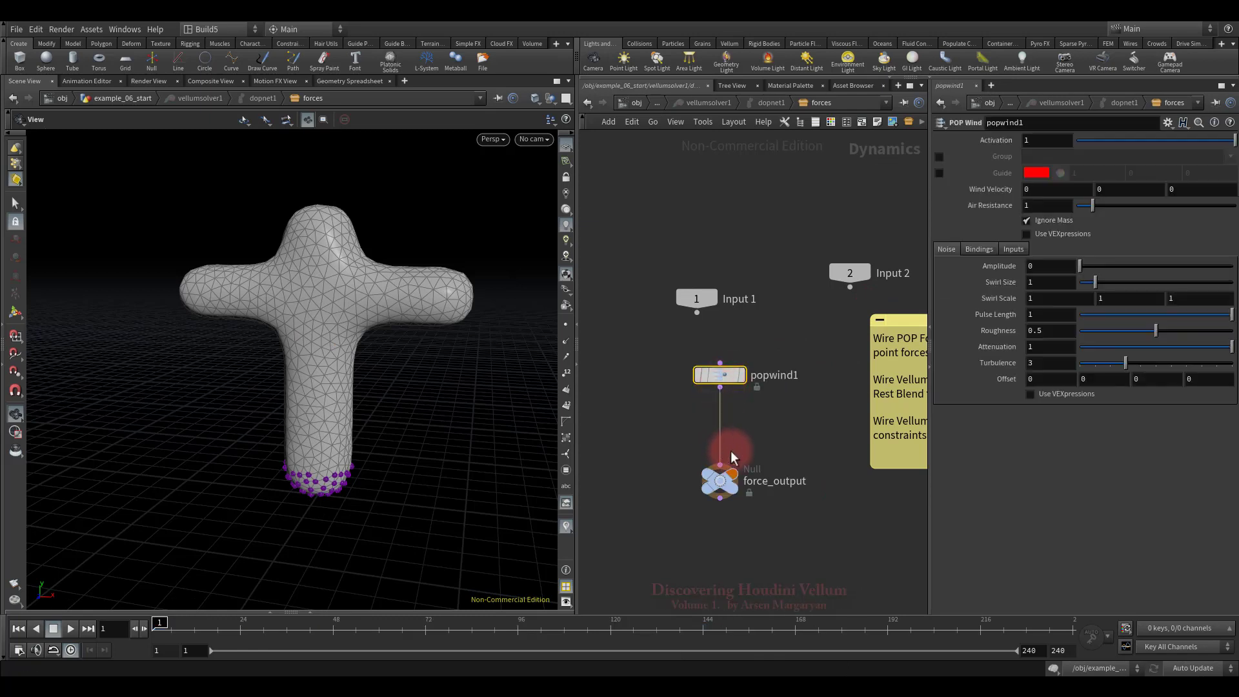
# Step: Set the POP Wind's noise Amplitude to 5, Swirl Size to 0.5, Roughness to 0.75, Turbulence to 4, and Y Wind Velocity to 2.5
pyautogui.click(1061, 266)
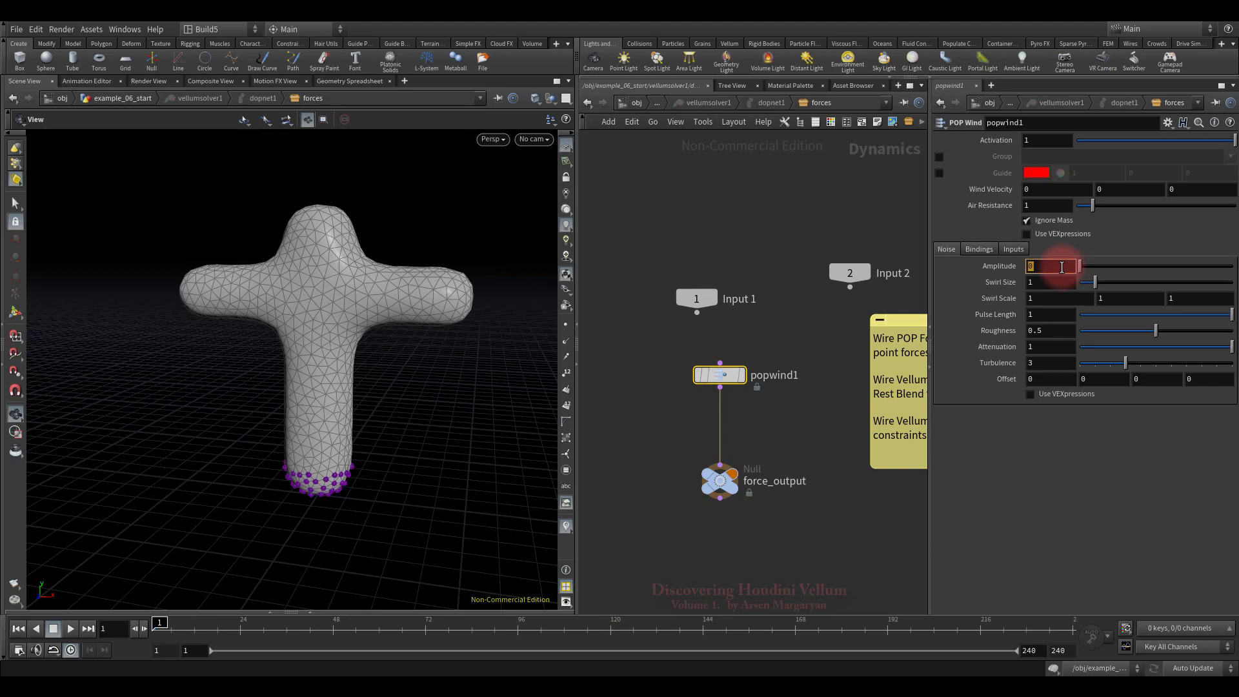
pyautogui.write('5')
pyautogui.press('Return')
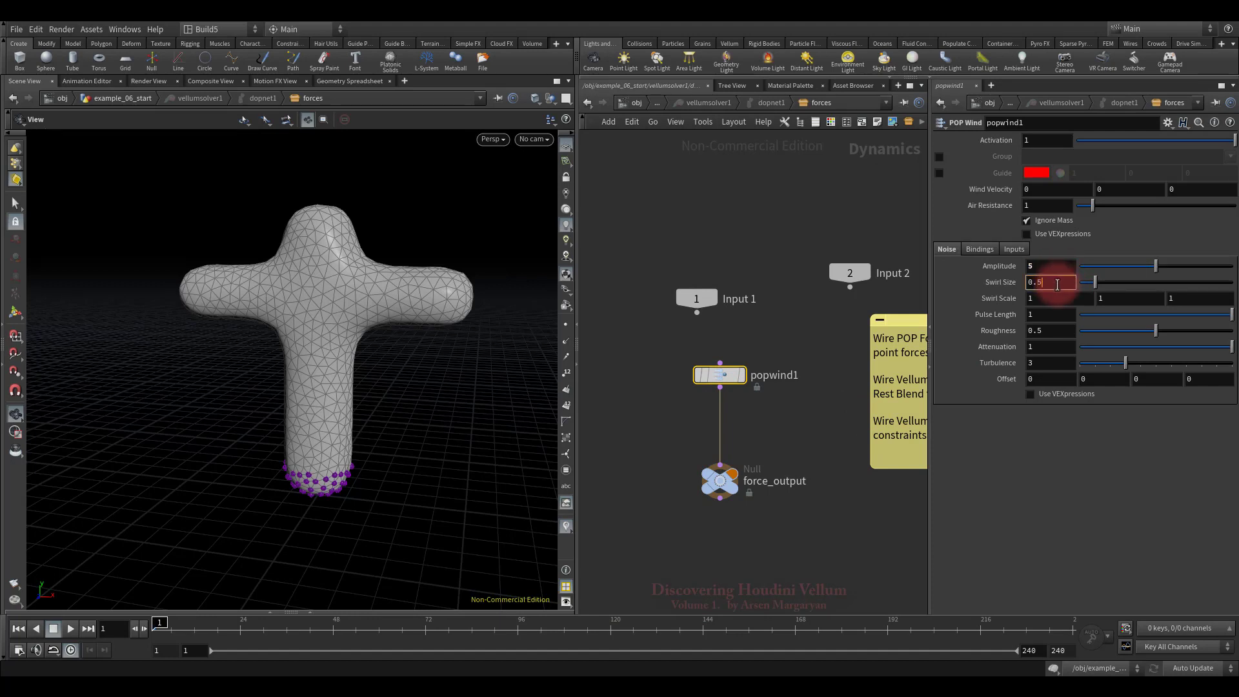
pyautogui.click(1047, 331)
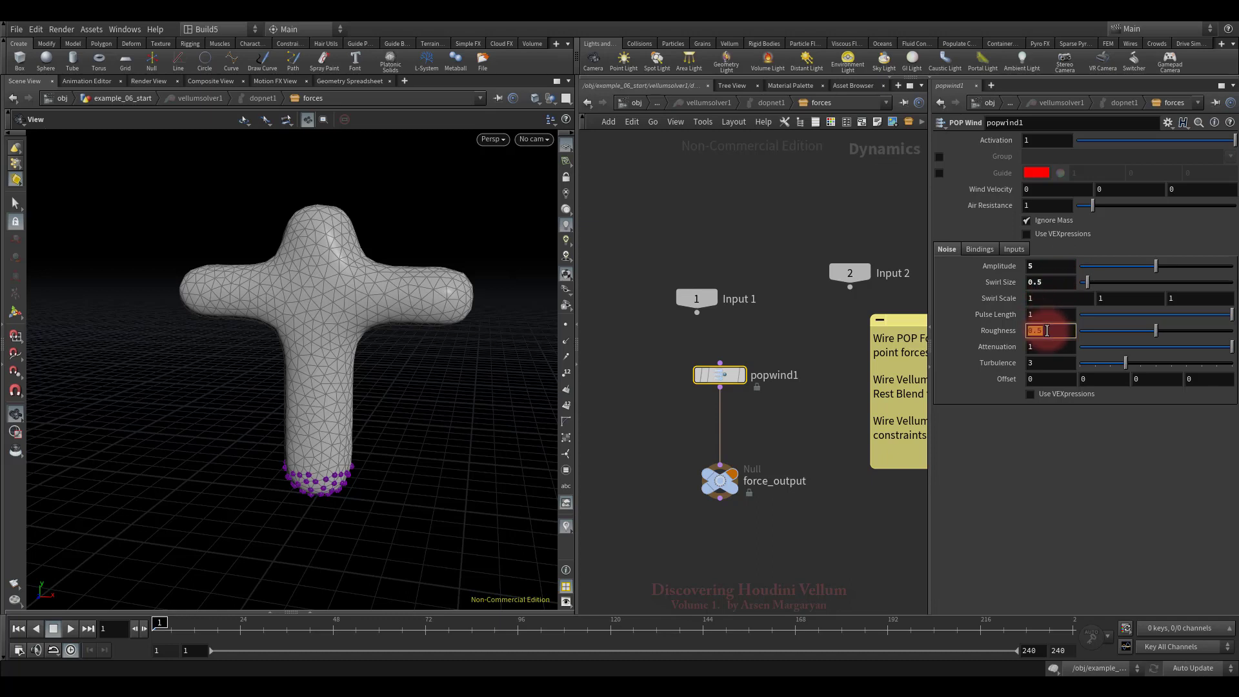
pyautogui.write('5')
pyautogui.press('Return')
pyautogui.click(1048, 363)
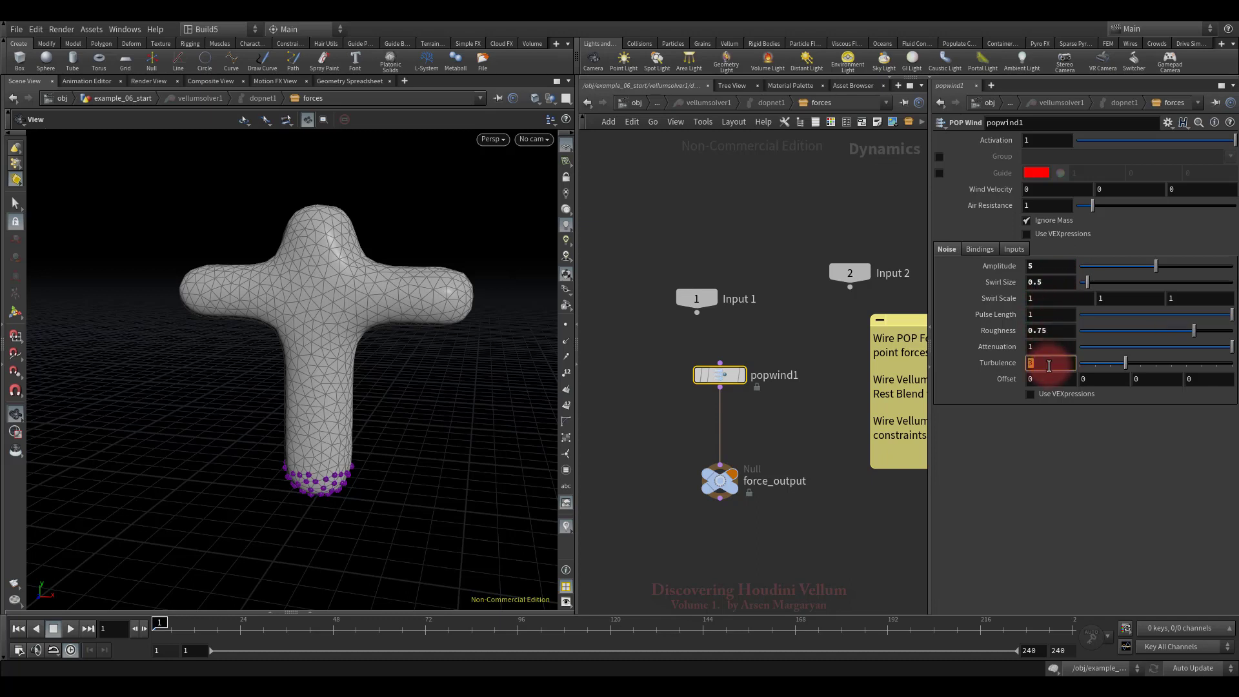
pyautogui.press('Return')
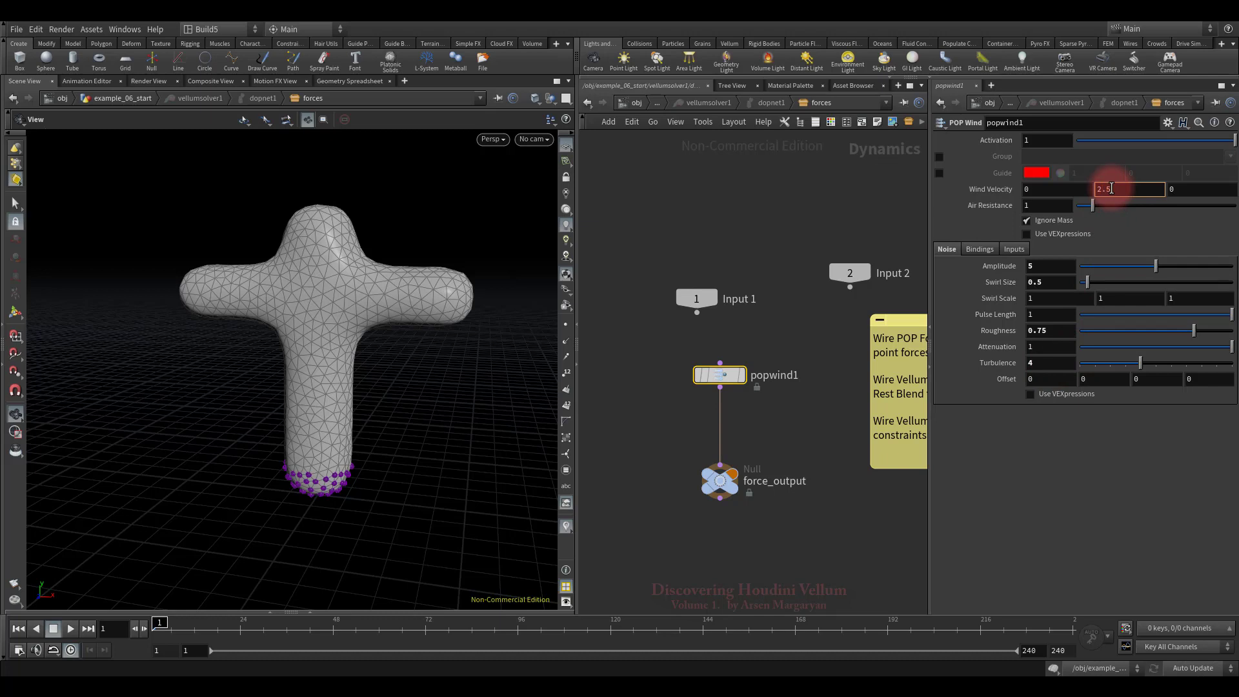
pyautogui.press('Return')
# Step: Go back up to the example_06_start network, play the simulation with wind, then stop and return to frame 1
pyautogui.click(658, 104)
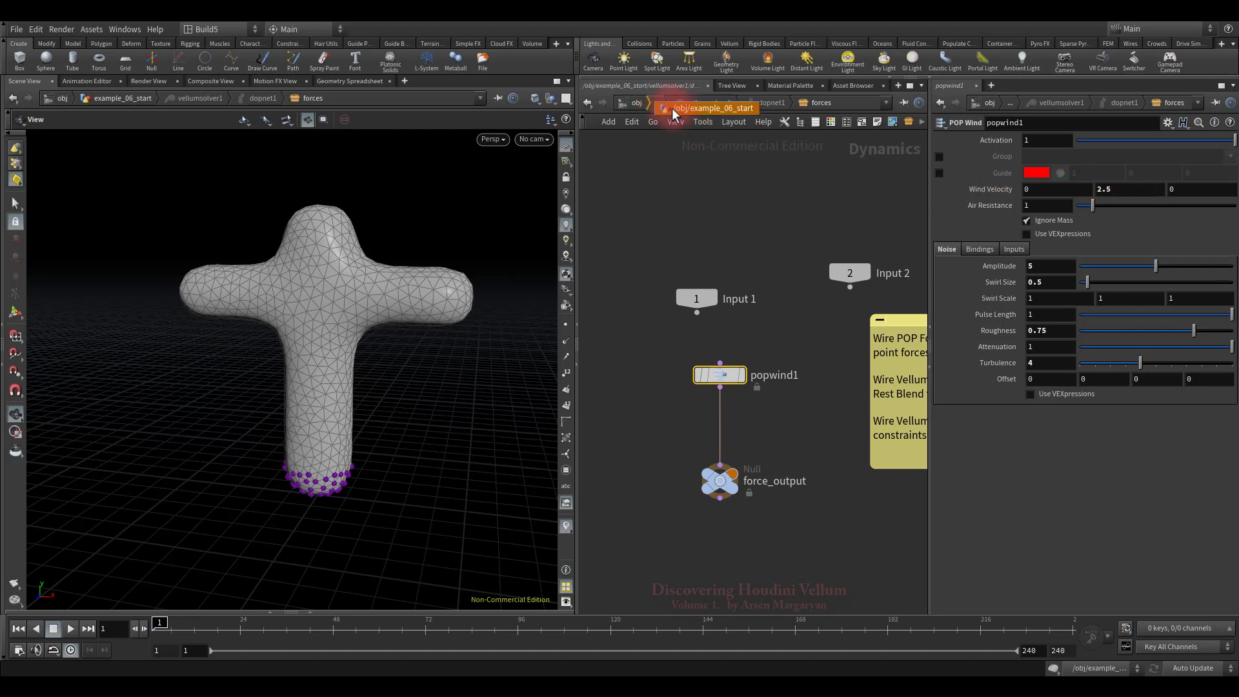
pyautogui.click(70, 629)
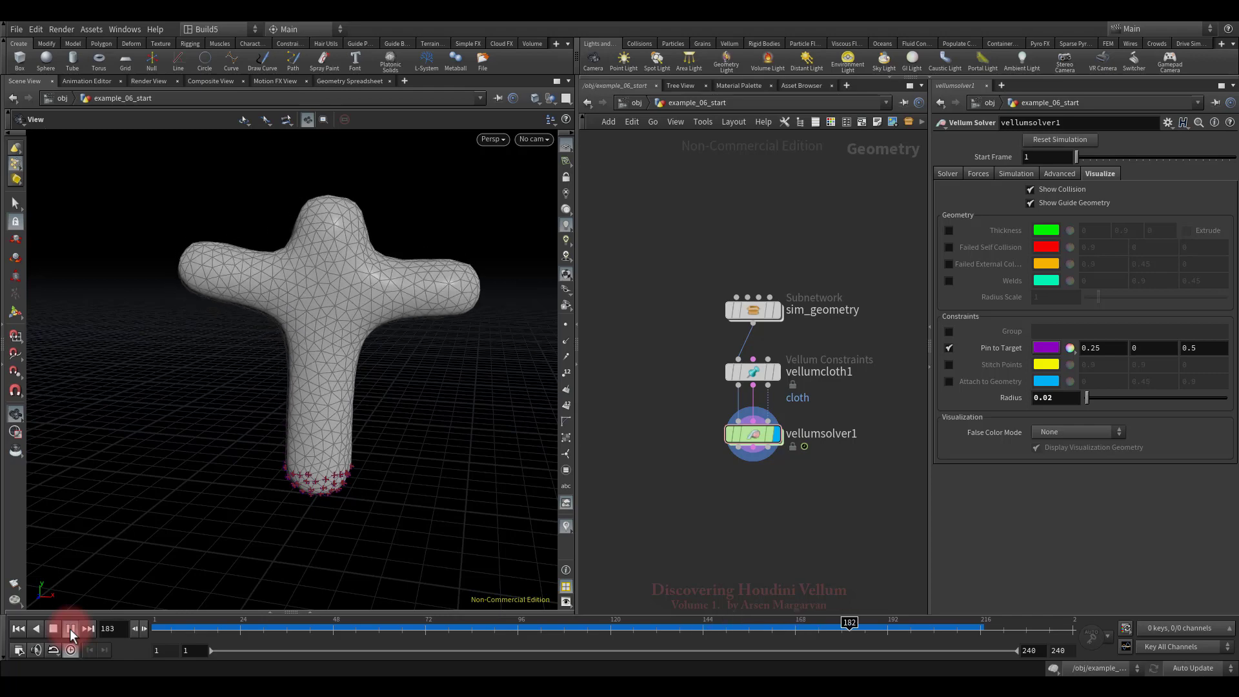
pyautogui.click(53, 628)
pyautogui.click(19, 629)
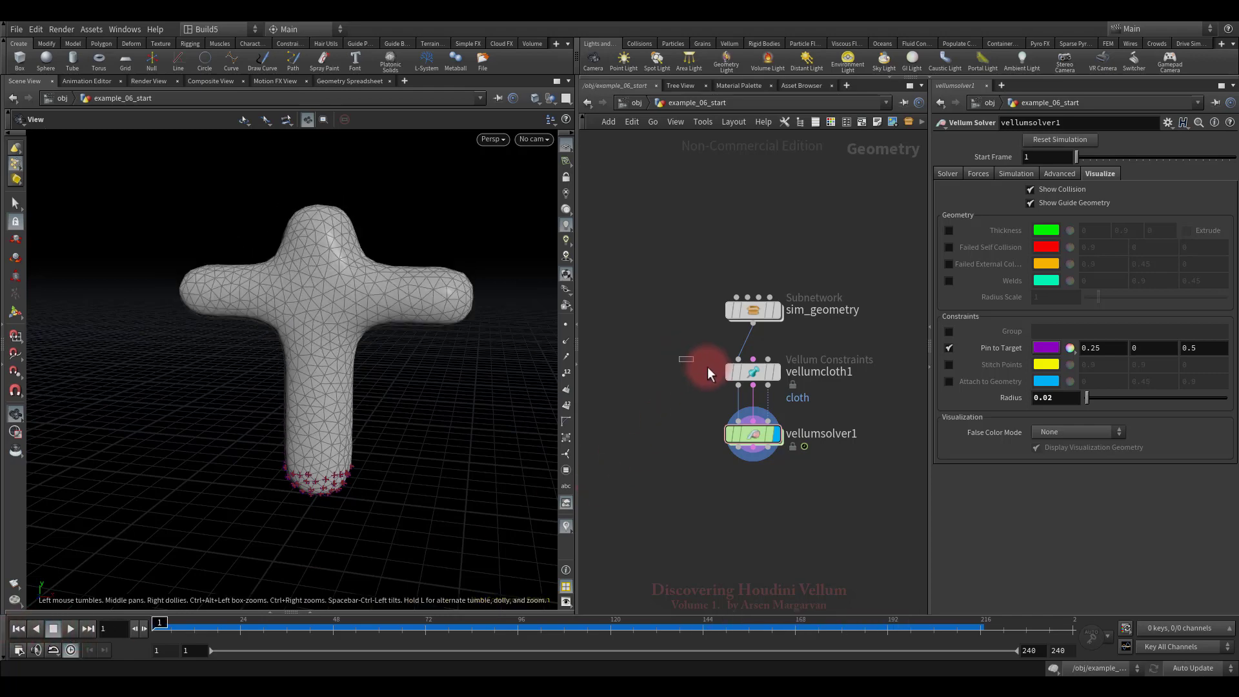
# Step: Enable the bend Stiffness Dropoff on vellumcloth1 and keep its direction as Increasing
pyautogui.moveTo(707, 367); pyautogui.dragTo(782, 390)
pyautogui.click(943, 521)
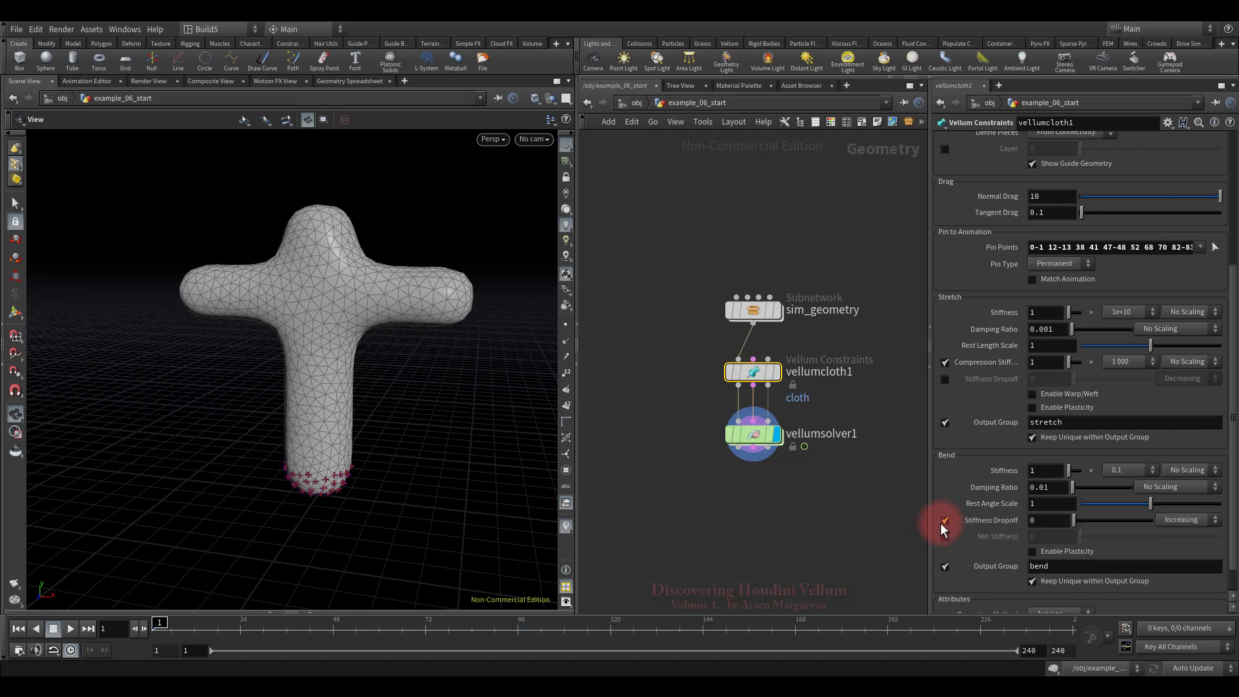
pyautogui.click(1176, 520)
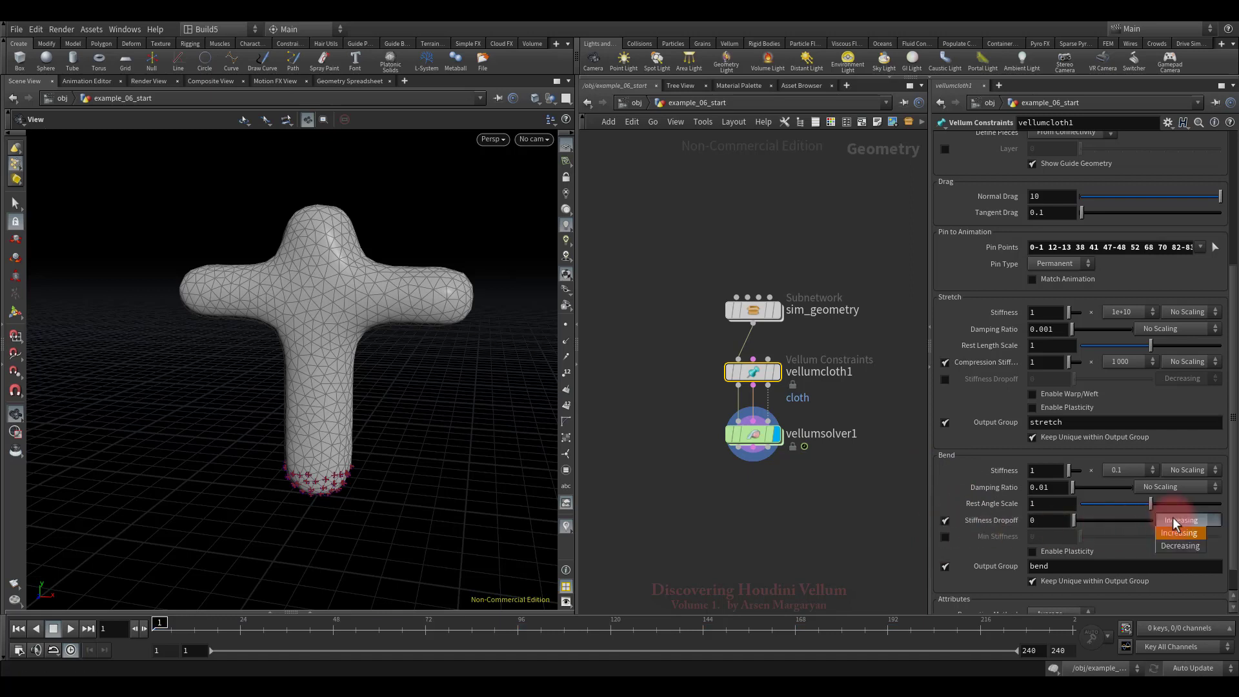
pyautogui.click(1178, 532)
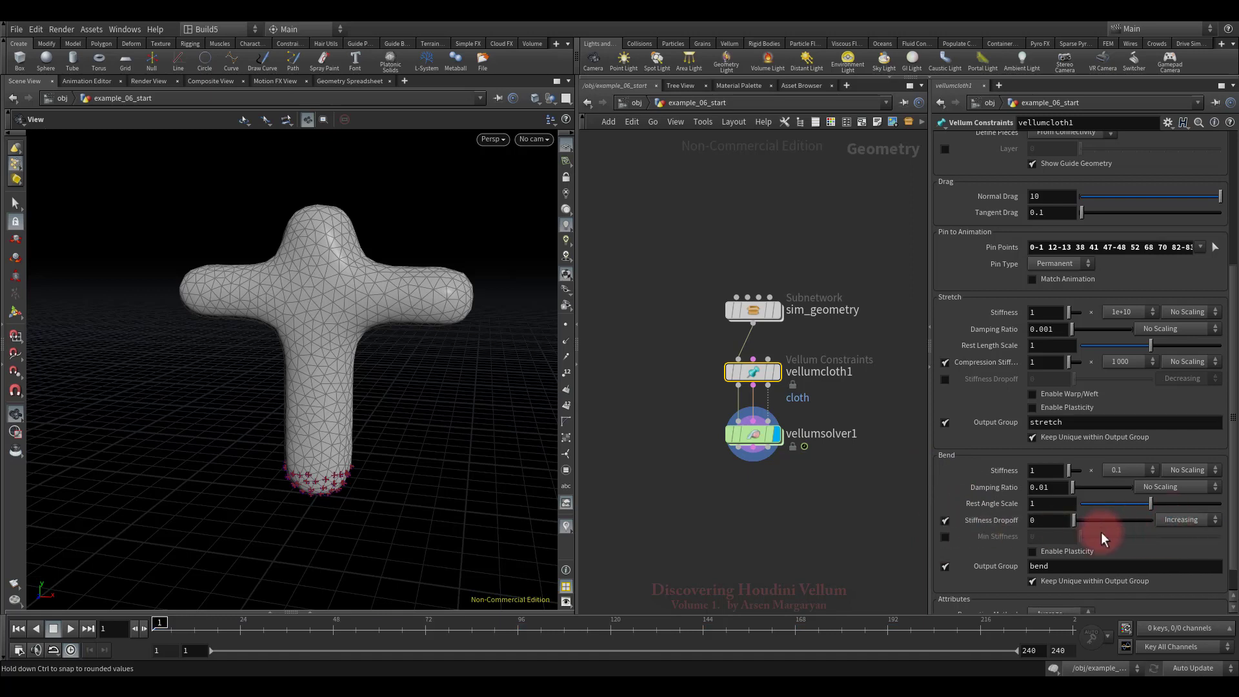
# Step: Set the bend Stiffness Dropoff on vellumcloth1 to 20 and play the wind simulation twice, returning to frame 1 after each run
pyautogui.click(1043, 520)
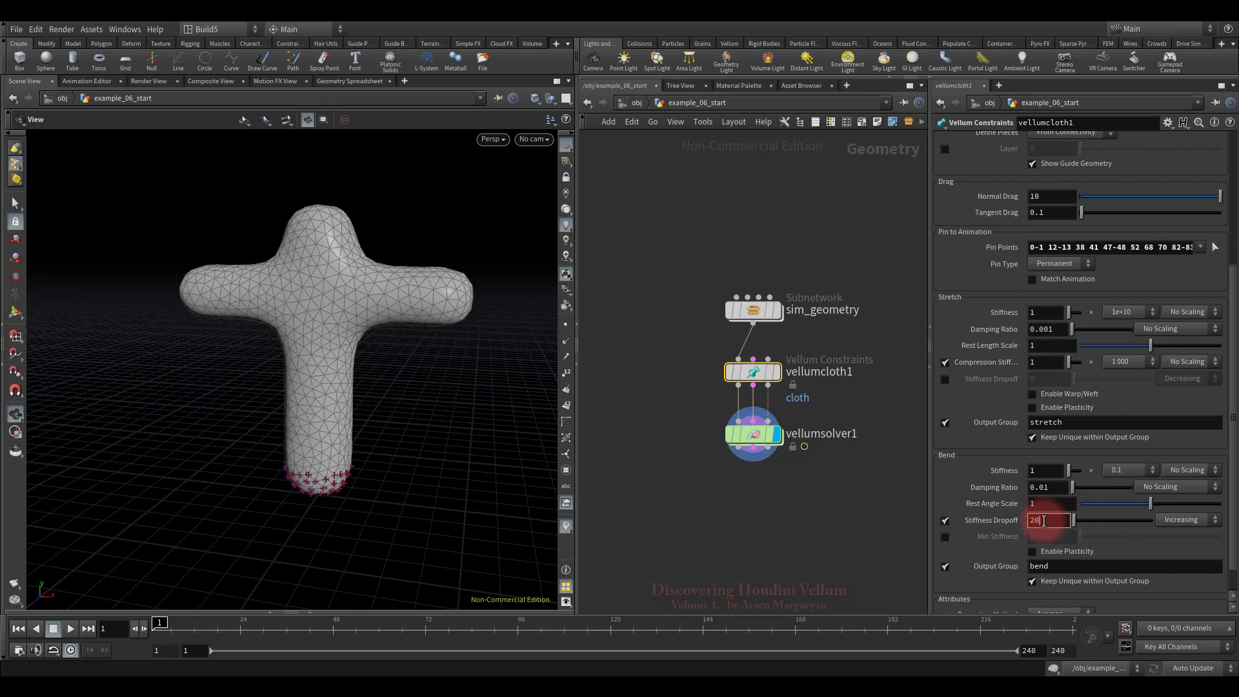
pyautogui.press('Return')
pyautogui.click(71, 628)
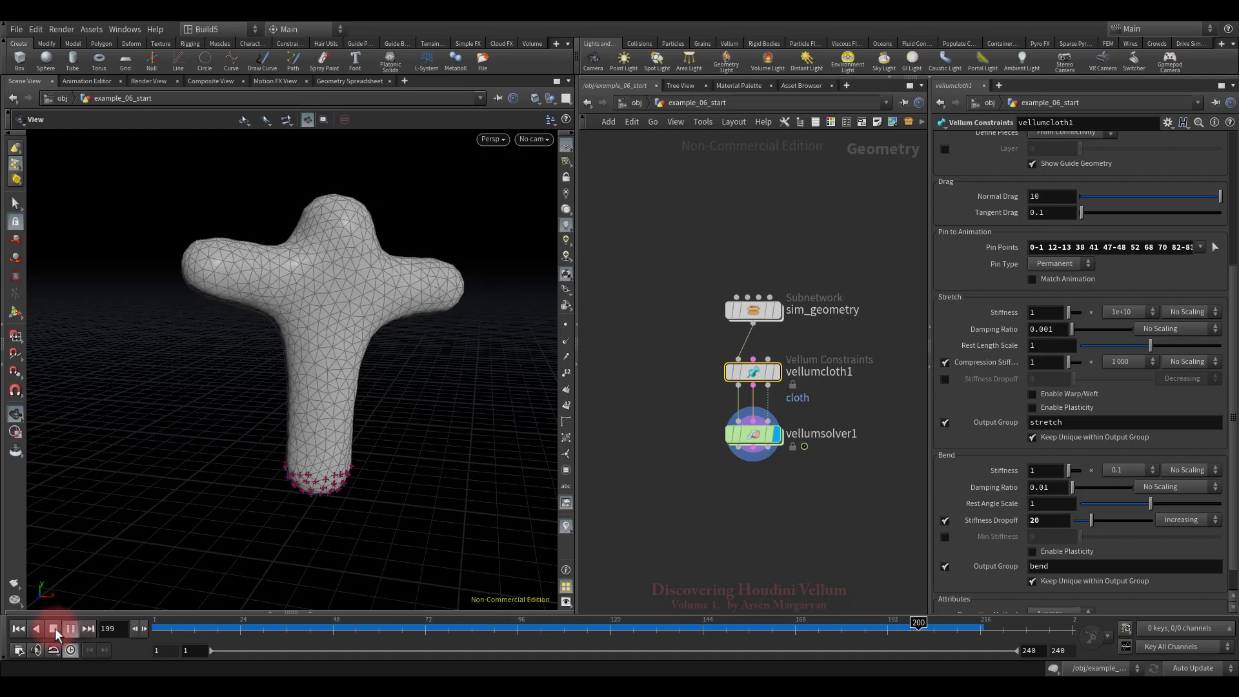
pyautogui.click(54, 629)
pyautogui.click(21, 628)
pyautogui.click(72, 628)
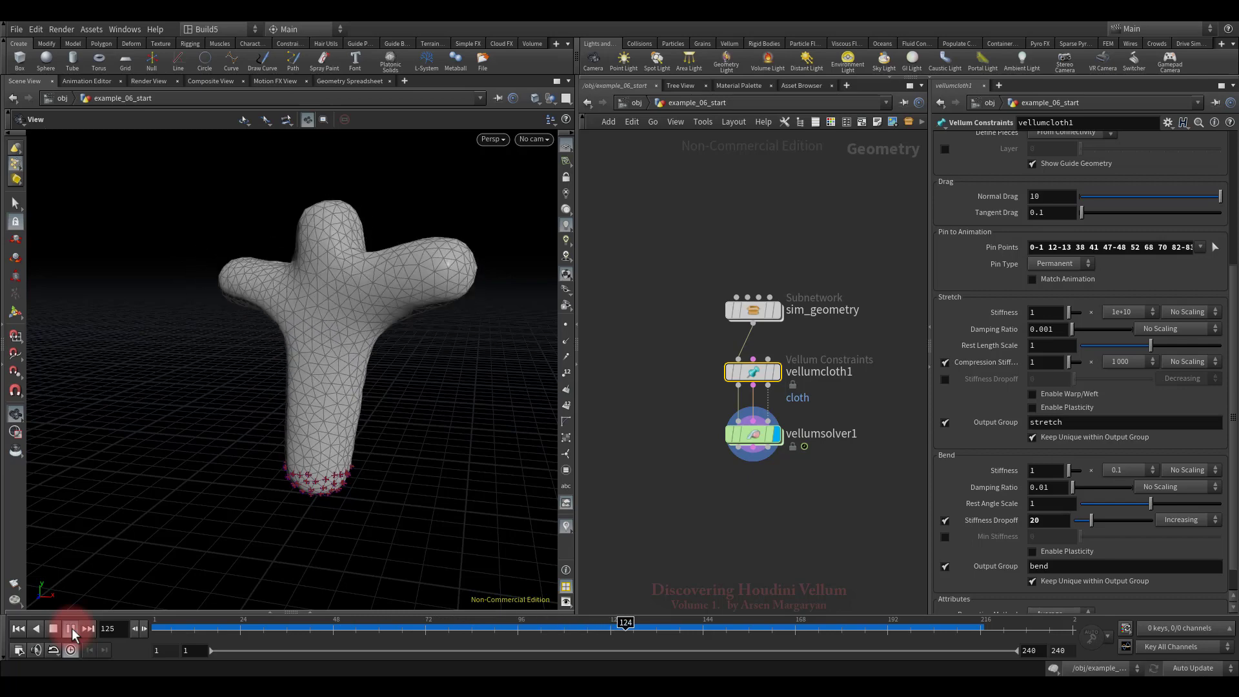
pyautogui.click(54, 629)
pyautogui.click(18, 628)
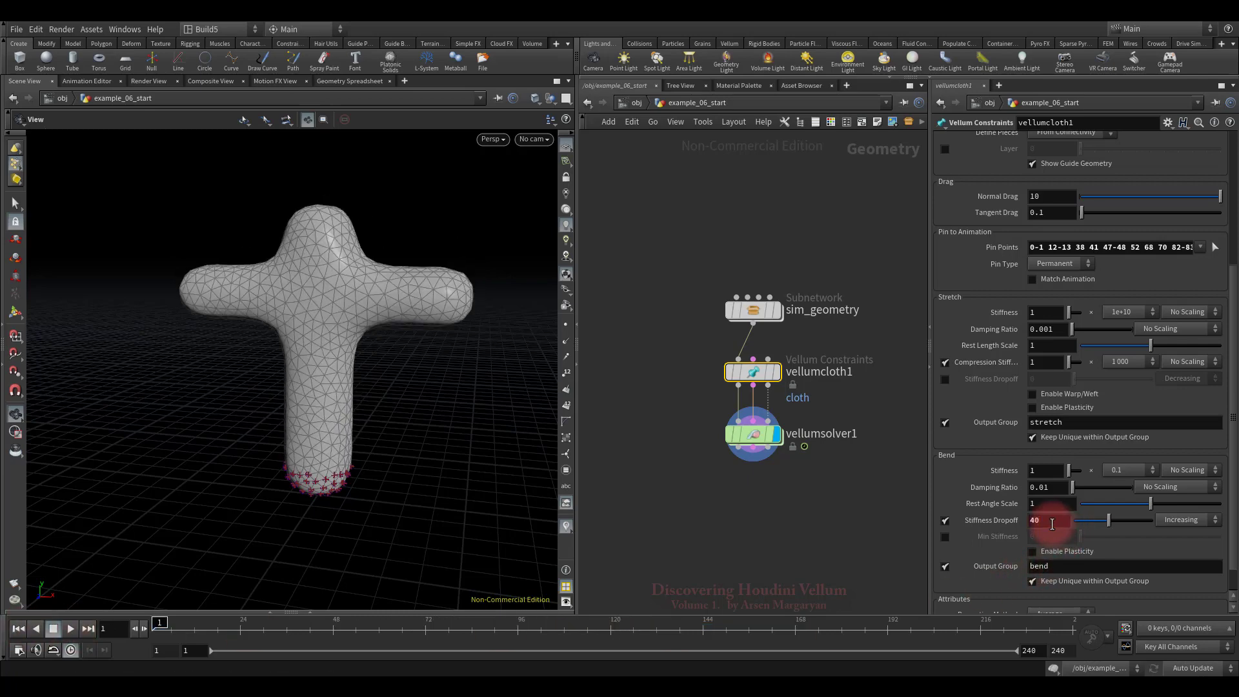
# Step: Simulate the cross-shaped cloth with a bend Stiffness Dropoff of 40, then of 90, returning to frame 1 after each run
pyautogui.click(71, 629)
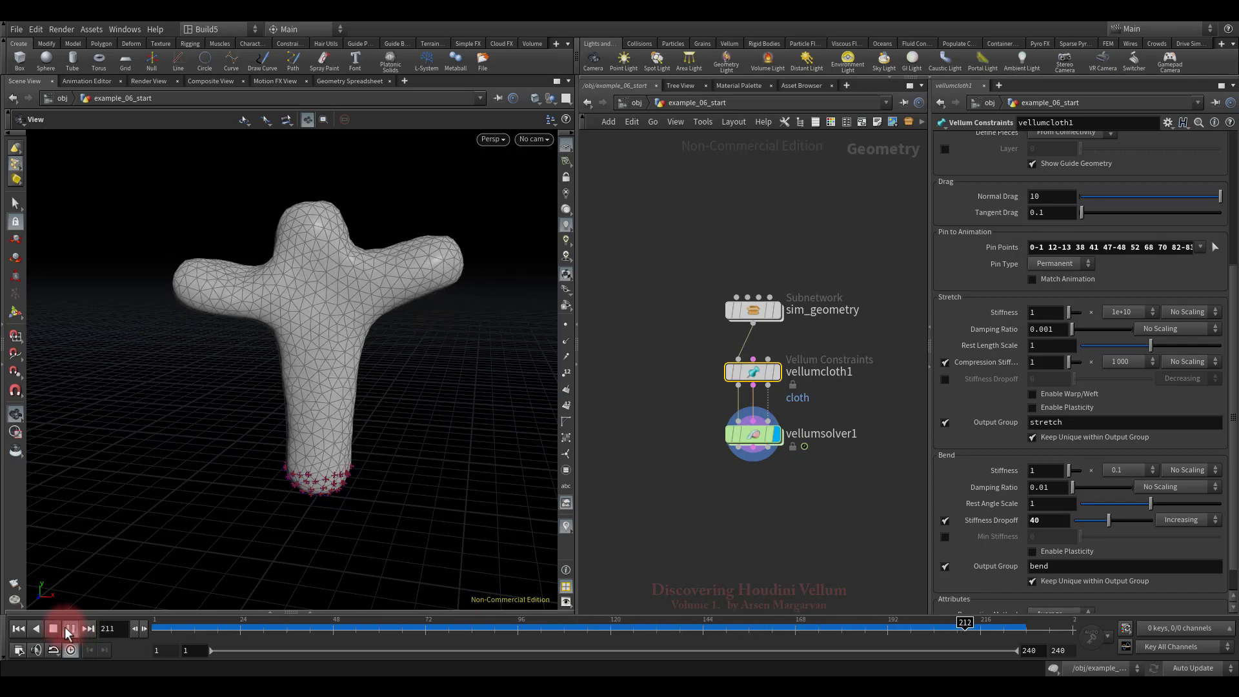
pyautogui.click(37, 632)
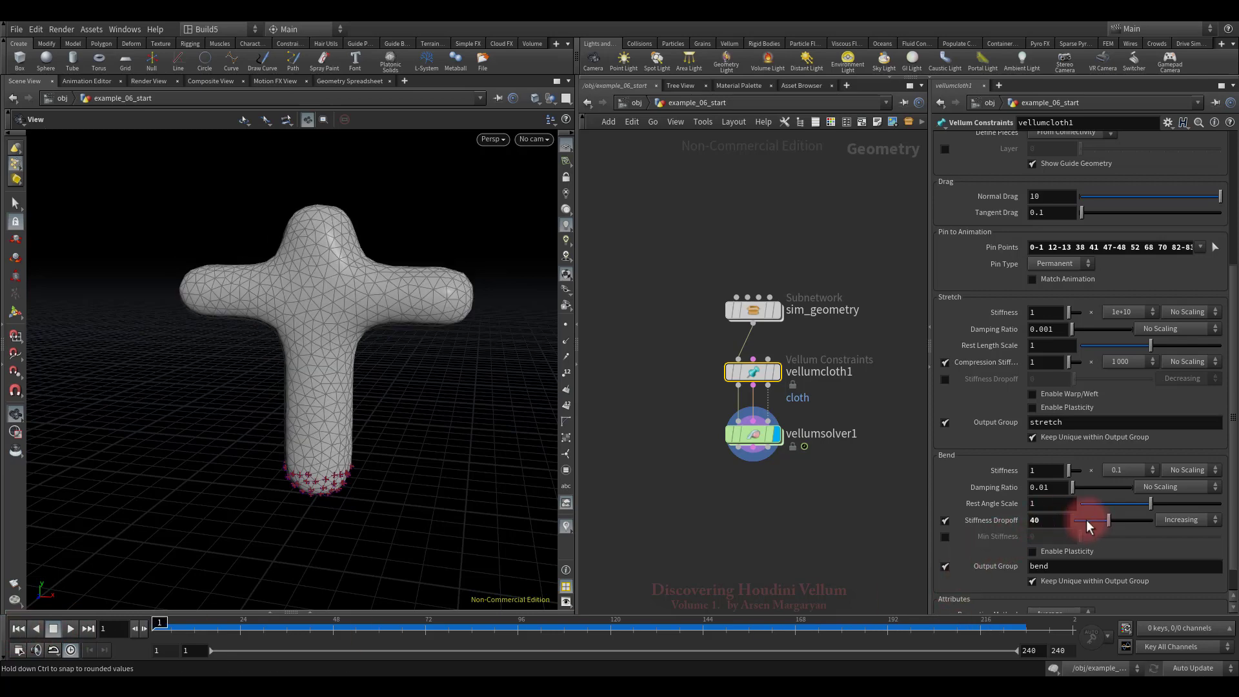
pyautogui.moveTo(1109, 518); pyautogui.dragTo(1163, 521)
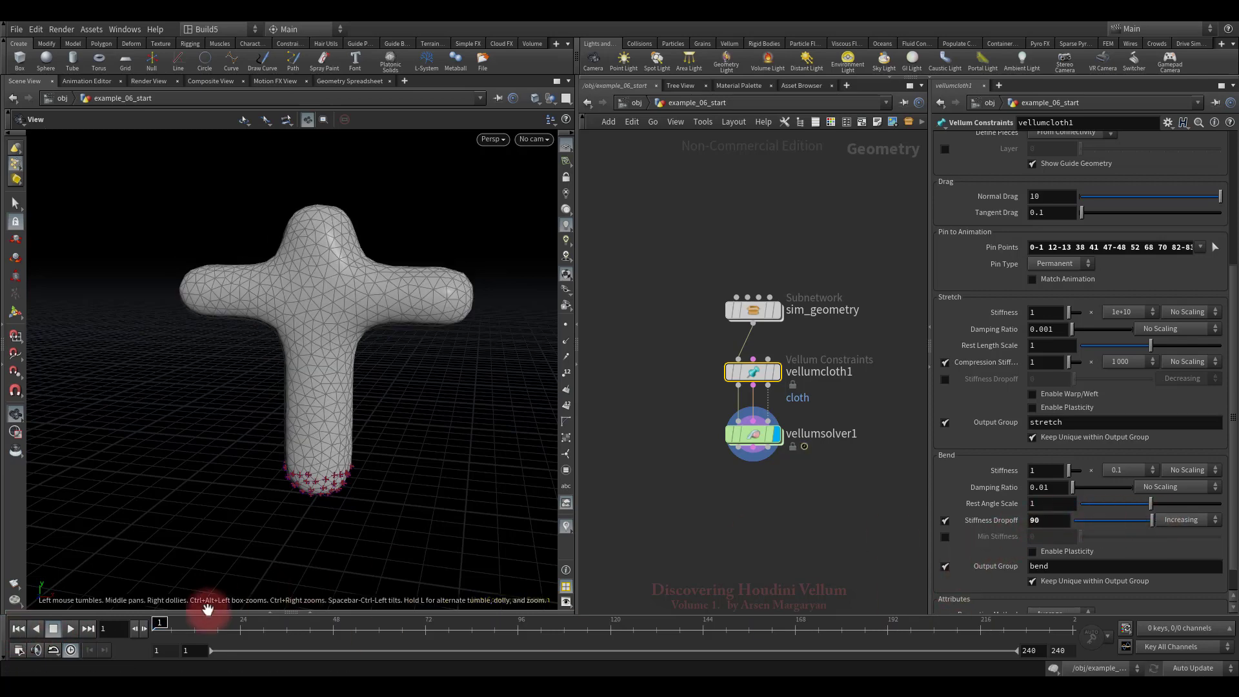
pyautogui.click(71, 630)
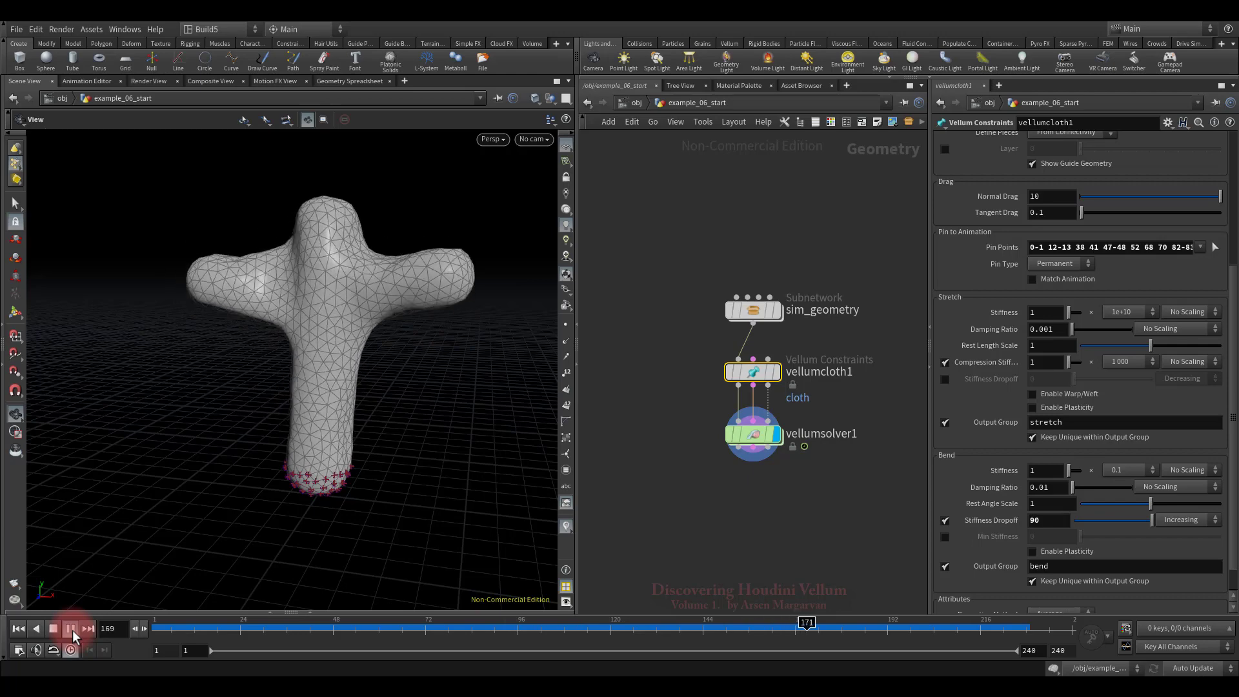
pyautogui.click(71, 628)
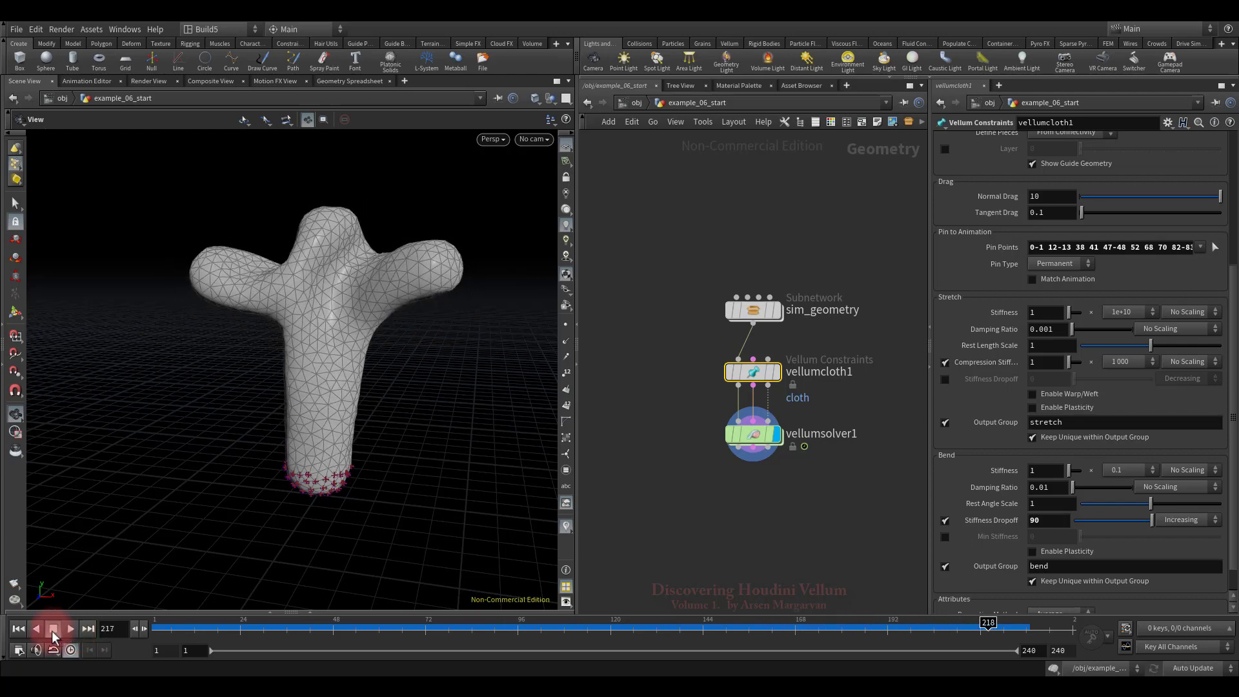
pyautogui.click(18, 628)
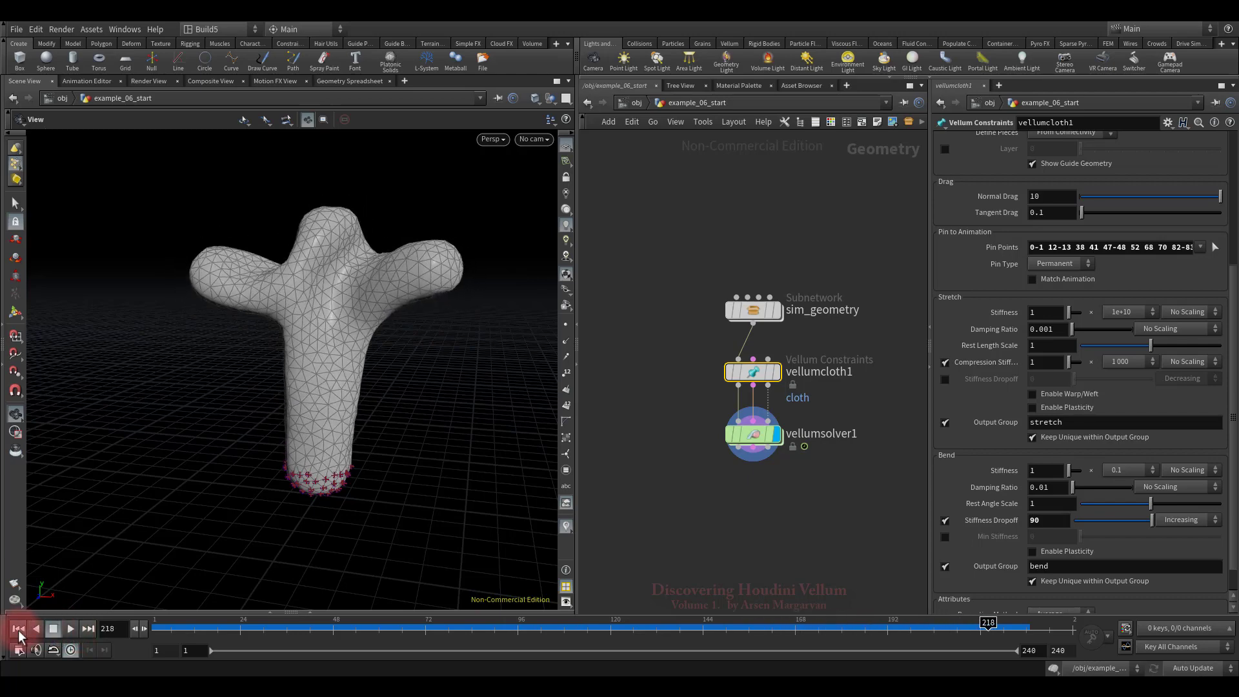
# Step: Play the torus cloth simulation in the grid_object1 network, then stop it and return to frame 1
pyautogui.click(671, 443)
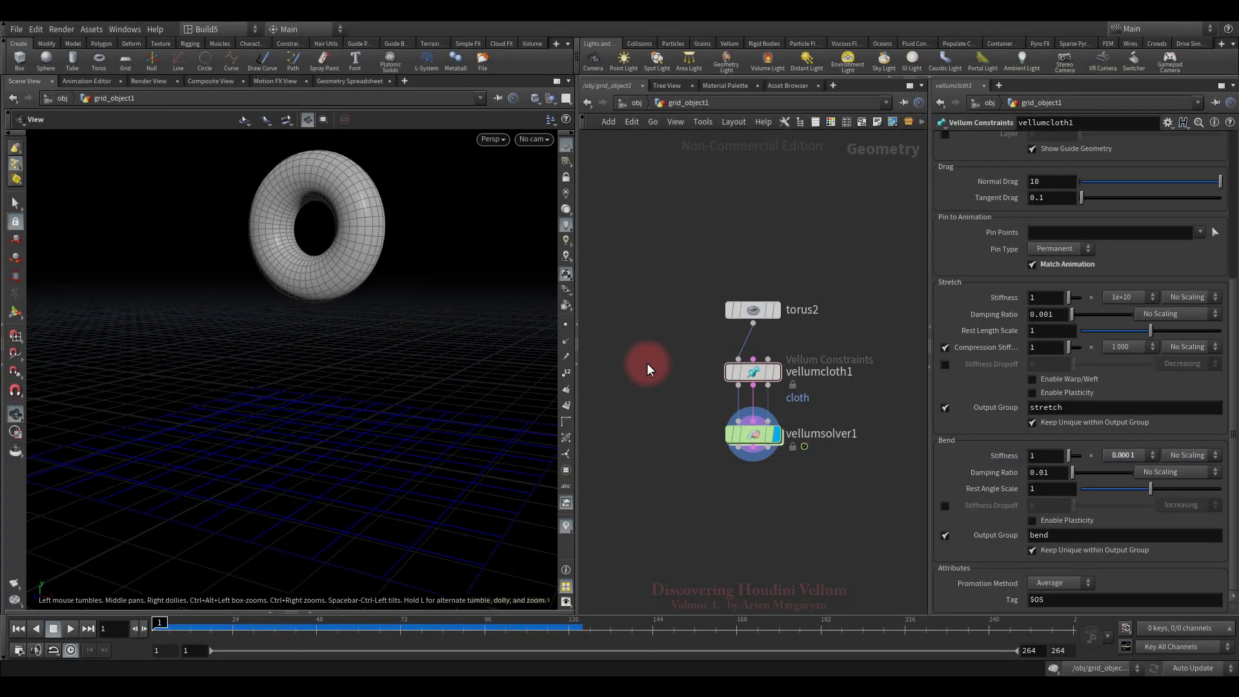
pyautogui.click(71, 629)
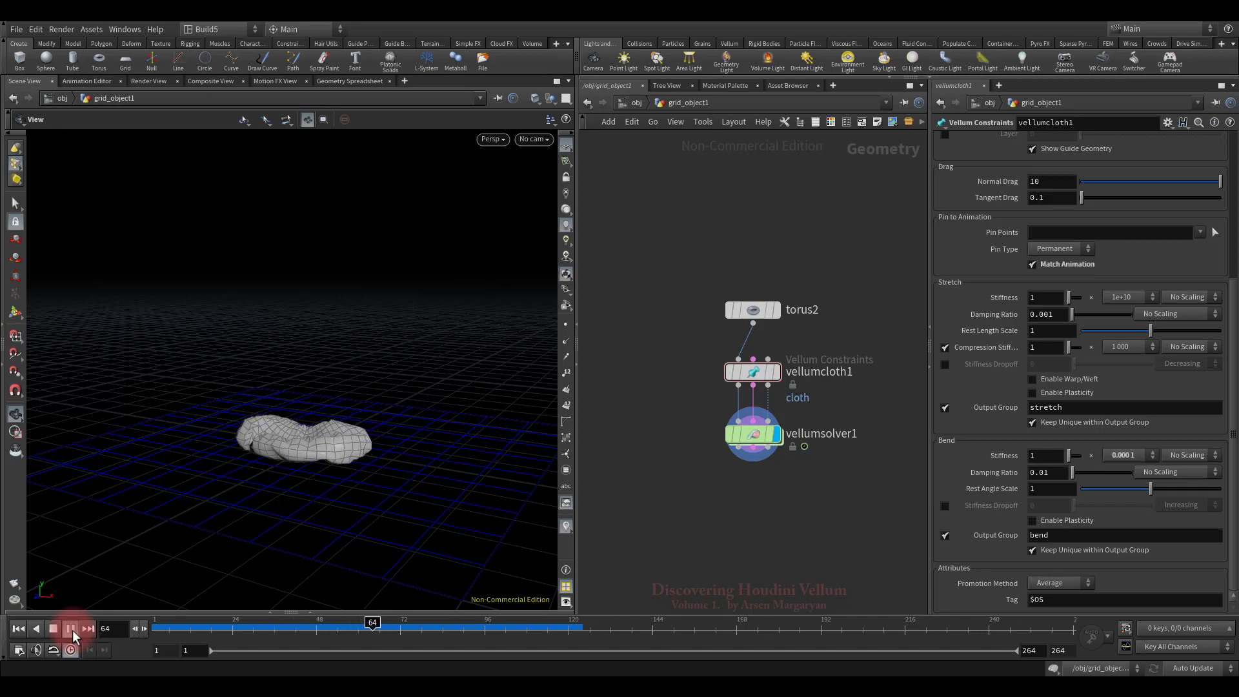
pyautogui.click(53, 629)
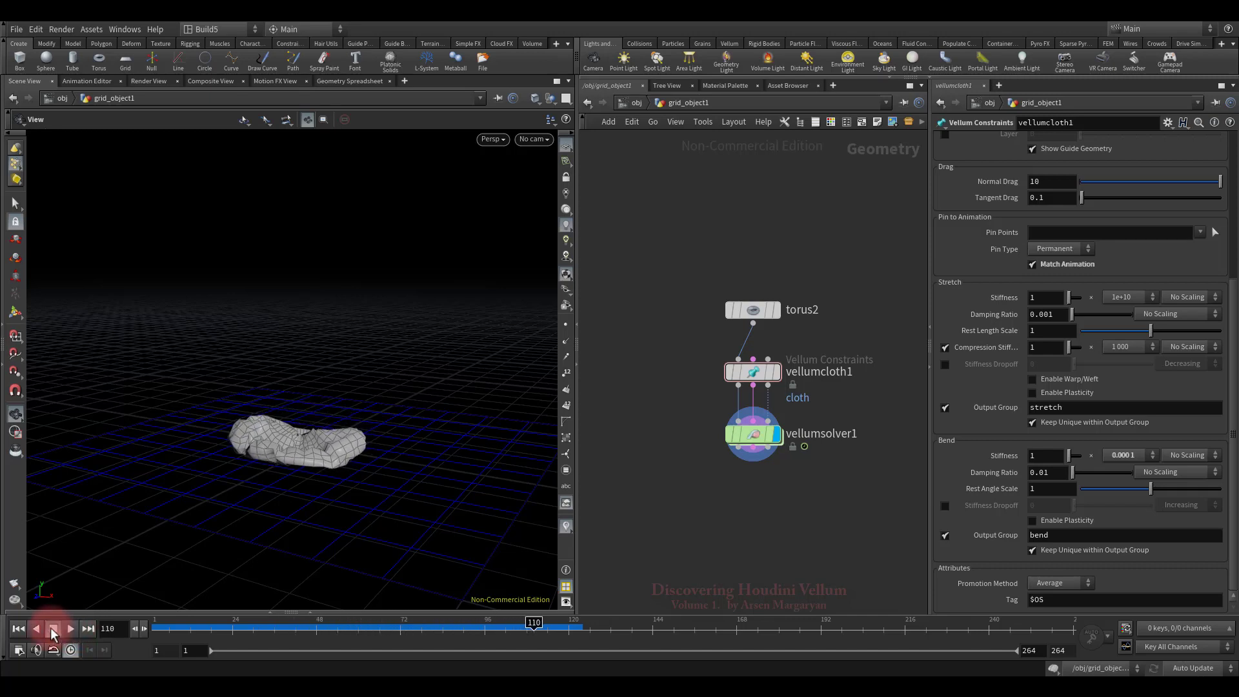
pyautogui.click(18, 629)
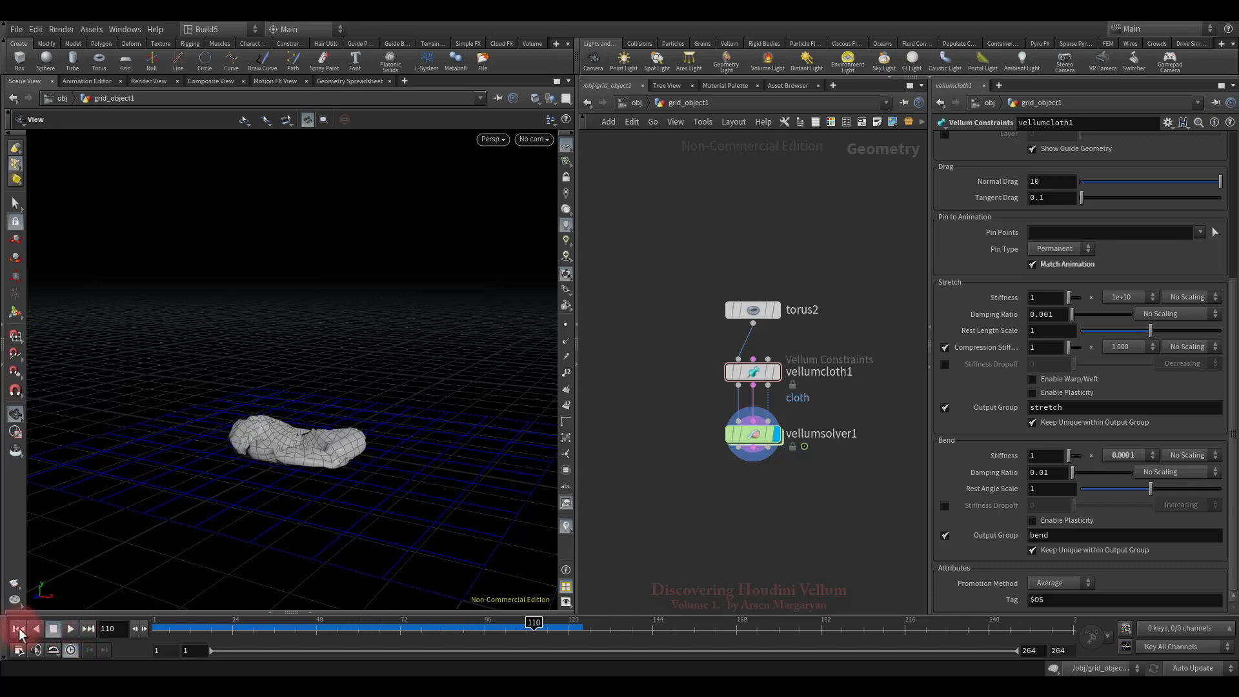
# Step: Set the torus cloth's bend Stiffness multiplier to 1 and play the simulation, then stop and return to frame 1
pyautogui.click(1119, 456)
pyautogui.click(1115, 309)
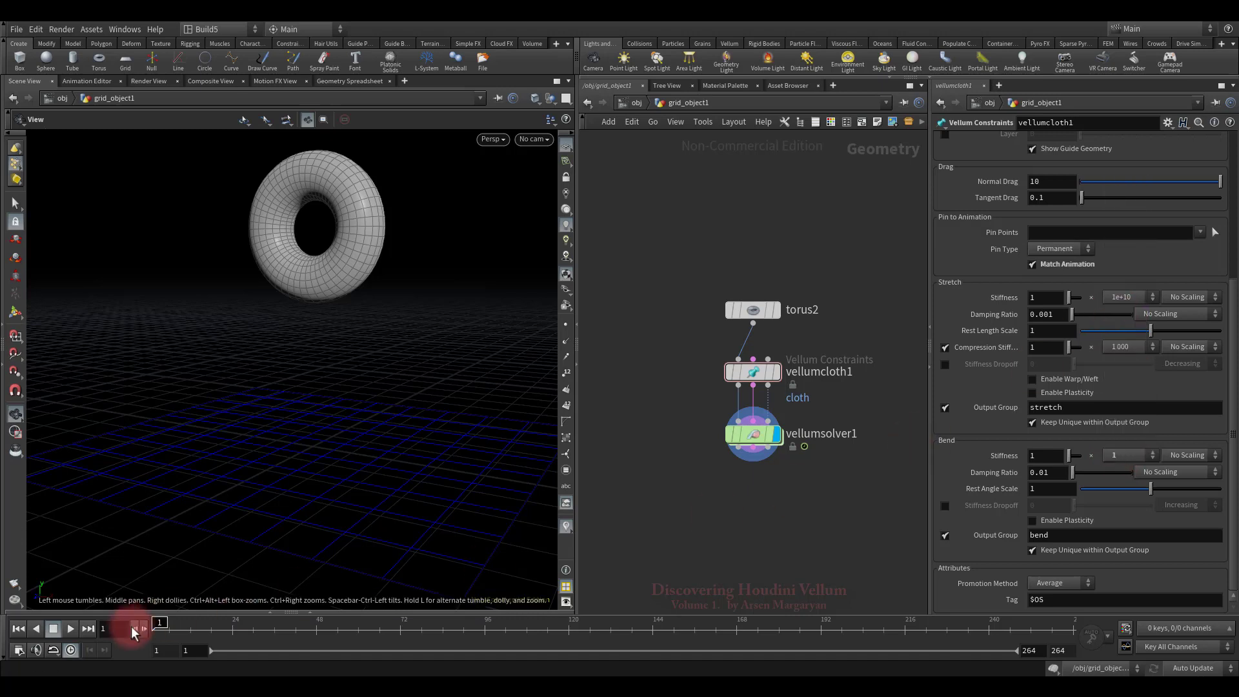
pyautogui.click(71, 627)
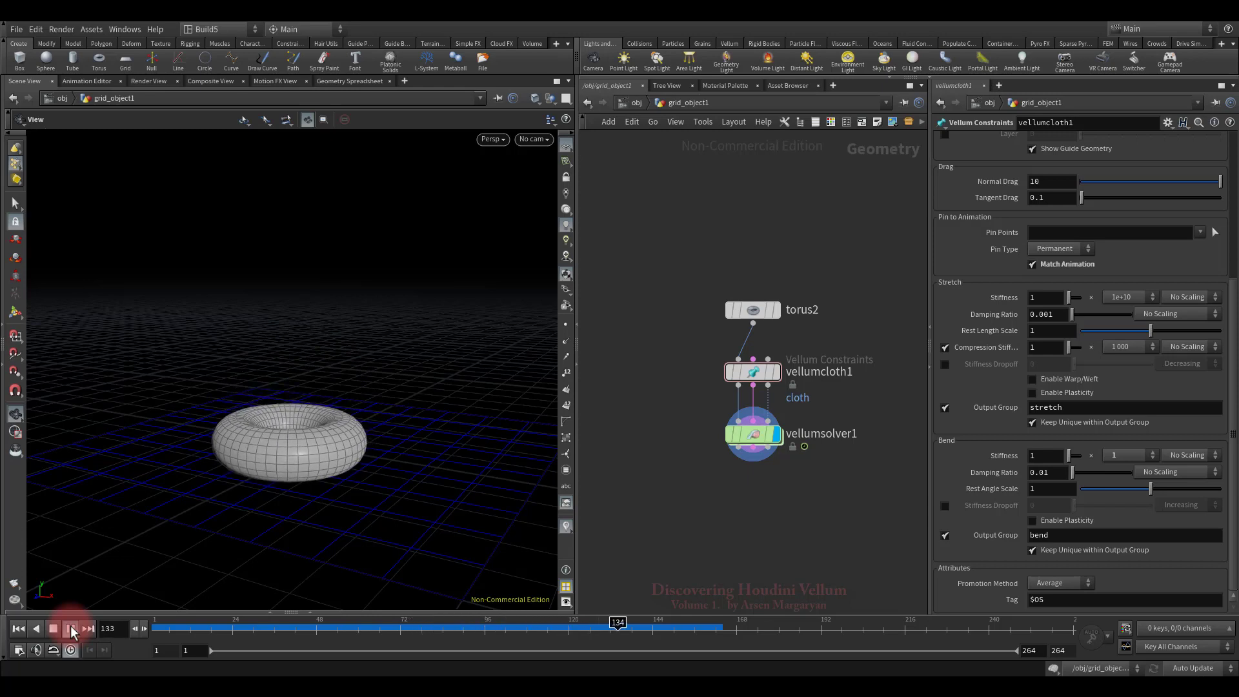
pyautogui.click(54, 628)
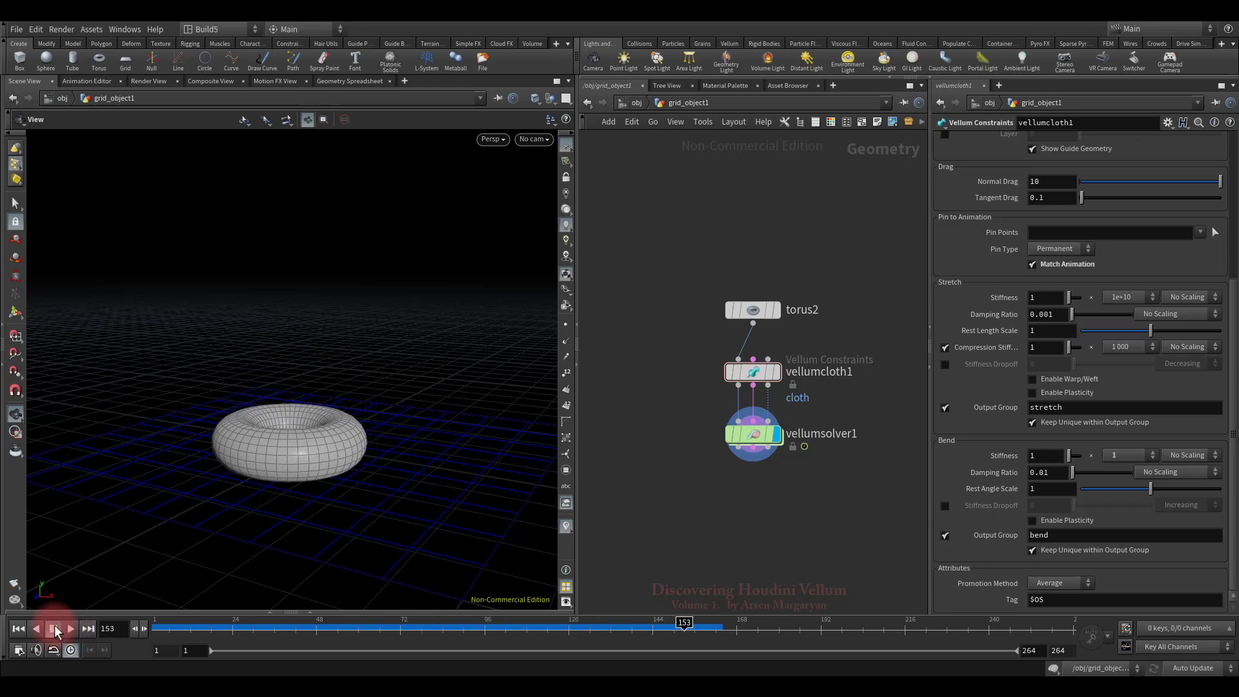
pyautogui.click(24, 630)
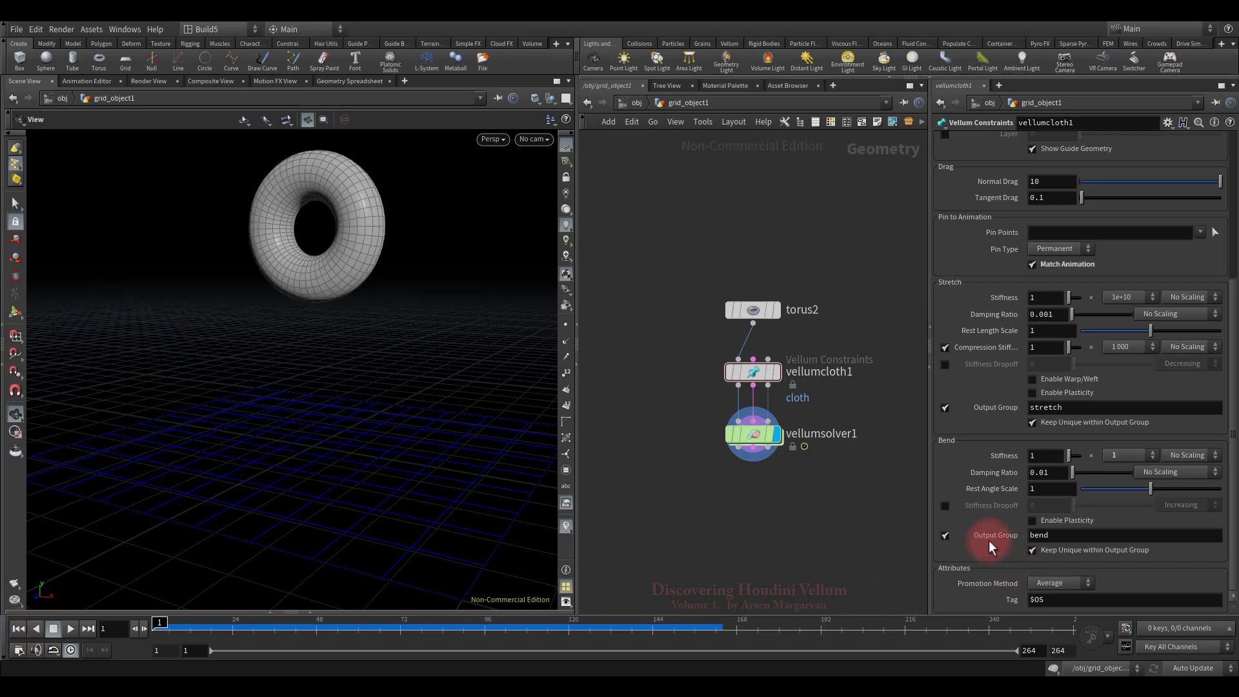
# Step: Enable the torus cloth's bend Stiffness Dropoff, keep its direction as Increasing, and set the value to 20
pyautogui.click(945, 505)
pyautogui.click(1180, 506)
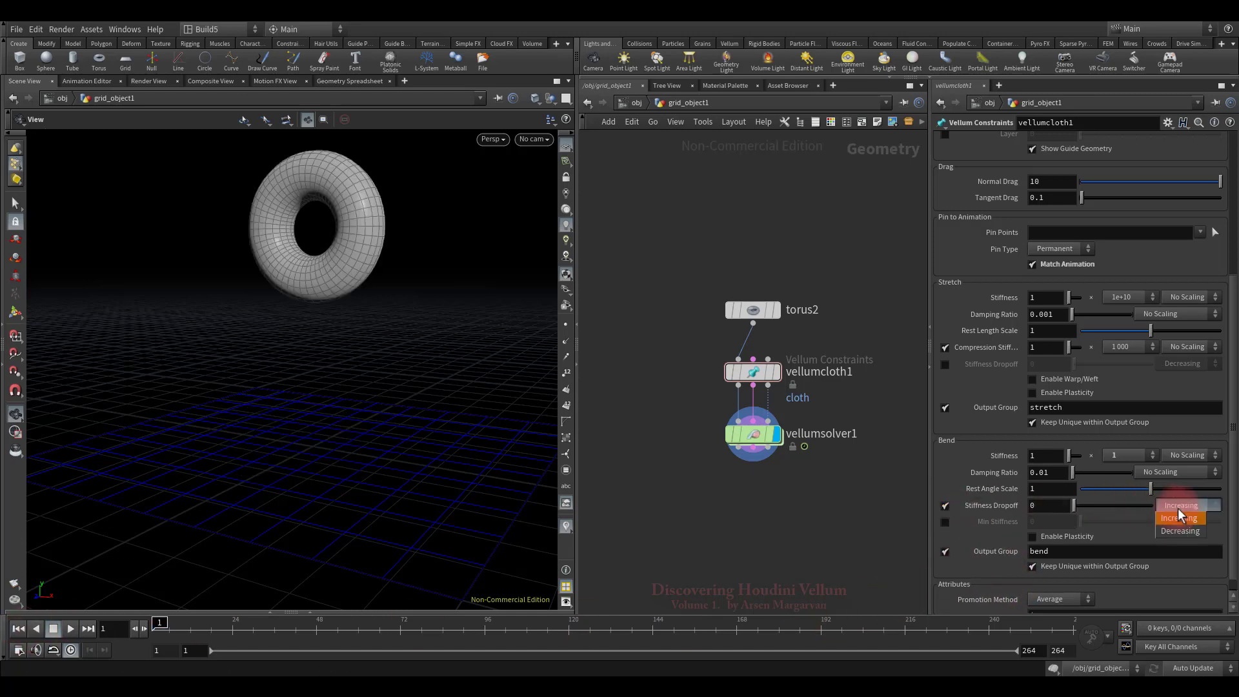
pyautogui.click(1180, 519)
pyautogui.click(1040, 507)
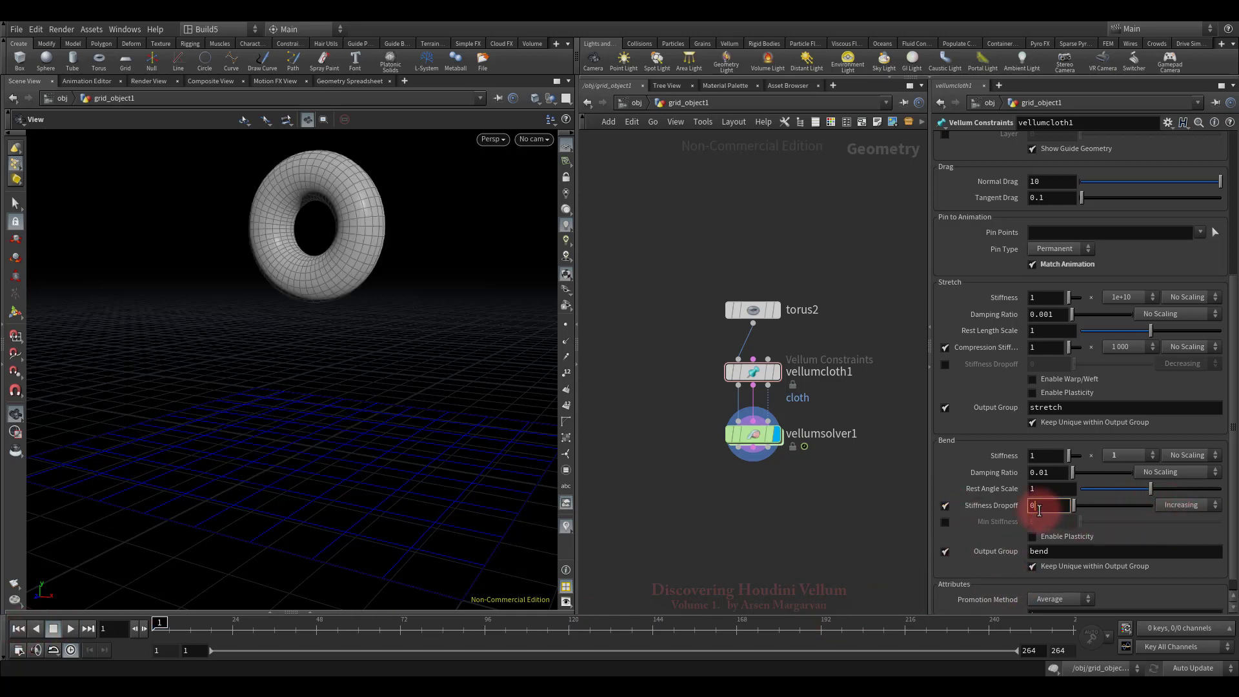
pyautogui.press('Return')
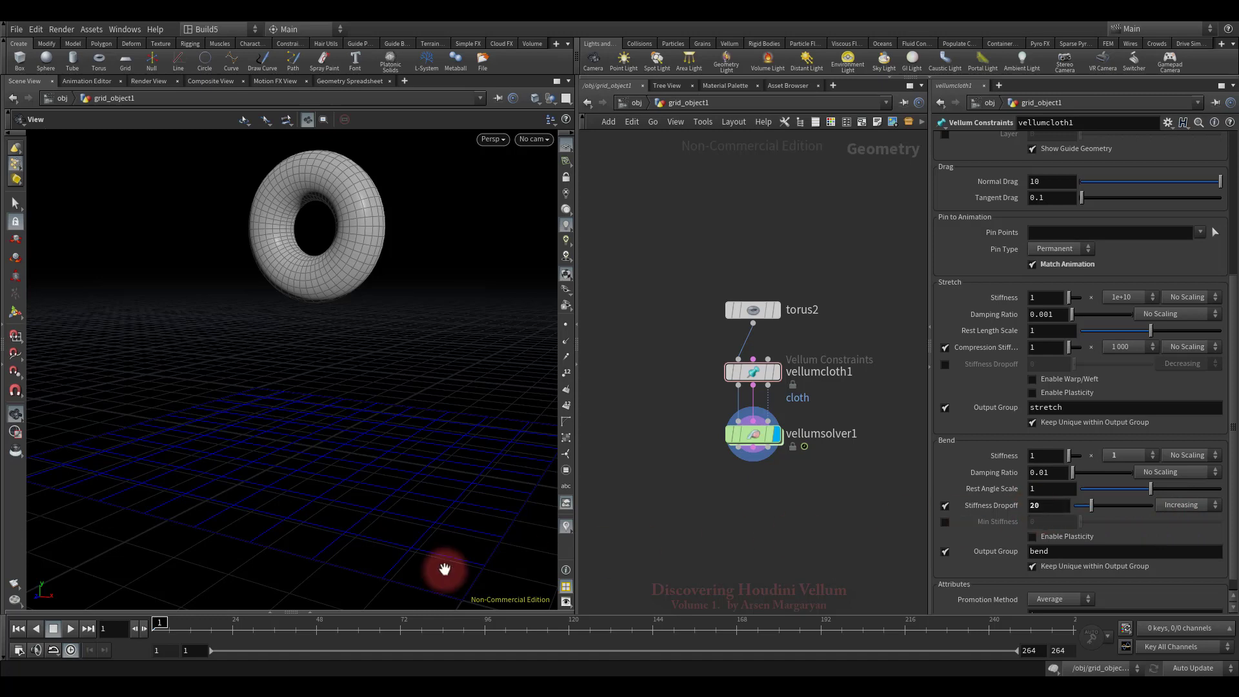
# Step: Play the torus simulation to examine the effect of the bend dropoff, then stop and return to frame 1
pyautogui.click(71, 629)
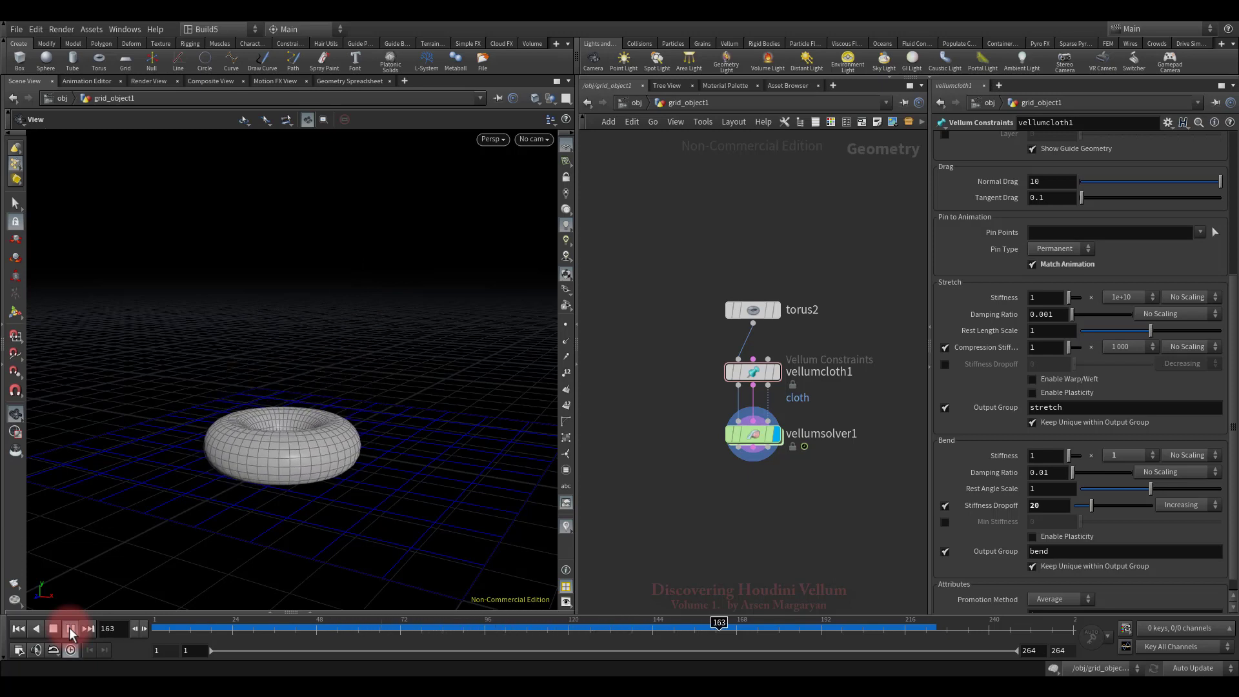
pyautogui.click(58, 628)
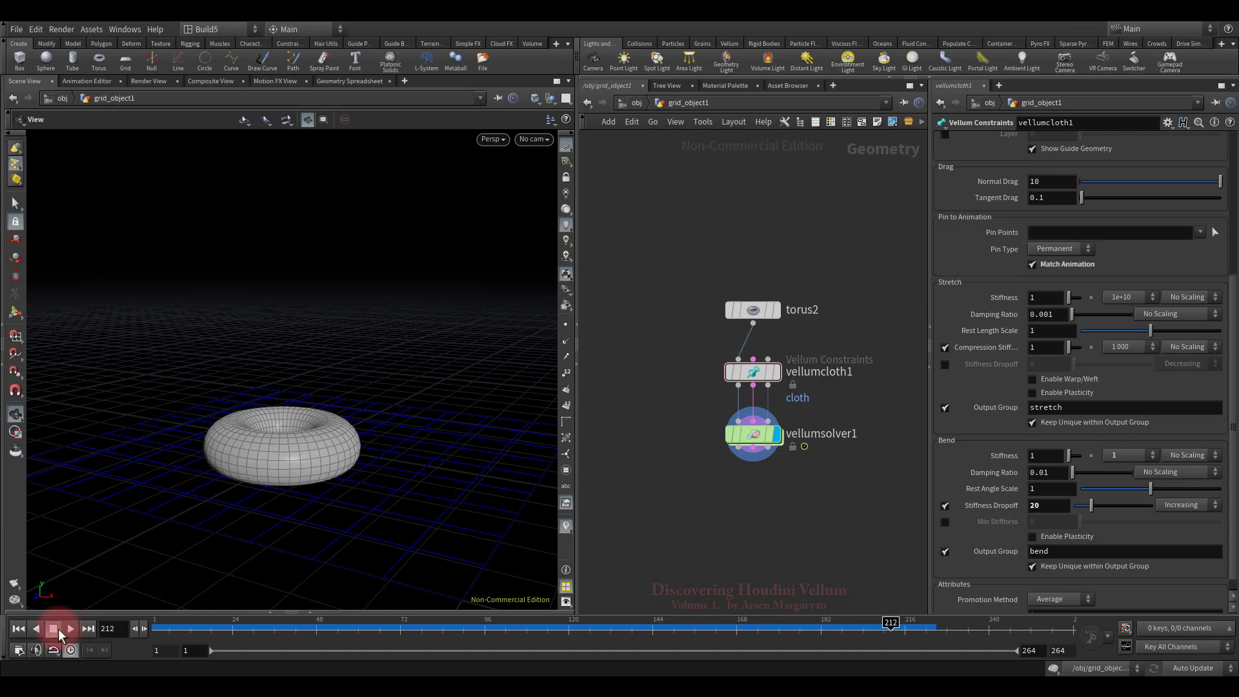
pyautogui.click(18, 629)
# Step: Set the torus cloth's bend Stiffness Dropoff to 50 and play the simulation, then return to frame 1
pyautogui.click(1038, 506)
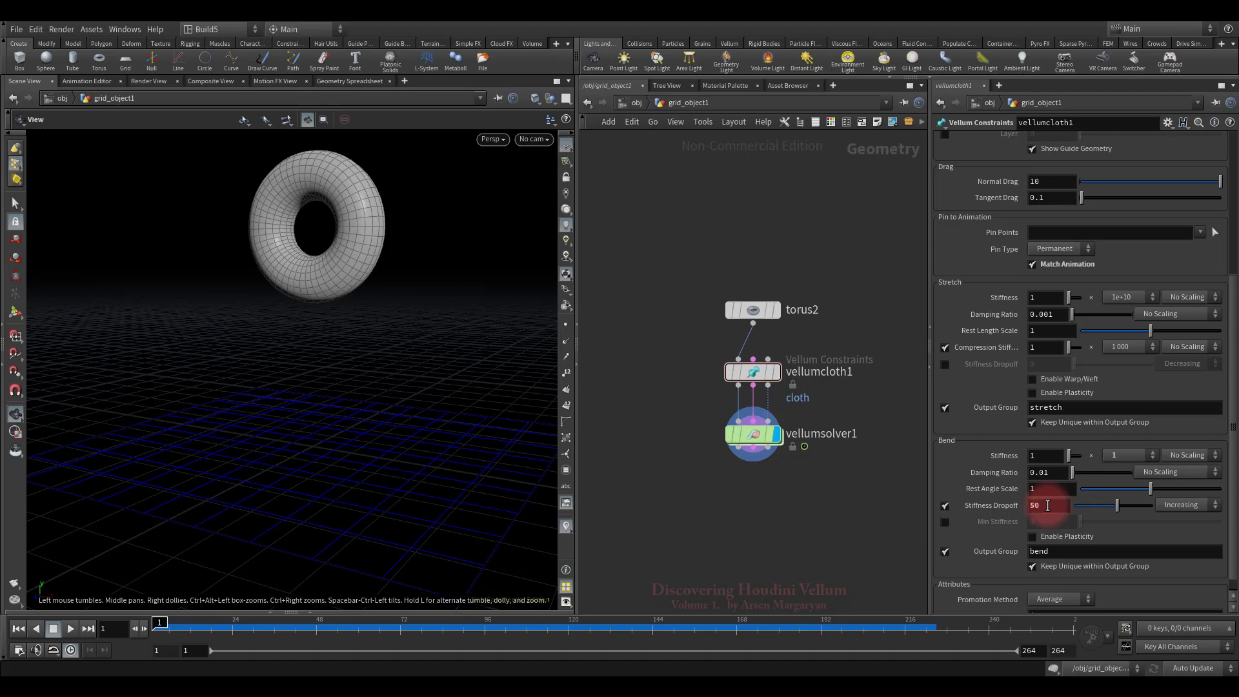
pyautogui.write('50')
pyautogui.click(71, 628)
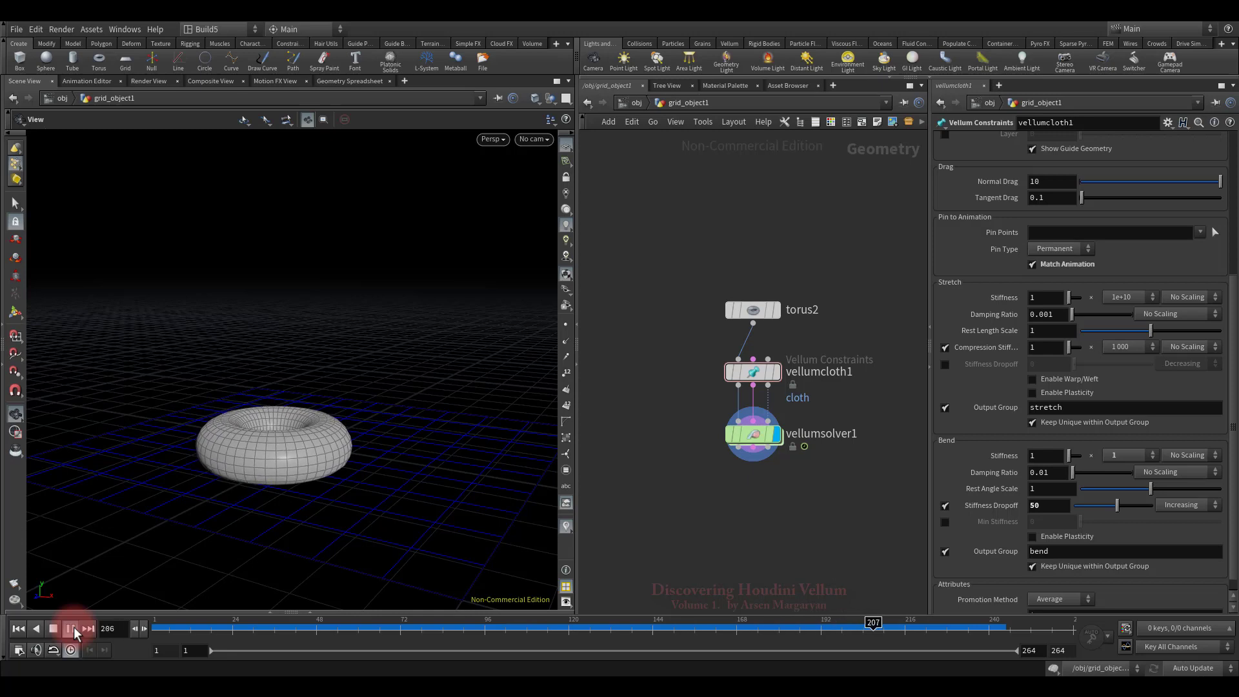
pyautogui.click(18, 629)
# Step: Raise the torus cloth's bend Stiffness Dropoff to 90, then play and stop the simulation
pyautogui.click(1030, 505)
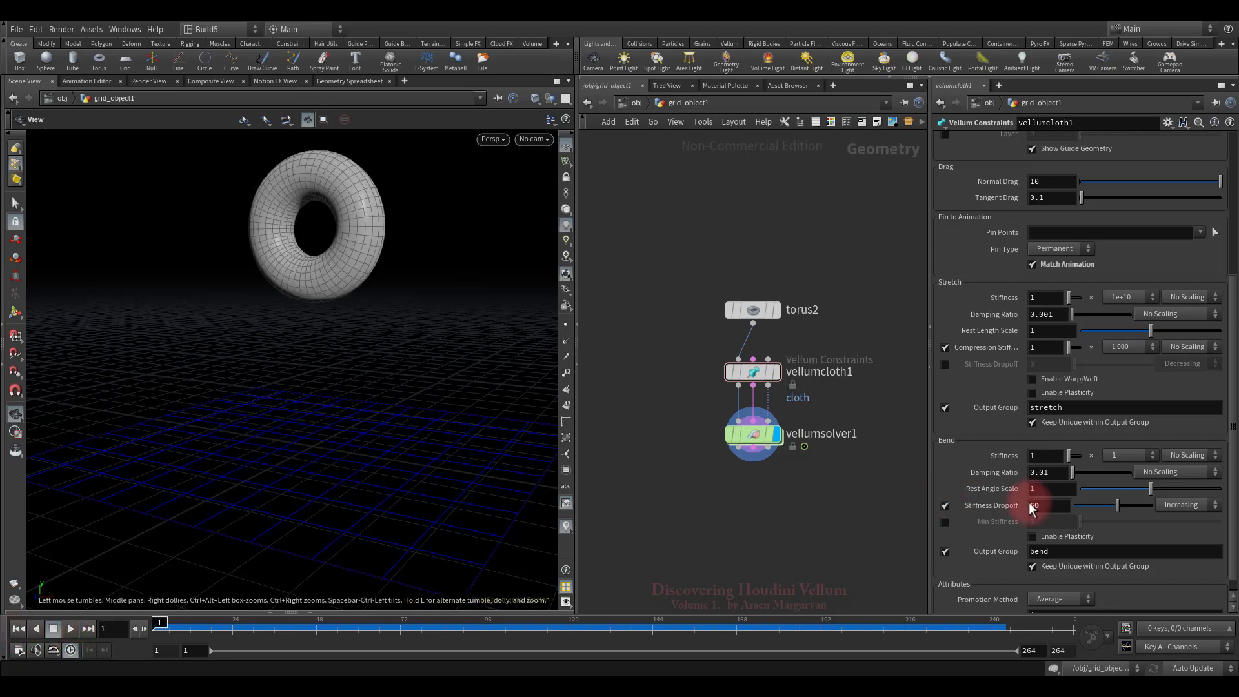
pyautogui.moveTo(1120, 509); pyautogui.dragTo(1165, 509)
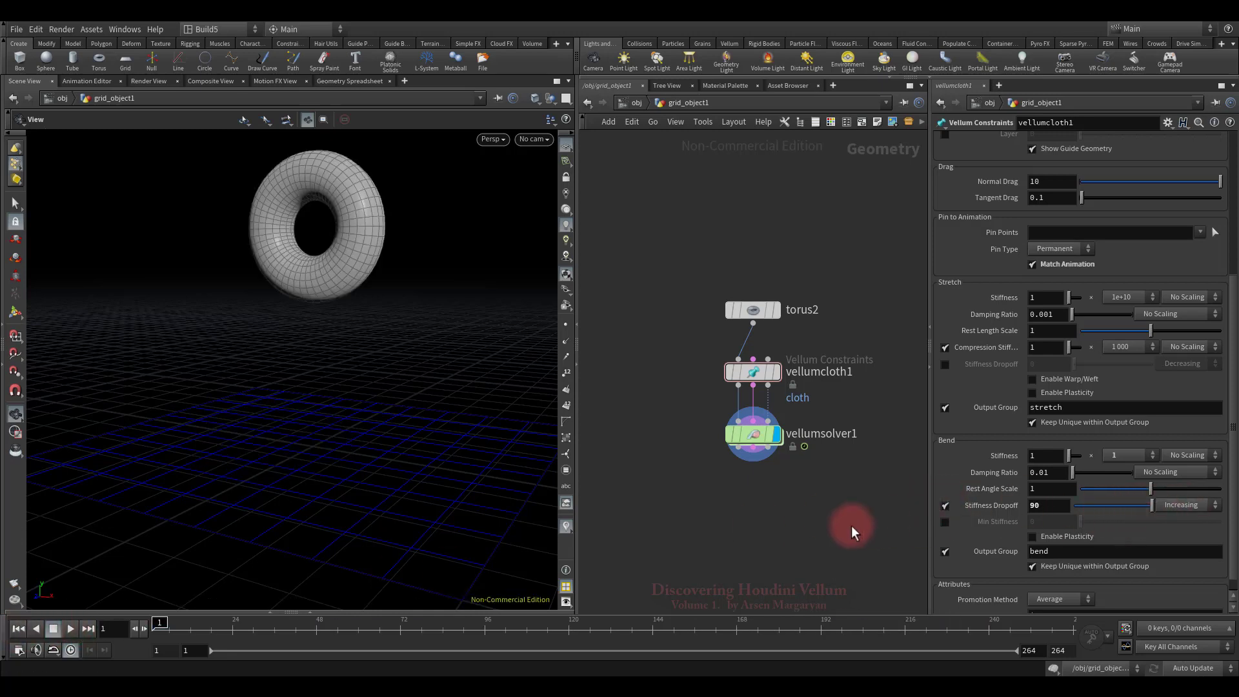
pyautogui.click(71, 628)
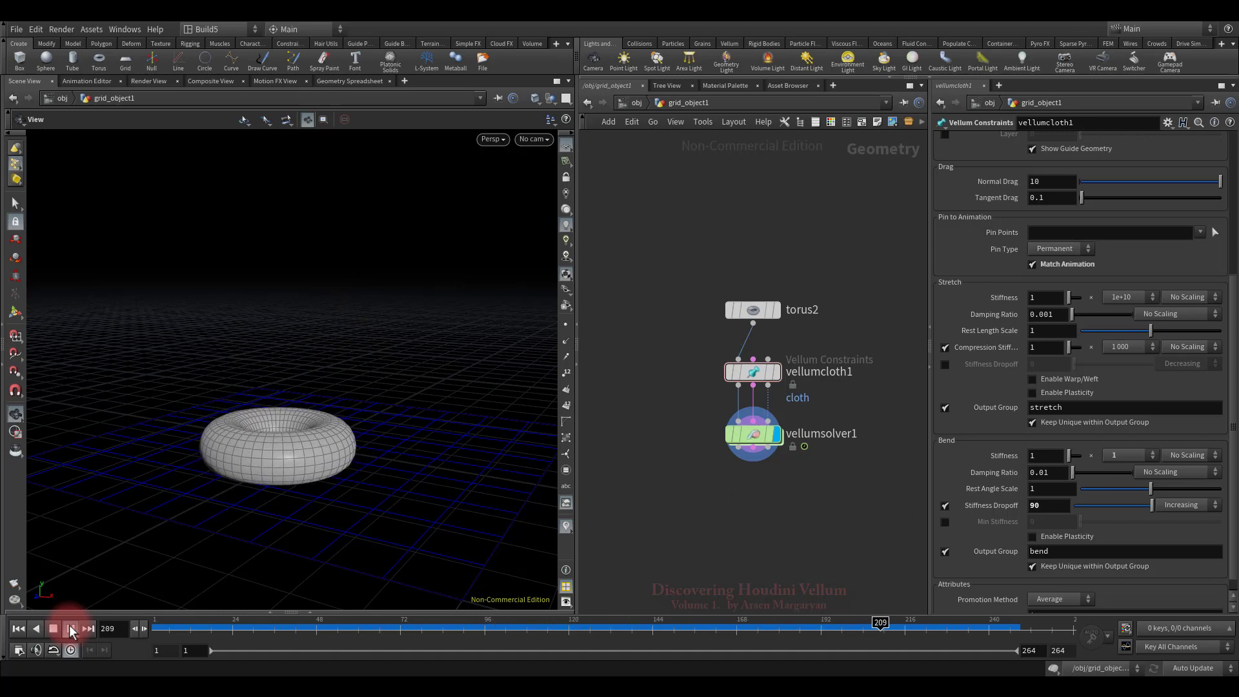
pyautogui.click(54, 628)
# Step: Lower the torus cloth's bend Stiffness Dropoff to 7 and play the simulation, then return to frame 1
pyautogui.click(1038, 505)
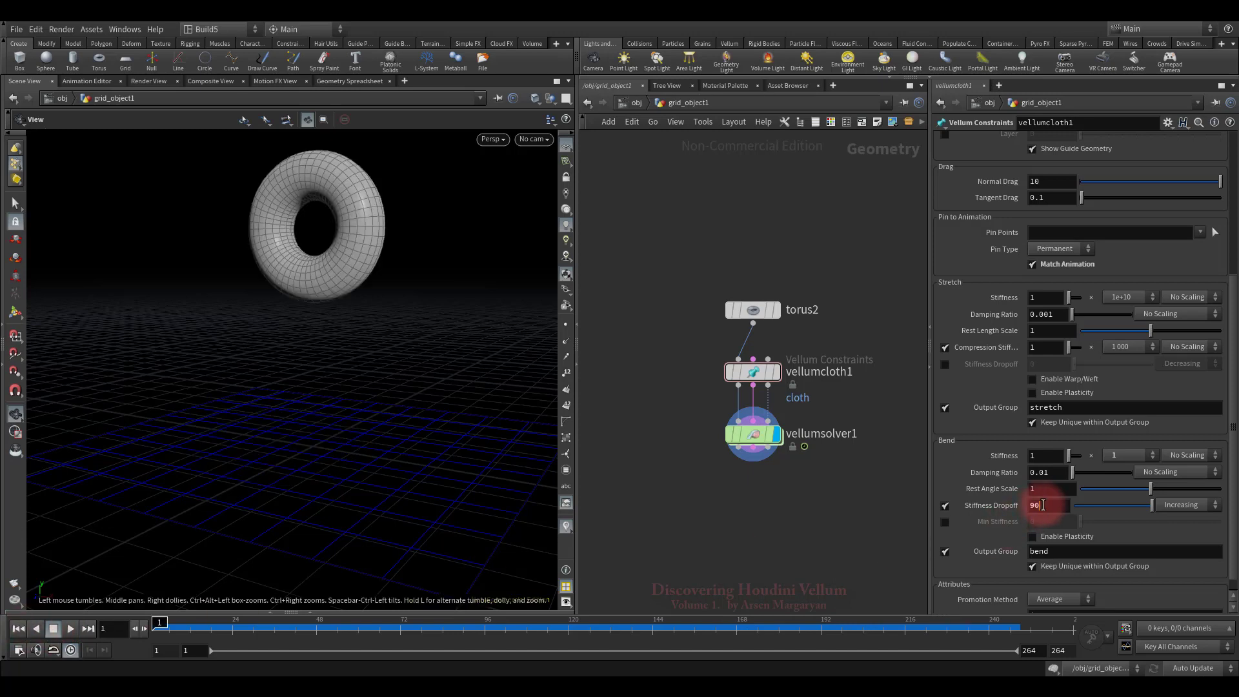
pyautogui.write('7')
pyautogui.press('Return')
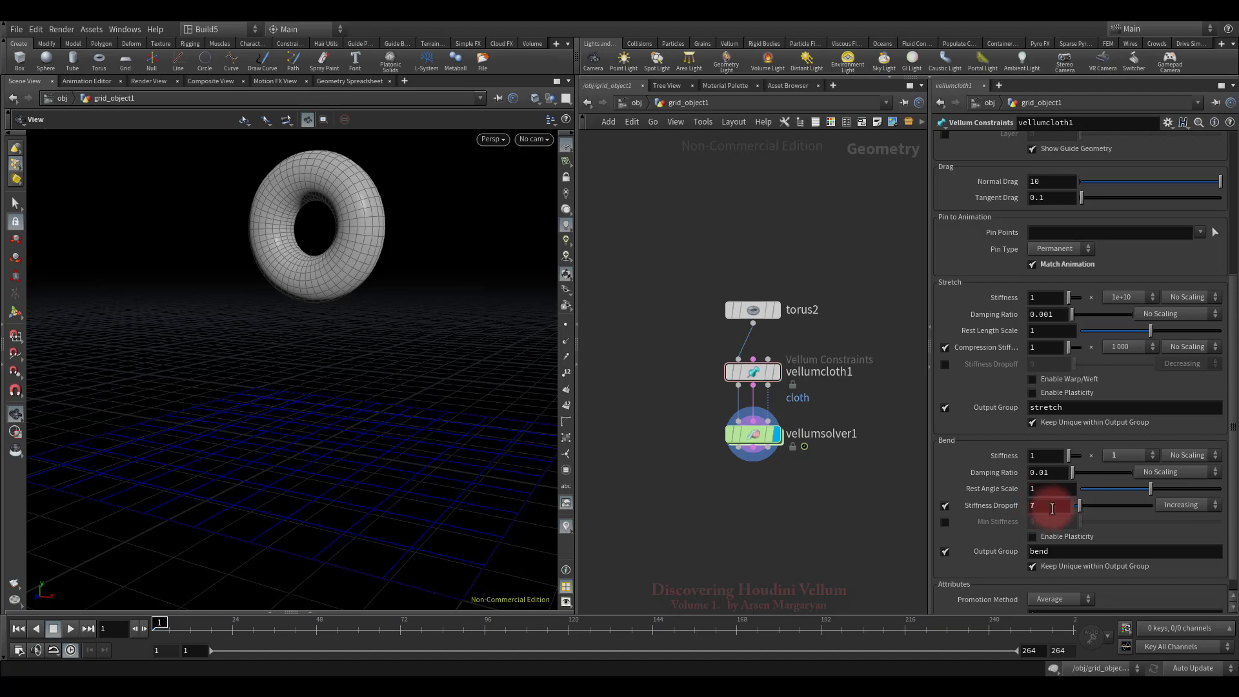
pyautogui.click(71, 630)
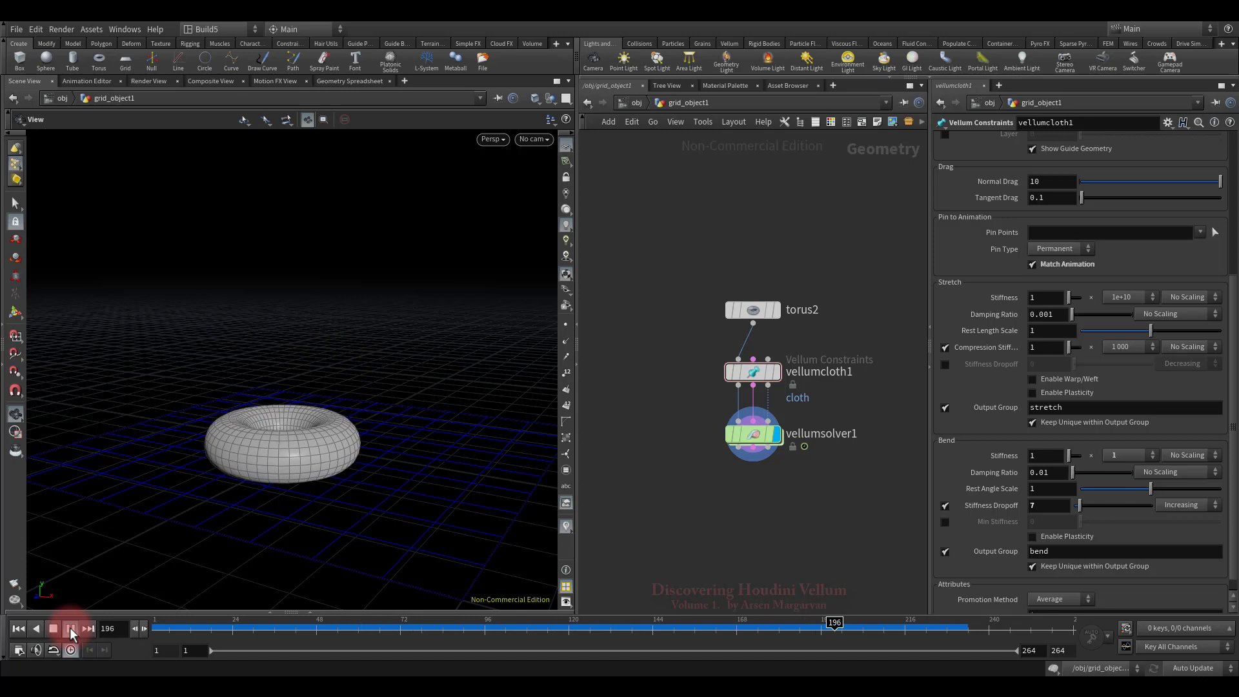
pyautogui.click(18, 629)
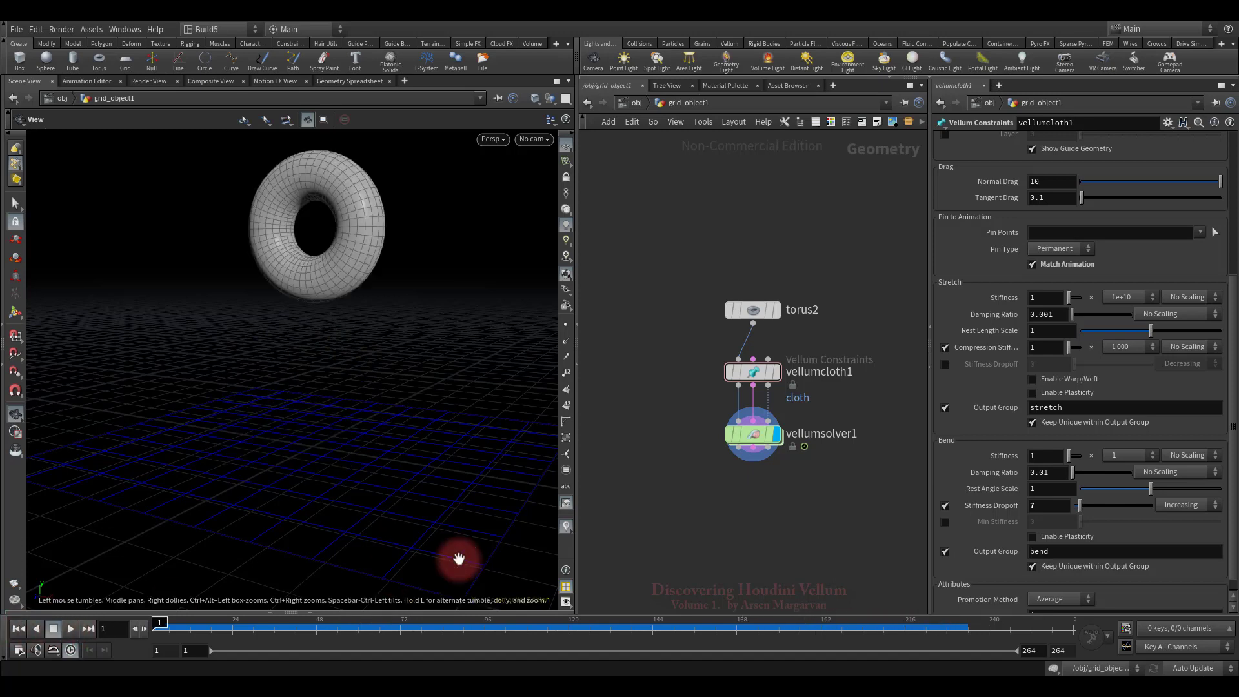